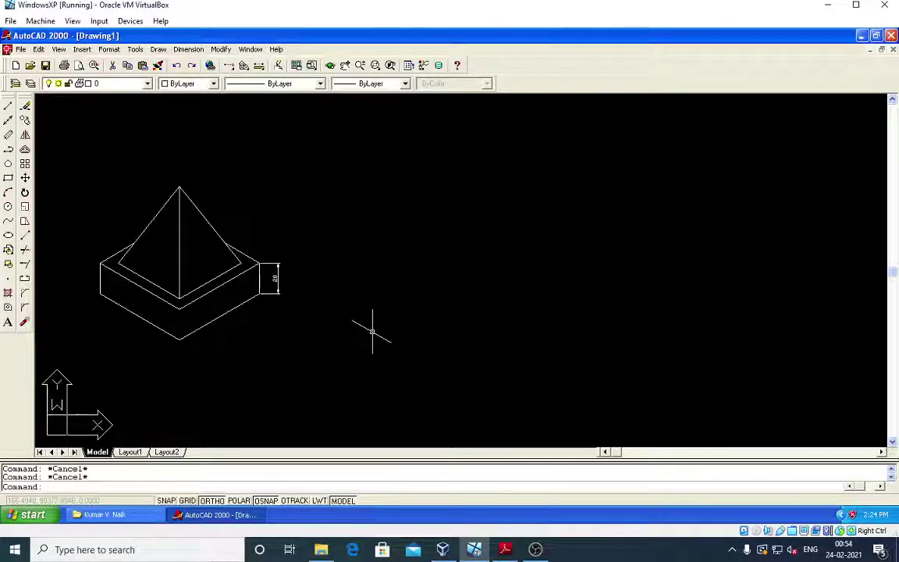
- Switch to the C20 Auto Syllabus PDF and examine figure 1's front and top views with their dimensions
left_click(505, 549)
scroll(146, 381, "up", 3, "ctrl")
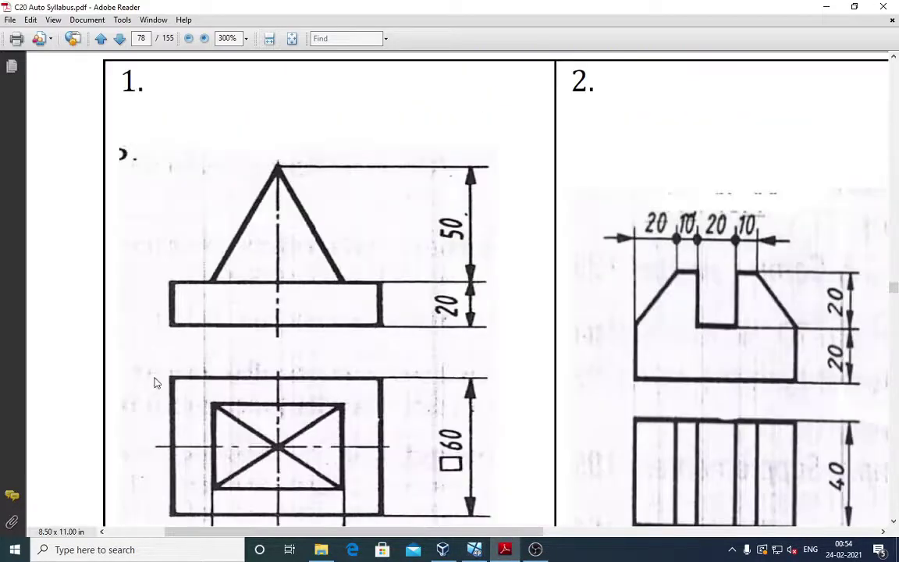
scroll(233, 394, "down", 2)
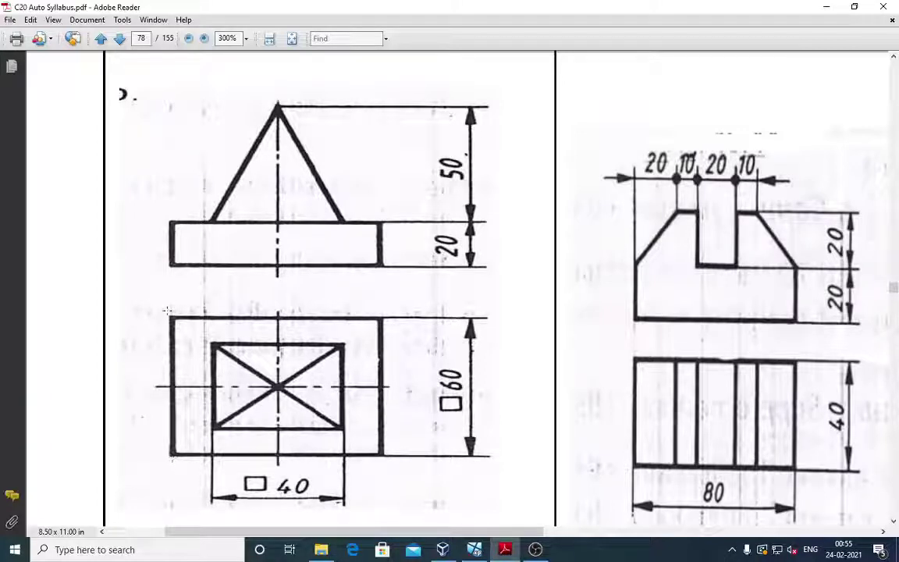
- Return to the AutoCAD drawing and draw a 60-unit isometric line towards the upper left, in the empty area beside the finished pyramid
left_click(473, 550)
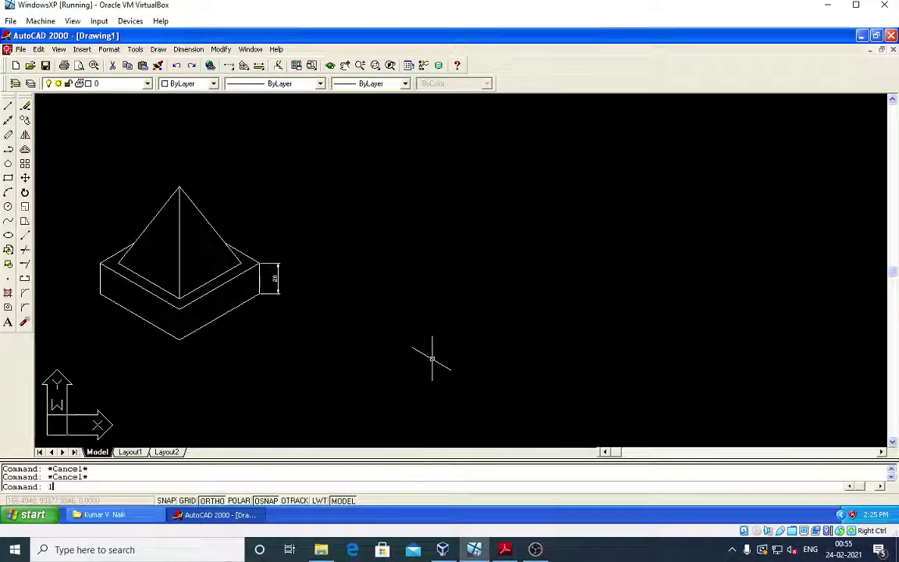
type("l")
key("Return")
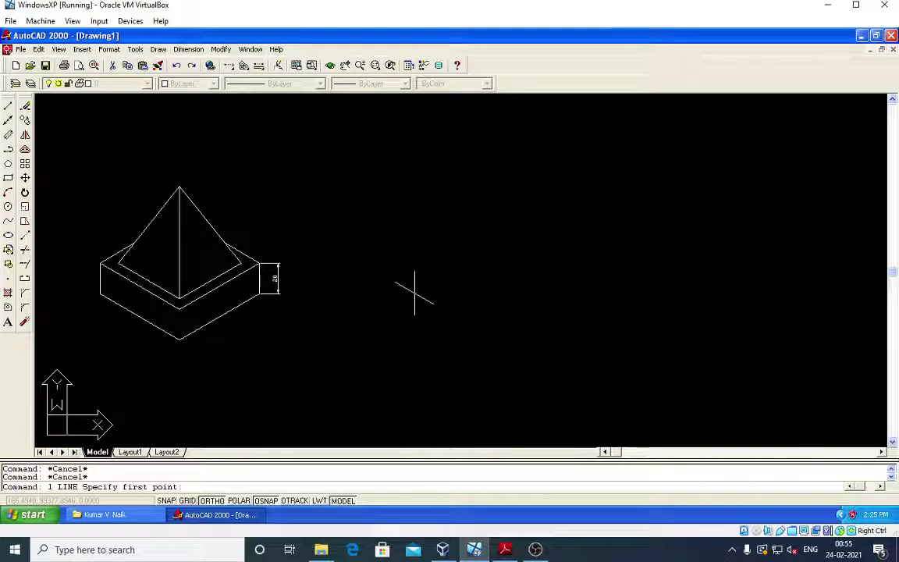
left_click(414, 293)
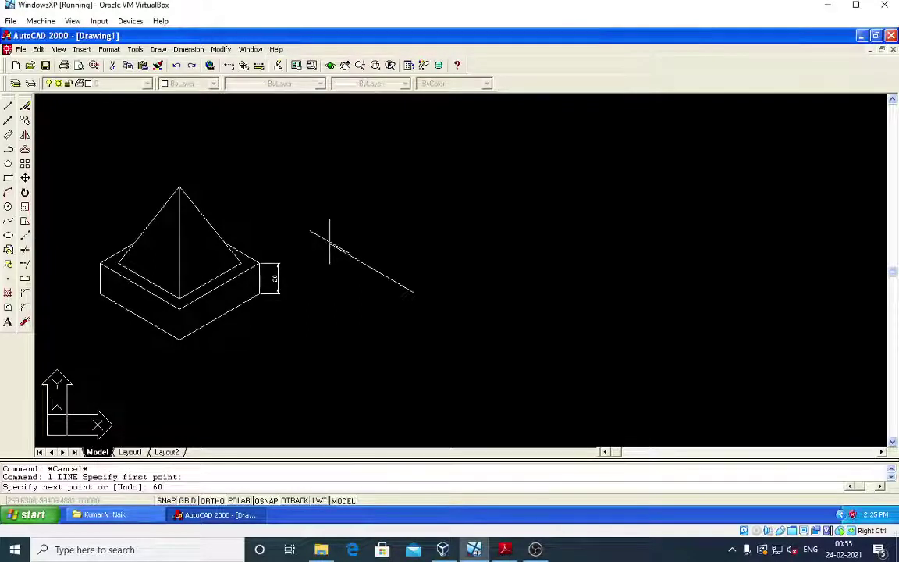
key("Return")
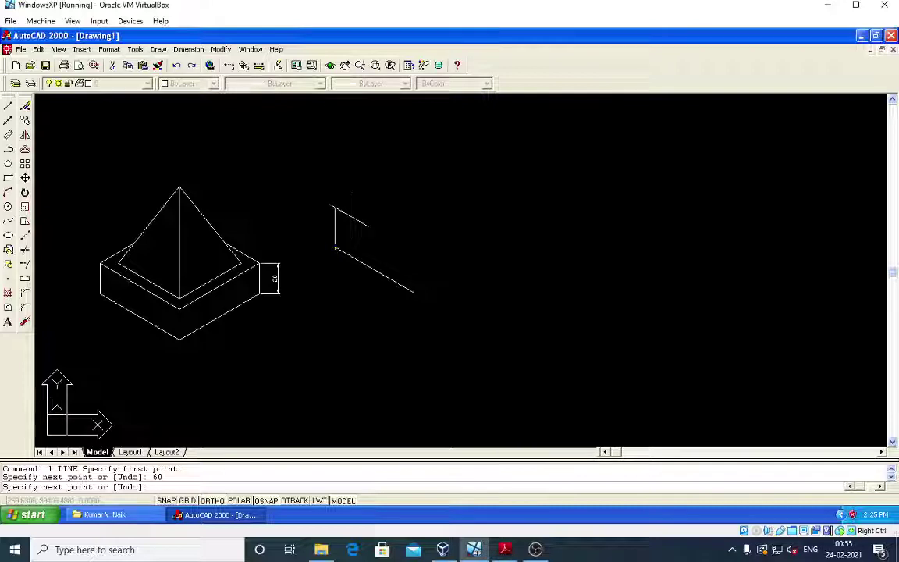
key("Return")
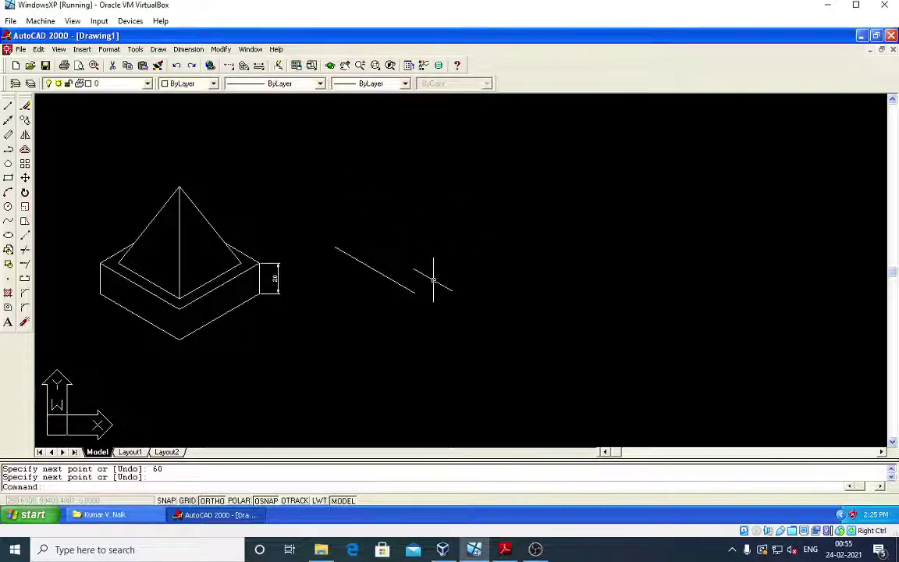
- Switch to the top isoplane and complete the isometric square from the line's lower end with three more 60-unit sides
key("Return")
left_click(413, 292)
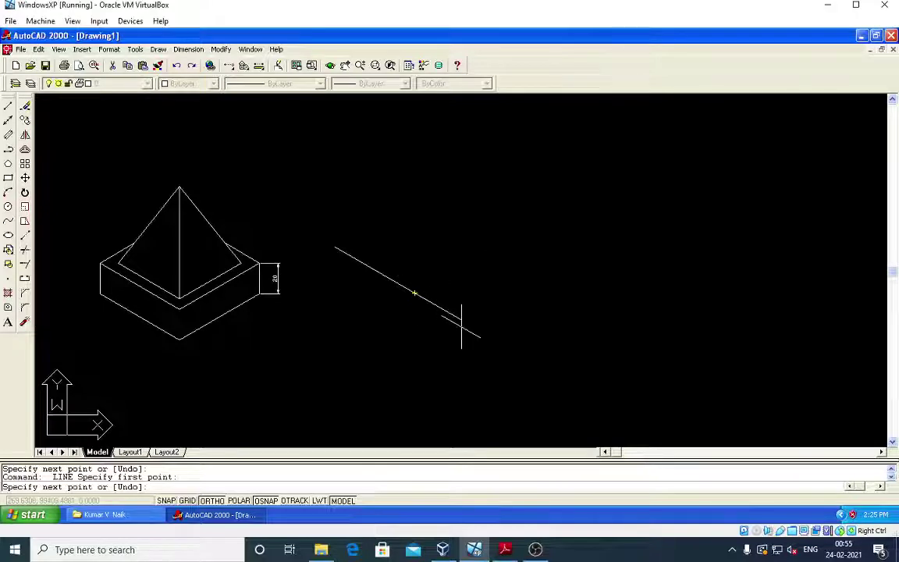
left_click(415, 201)
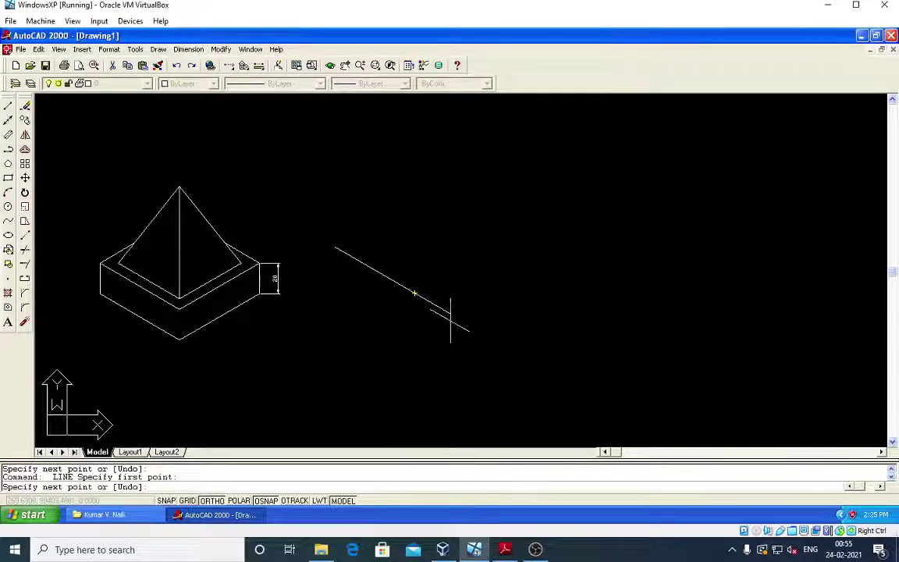
key("F5")
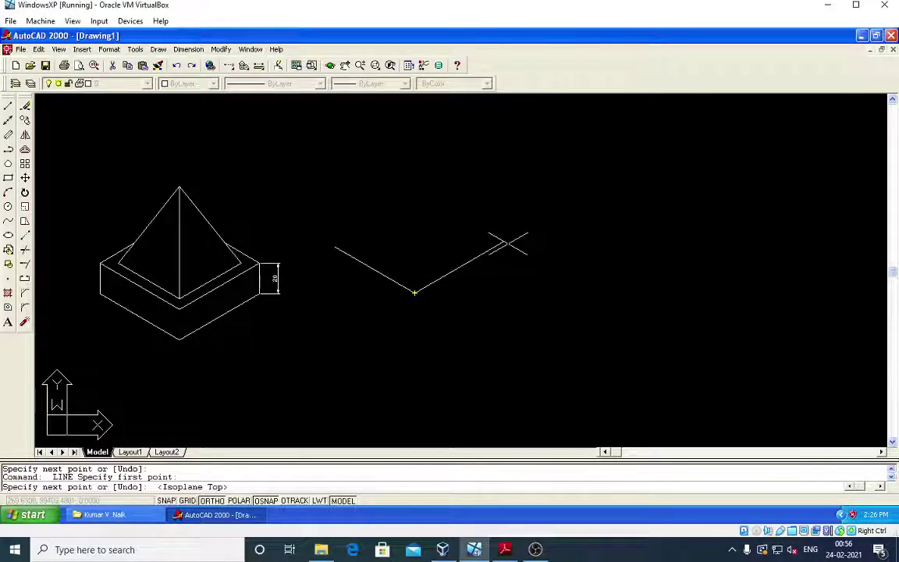
type("60")
key("Return")
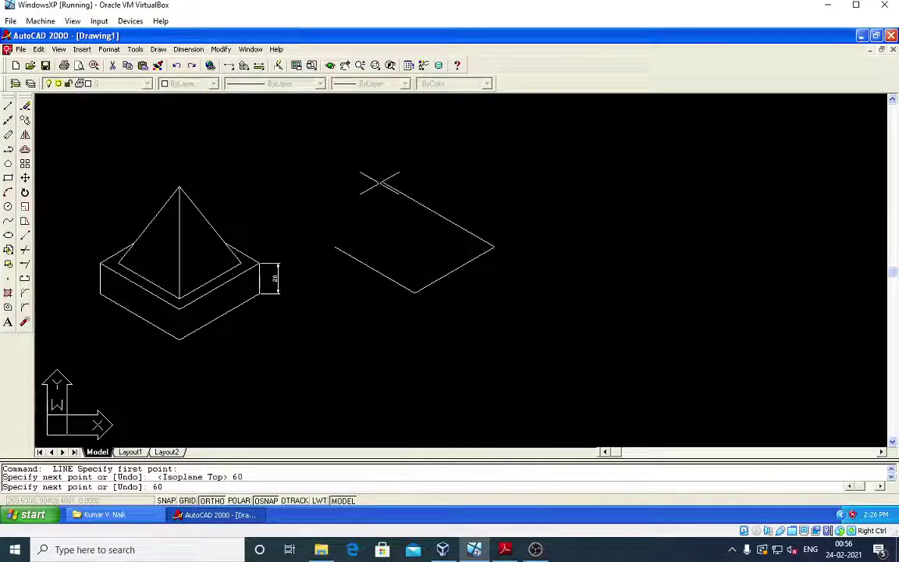
key("Return")
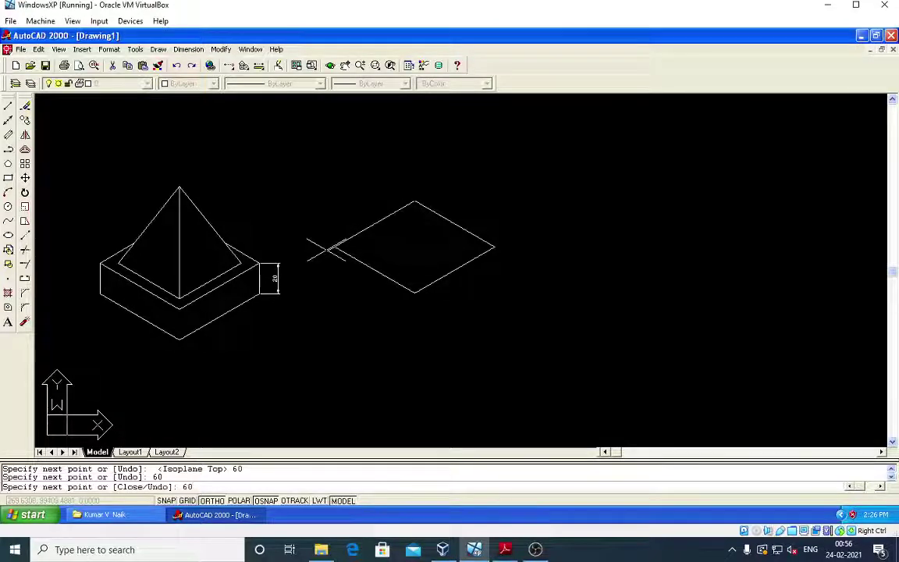
key("Return")
left_click(402, 288)
key("Escape")
key("Escape")
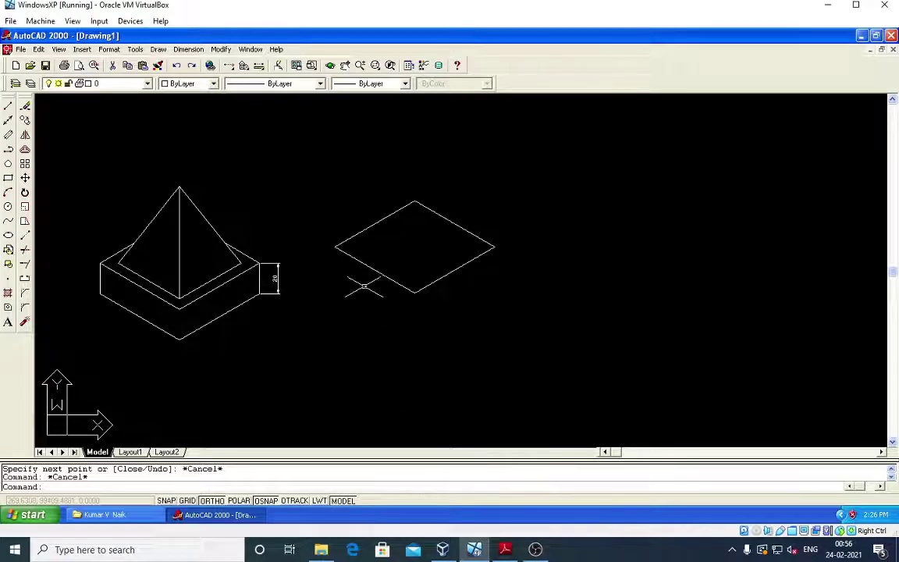
key("Escape")
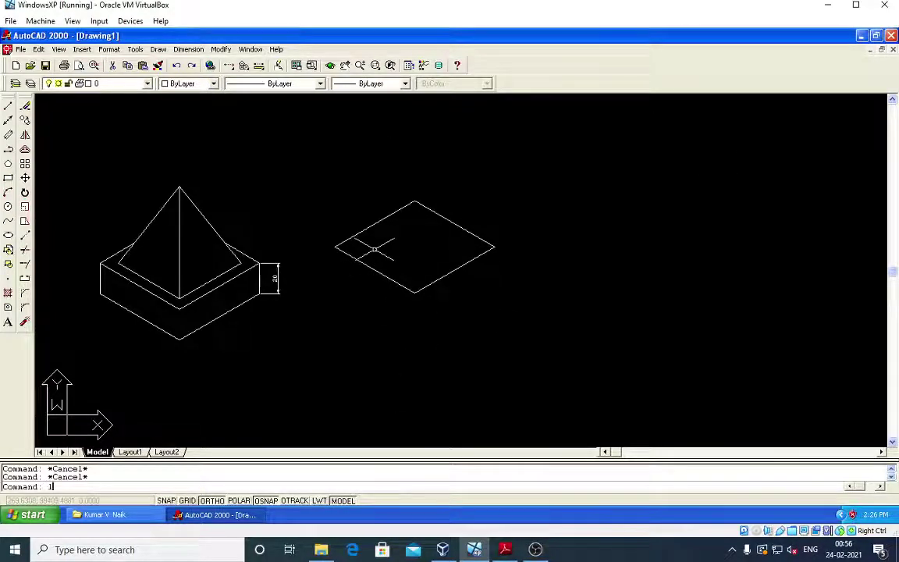
- Draw two centre lines across the isometric square, joining the midpoints of its opposite sides
type("l")
key("Return")
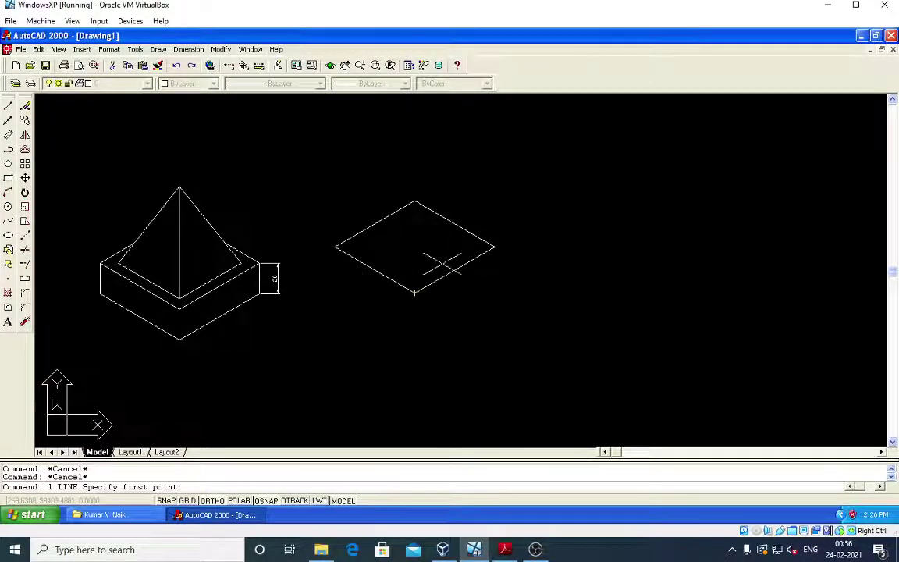
left_click(455, 270)
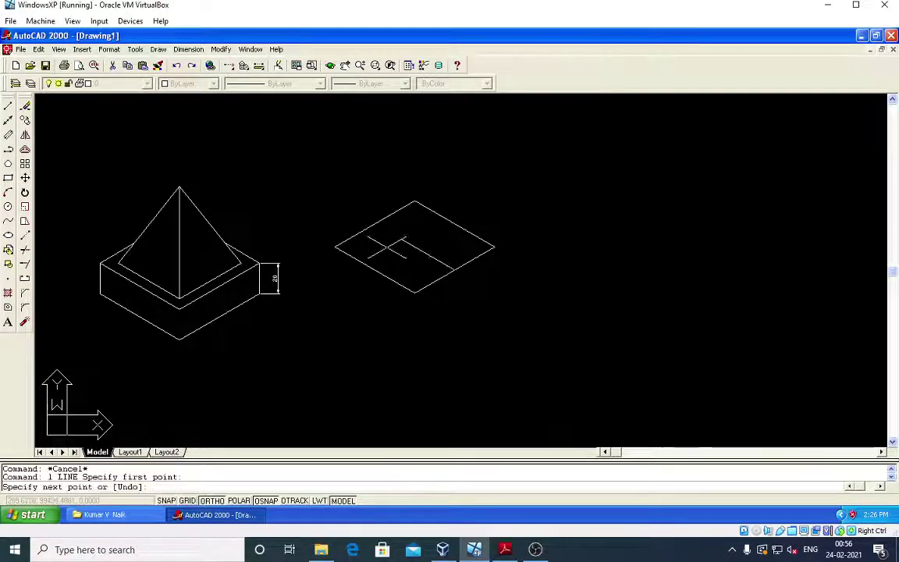
left_click(375, 224)
key("Return")
key("Return")
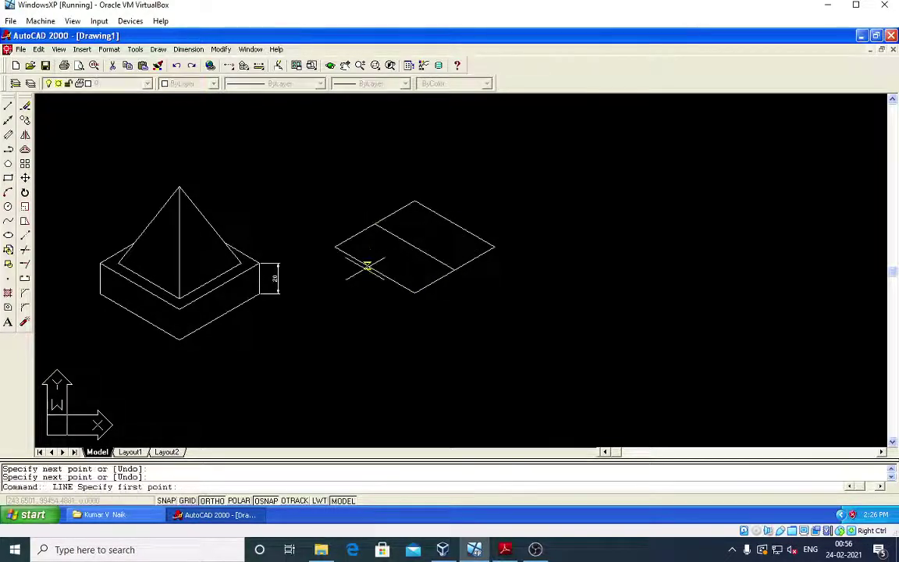
left_click(375, 270)
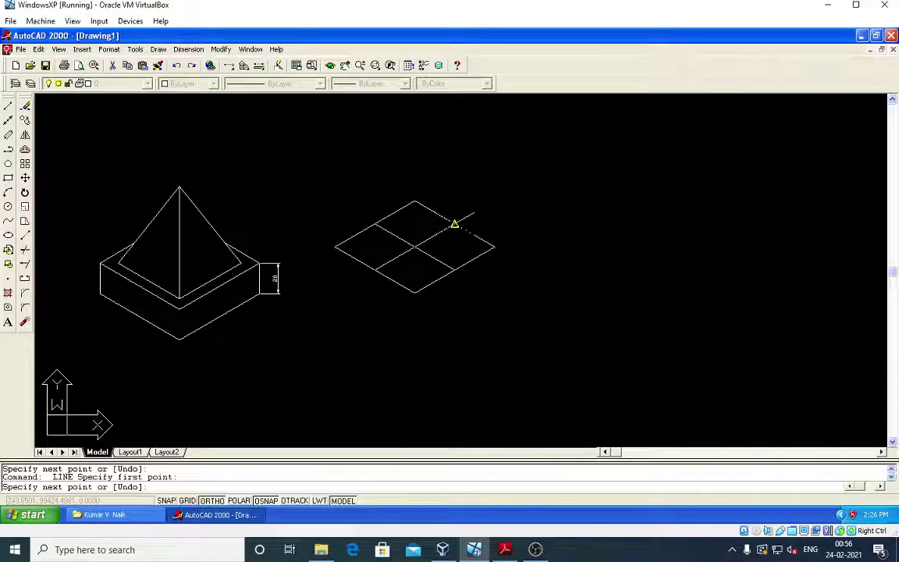
left_click(454, 224)
key("Return")
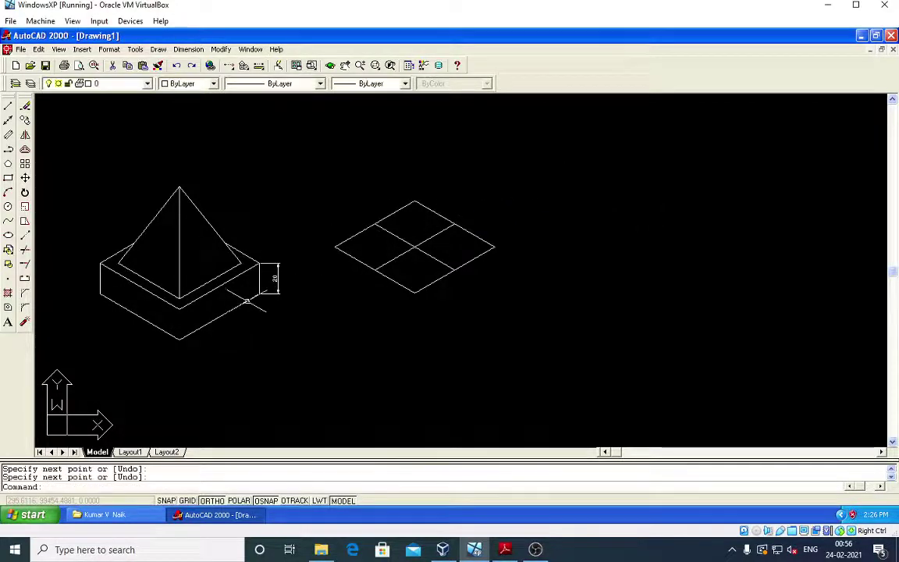
key("Escape")
- Pick out the base block's top edges in the finished pyramid drawing for reference, then clear the selection
left_click(234, 269)
left_click(236, 250)
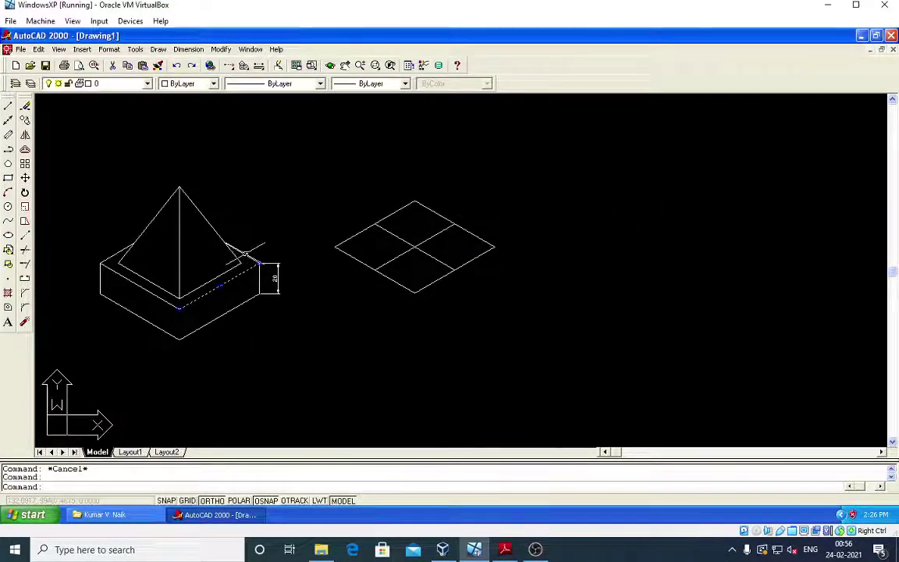
left_click(113, 259)
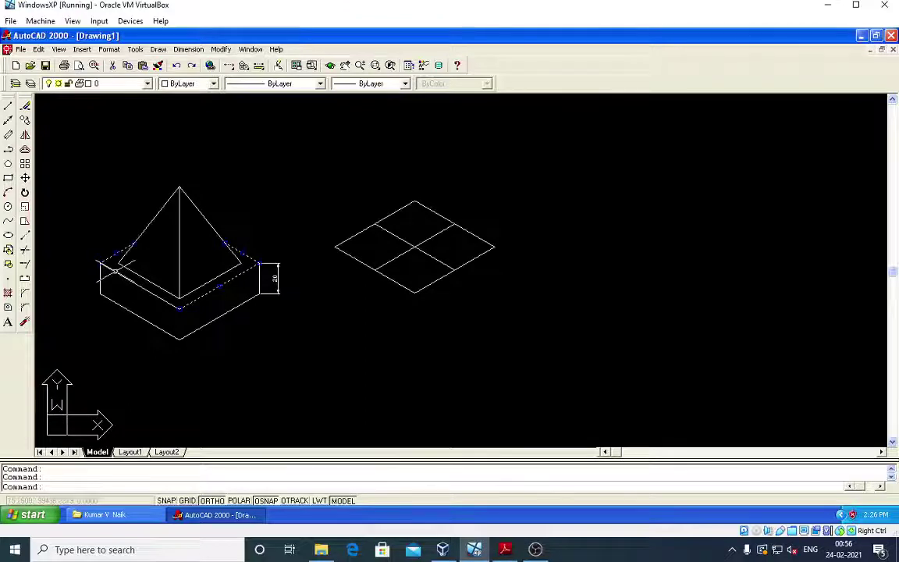
left_click(114, 269)
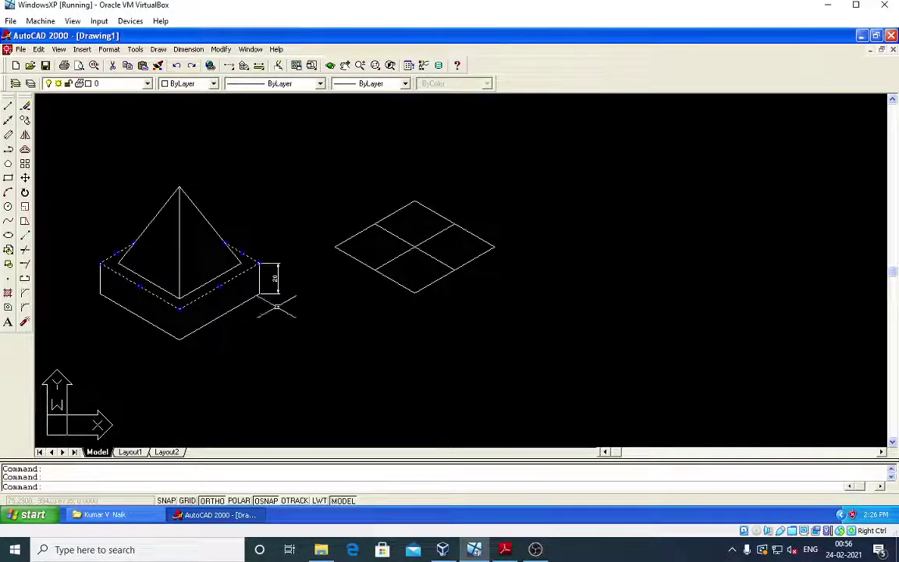
key("Escape")
key("Escape")
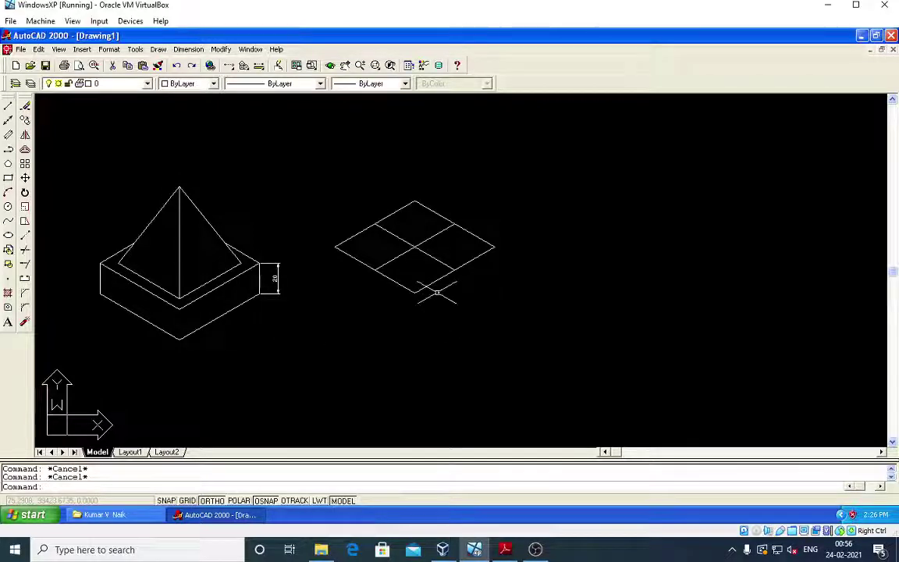
- Draw a 50-unit vertical line upward from the isometric square's centre, using the right isoplane
type("l")
key("Return")
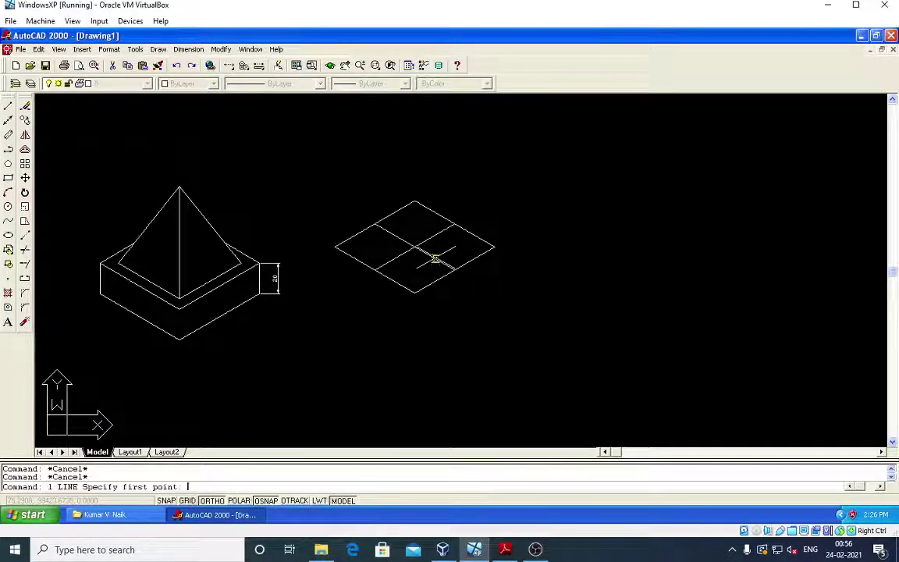
left_click(414, 247)
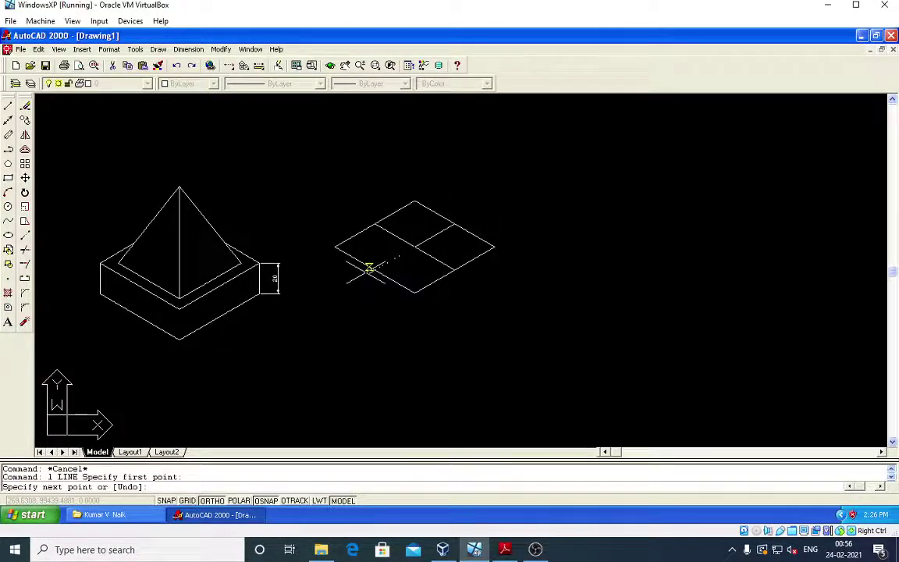
key("F5")
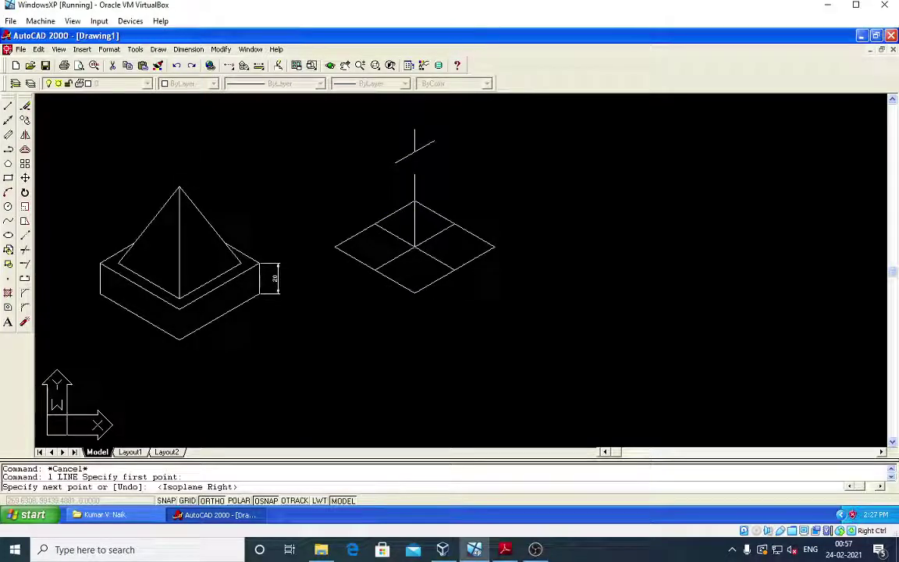
type("50")
key("Return")
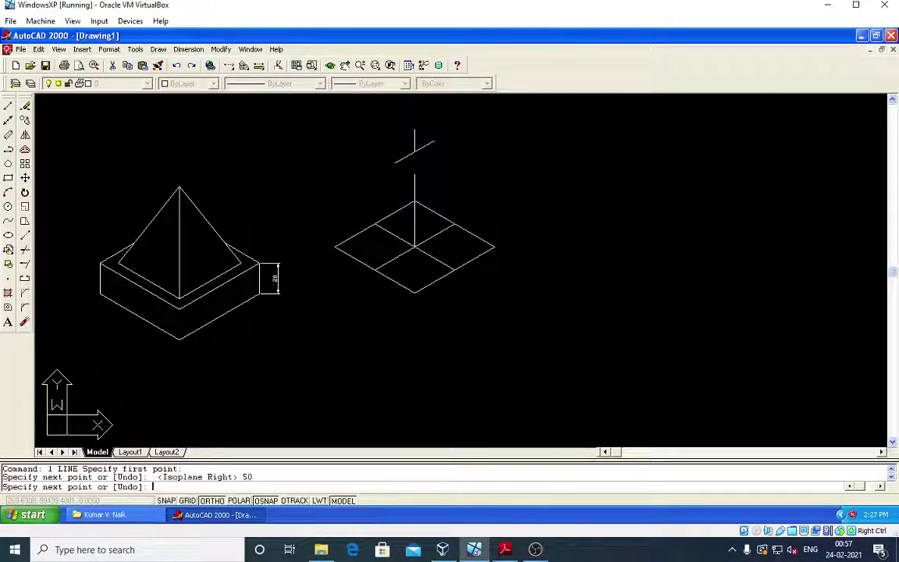
scroll(476, 148, "down", 1)
middle_click_drag(477, 188, 467, 301)
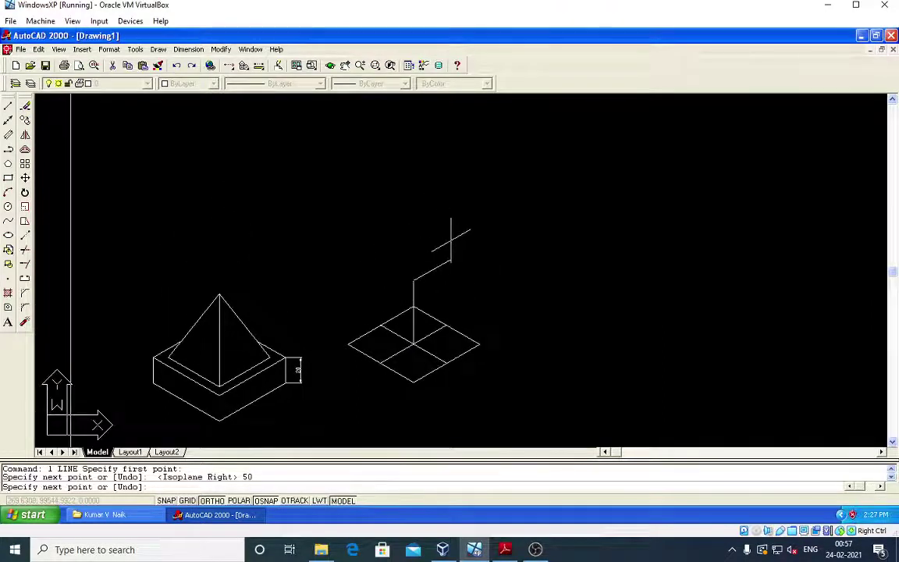
key("Escape")
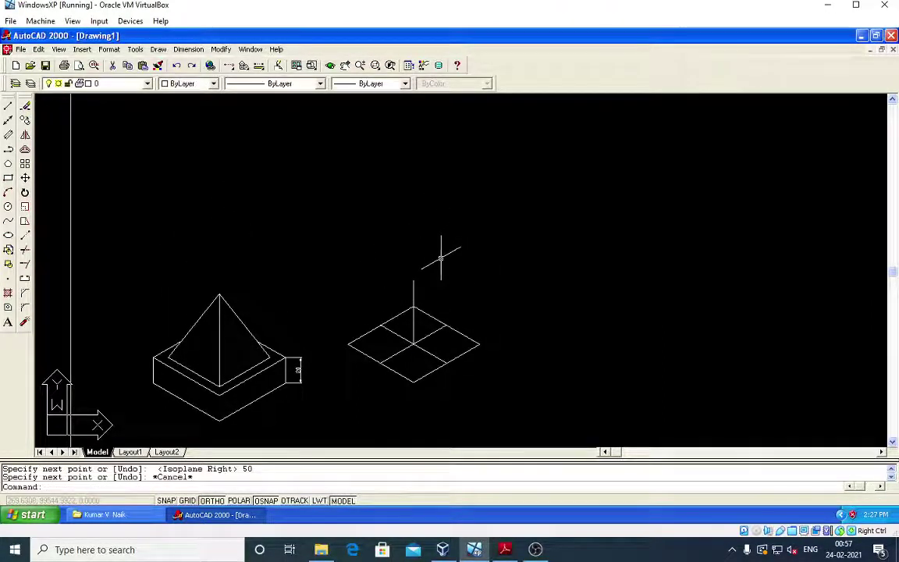
key("Escape")
key("Escape")
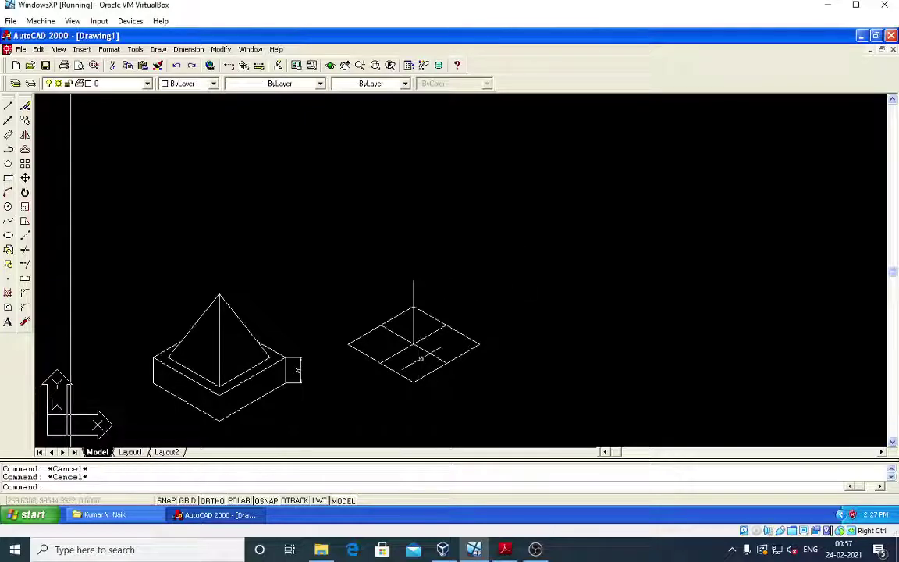
- Copy the isometric square's four edges from the square's centre to the upper end of the 50-unit vertical line
scroll(415, 357, "up", 3)
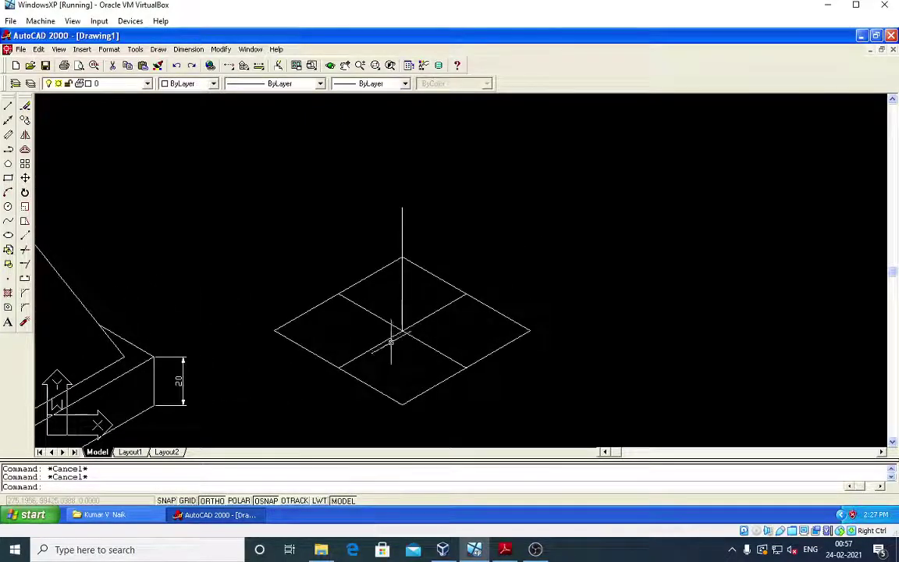
left_click(391, 403)
left_click(483, 316)
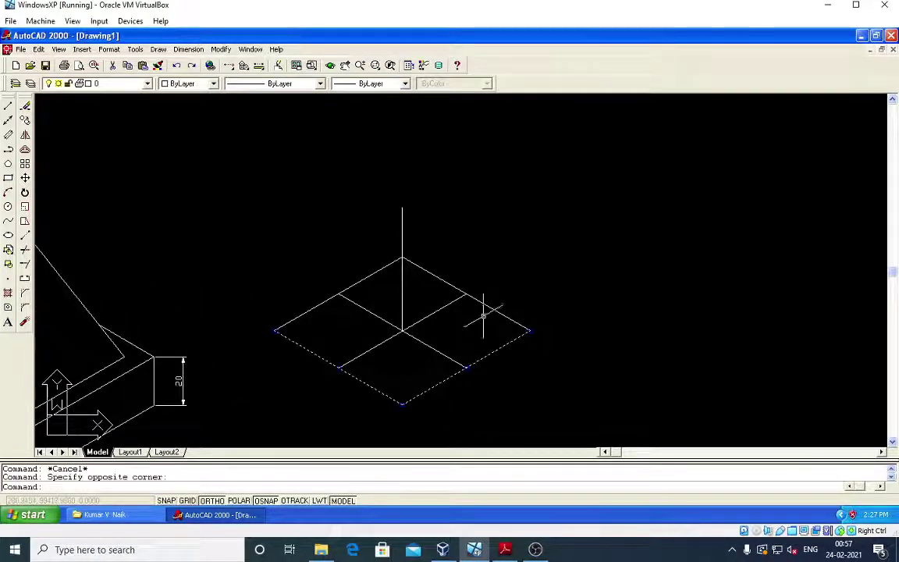
left_click(457, 282)
left_click(440, 279)
left_click(369, 277)
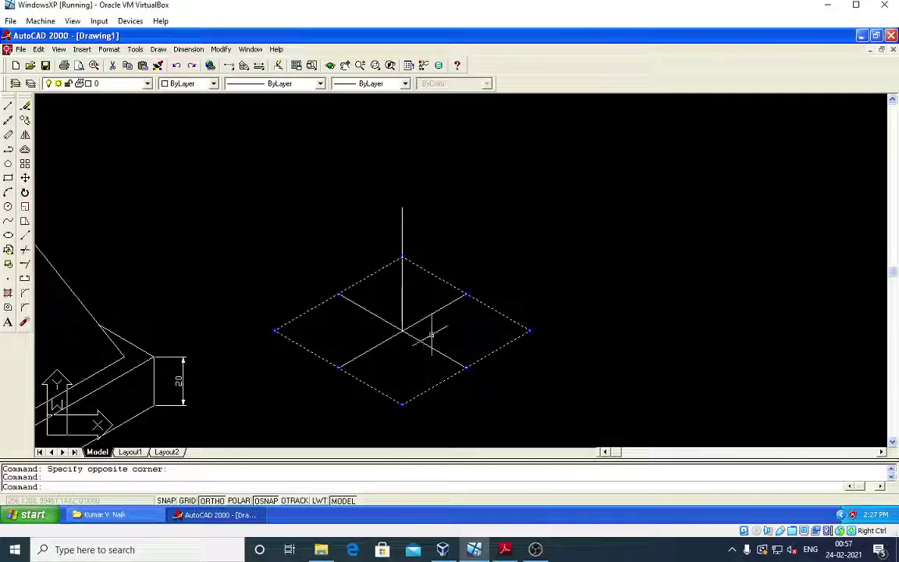
type("c")
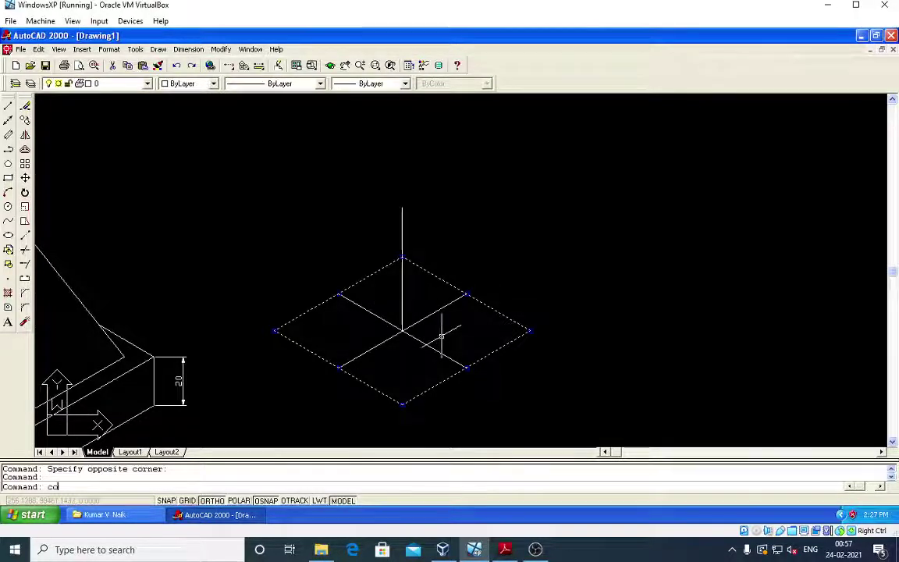
type("o")
key("Return")
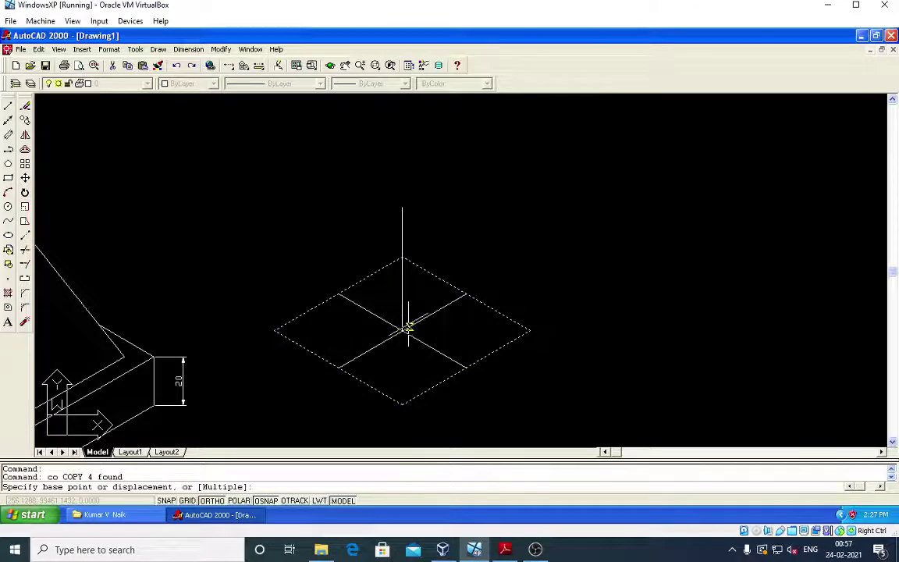
left_click(401, 331)
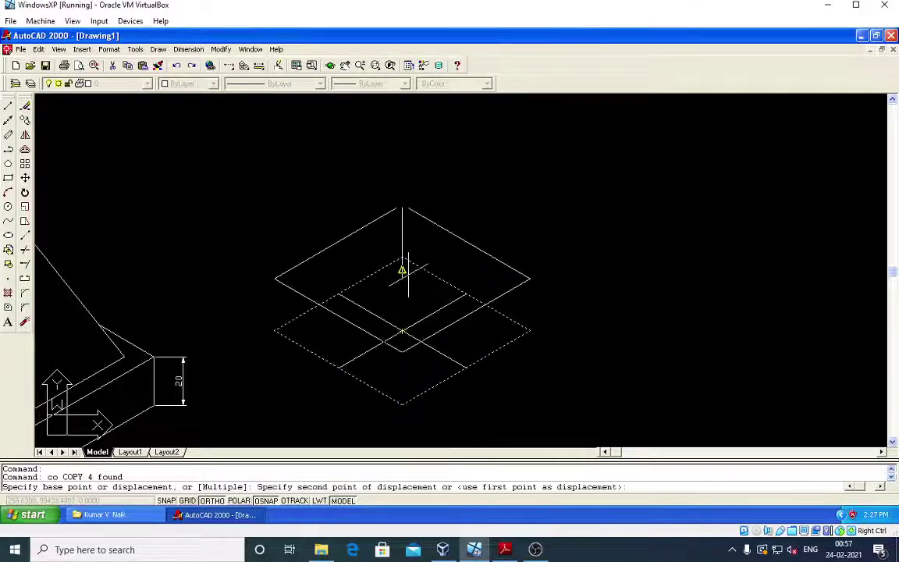
left_click(401, 207)
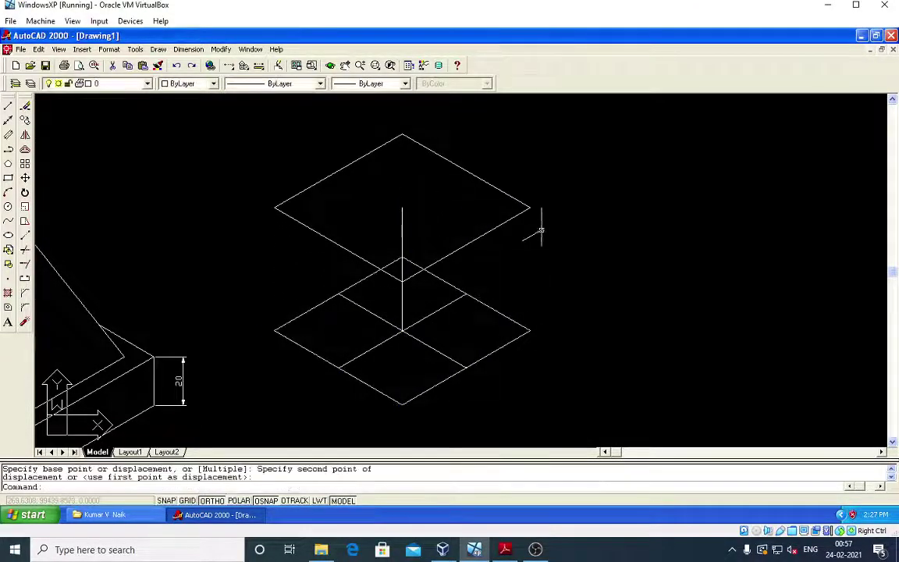
- Erase the four edges of the copied square around the upper end of the vertical line
scroll(377, 271, "down", 2)
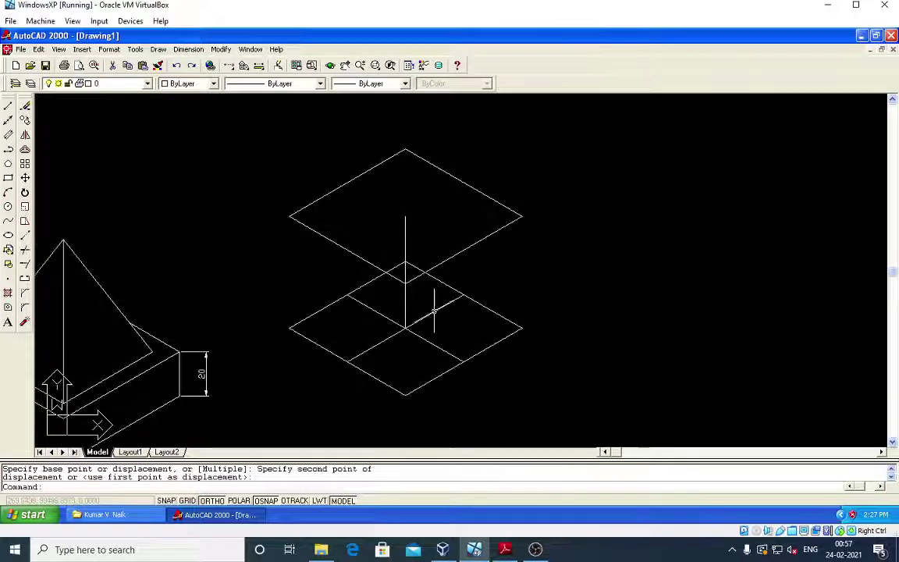
middle_click_drag(421, 301, 476, 260)
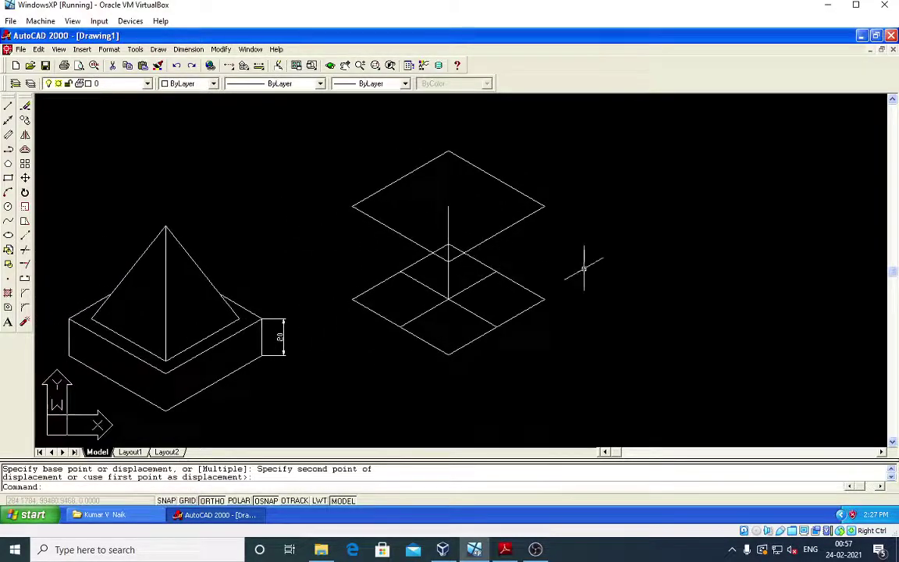
key("Escape")
left_click(540, 232)
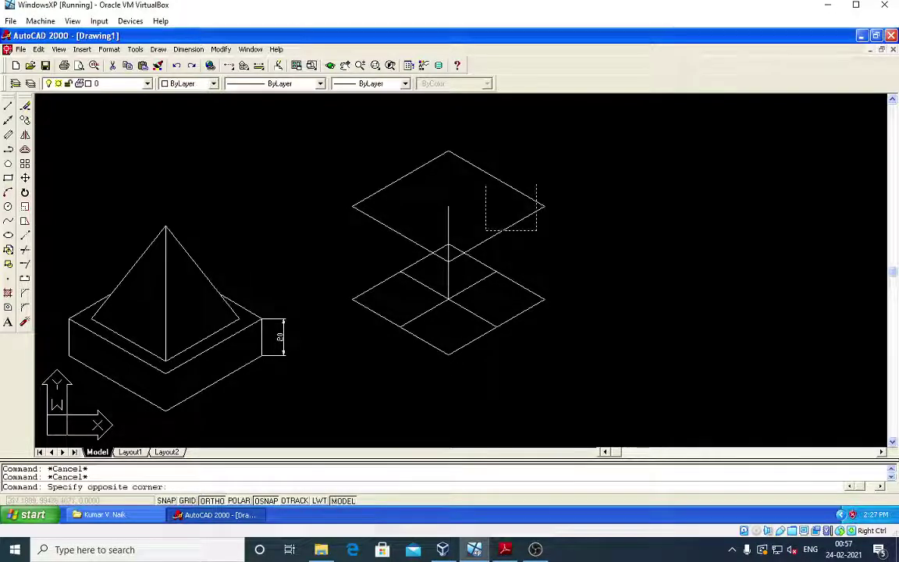
left_click(457, 207)
key("Escape")
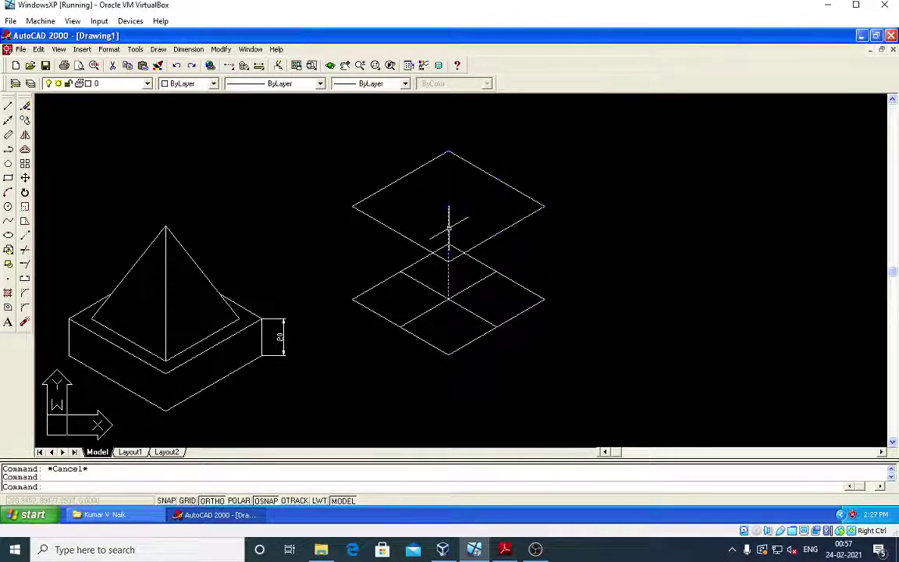
left_click(450, 222)
key("Escape")
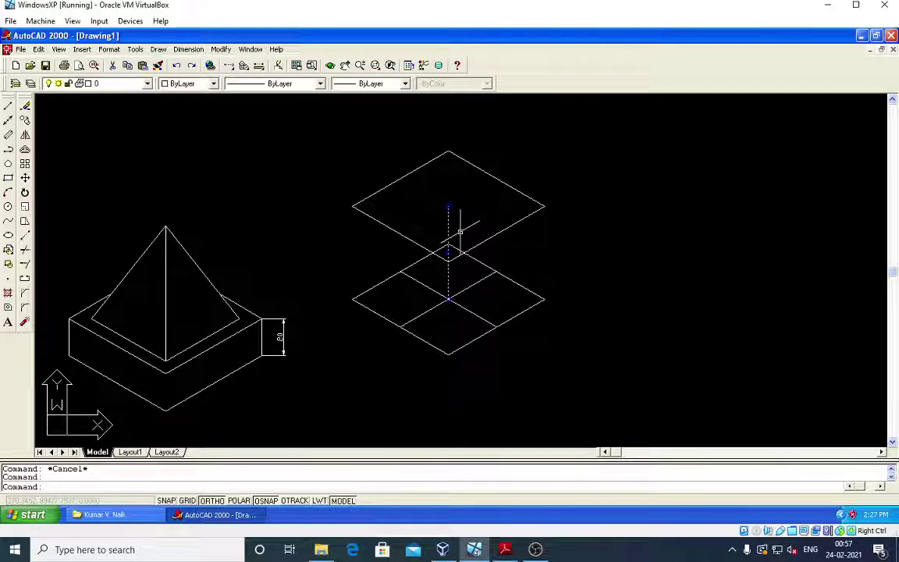
left_click(504, 227)
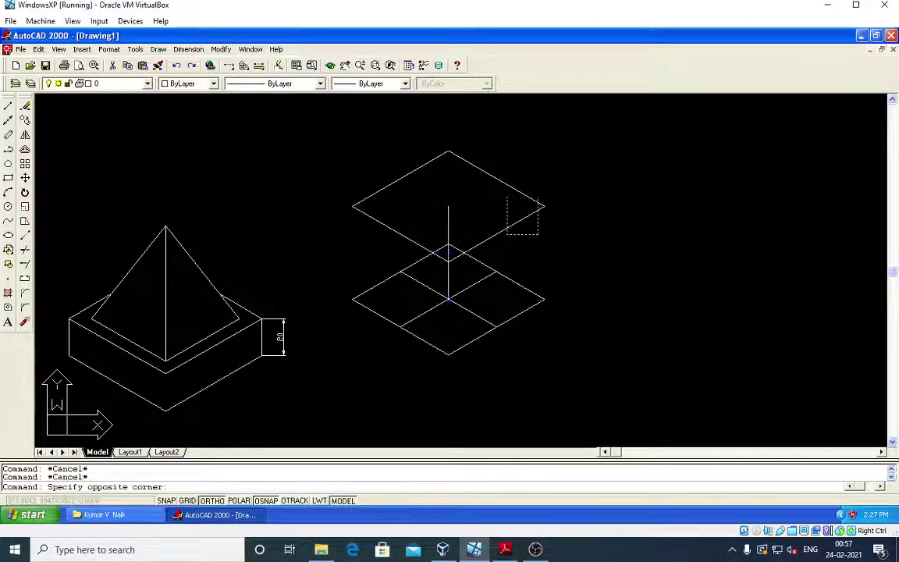
left_click(502, 185)
left_click(407, 187)
left_click(368, 199)
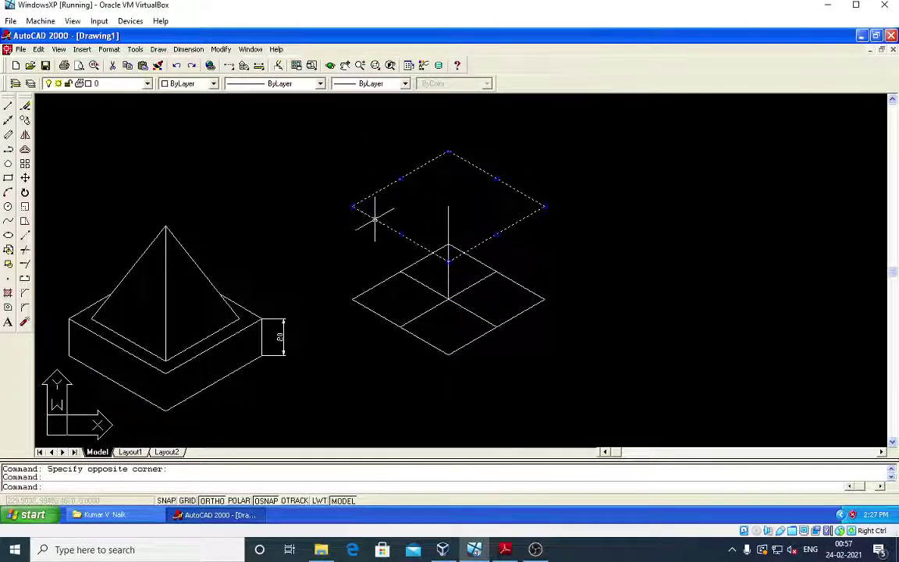
type("e")
key("Return")
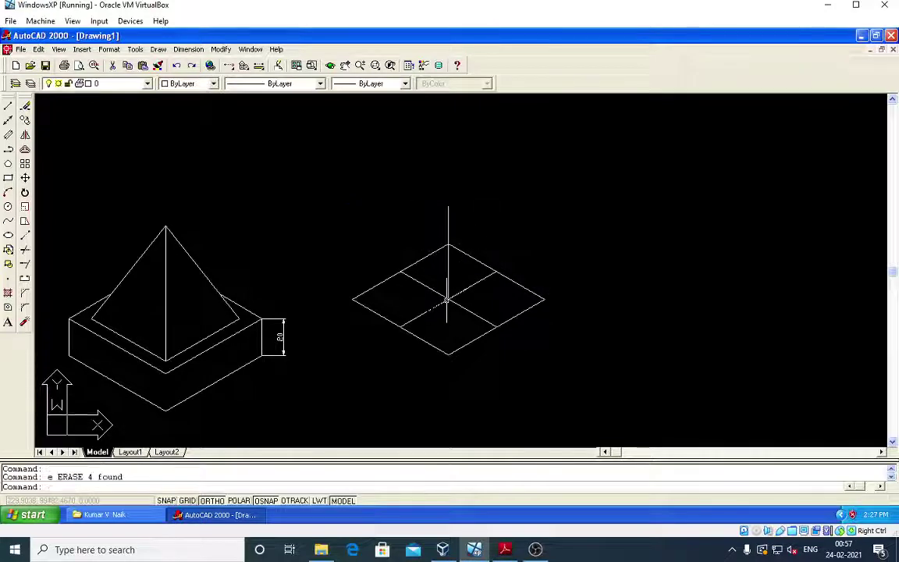
- Draw a 20-unit vertical line downward from the isometric square's left corner
scroll(443, 311, "up", 2)
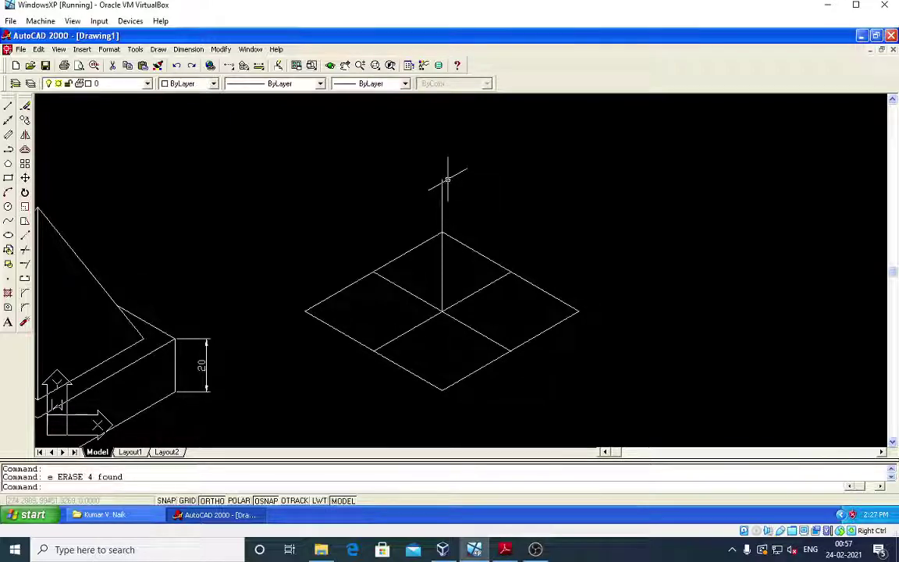
middle_click_drag(385, 298, 402, 277, "shift")
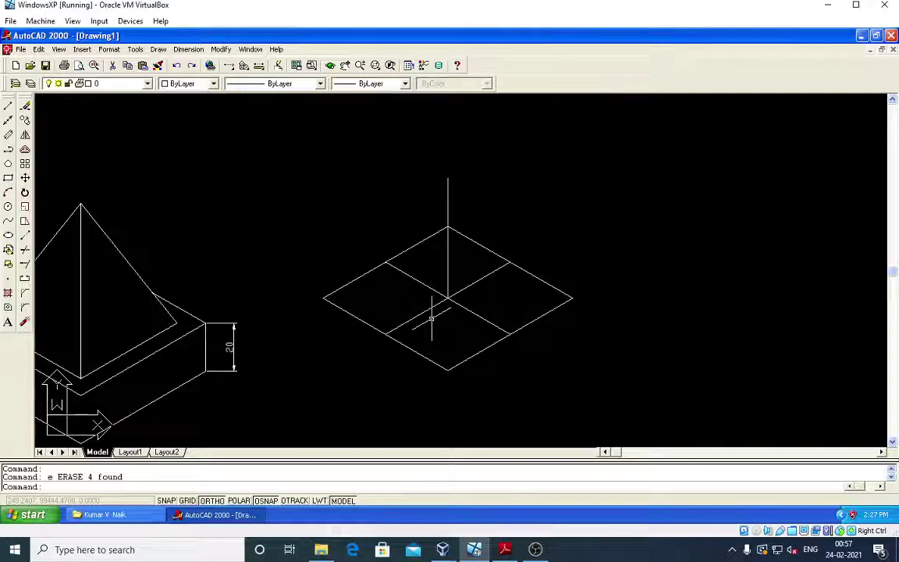
middle_click_drag(371, 357, 363, 319)
key("Escape")
key("Escape")
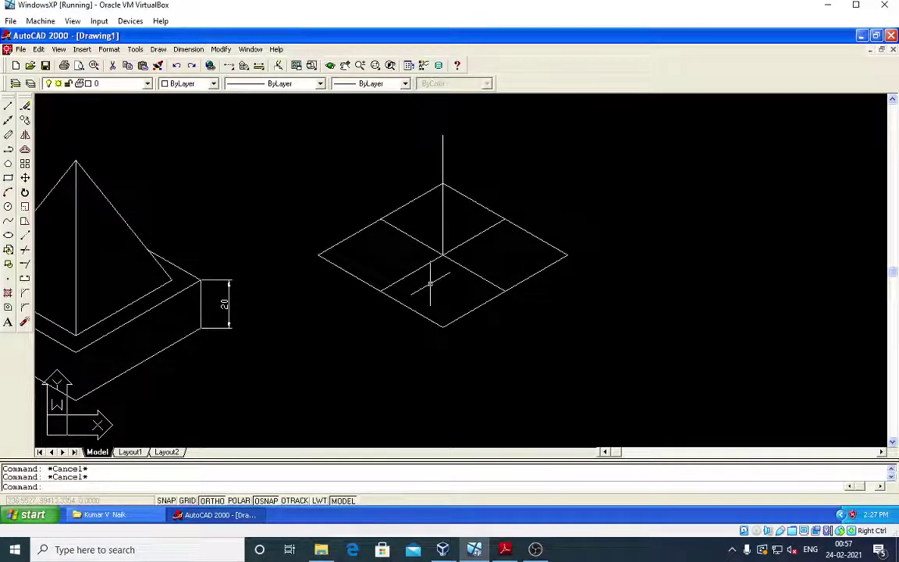
type("l")
key("Return")
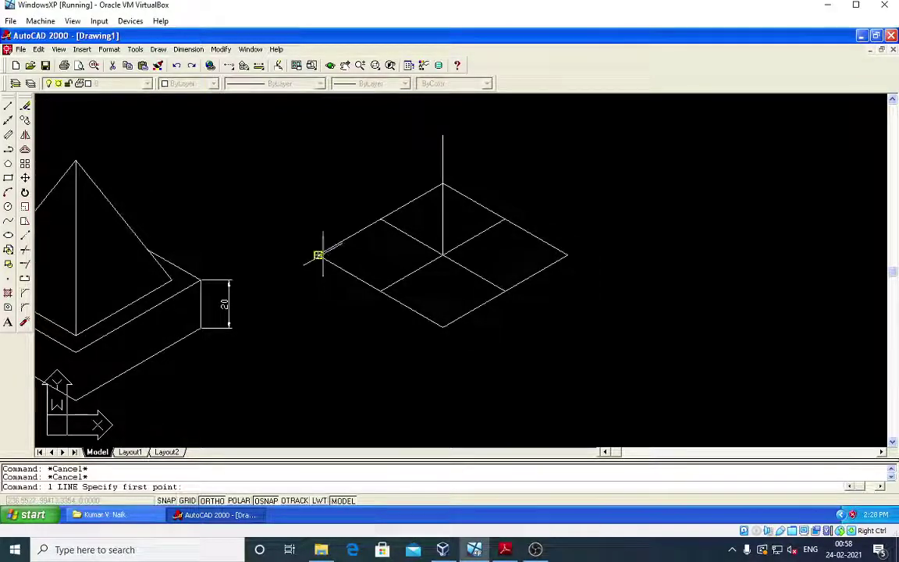
left_click(318, 255)
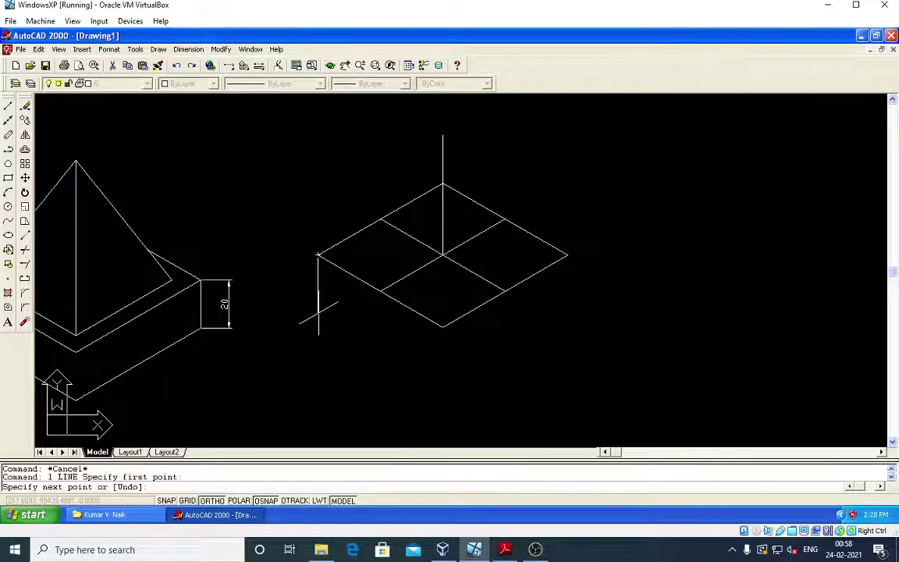
type("20")
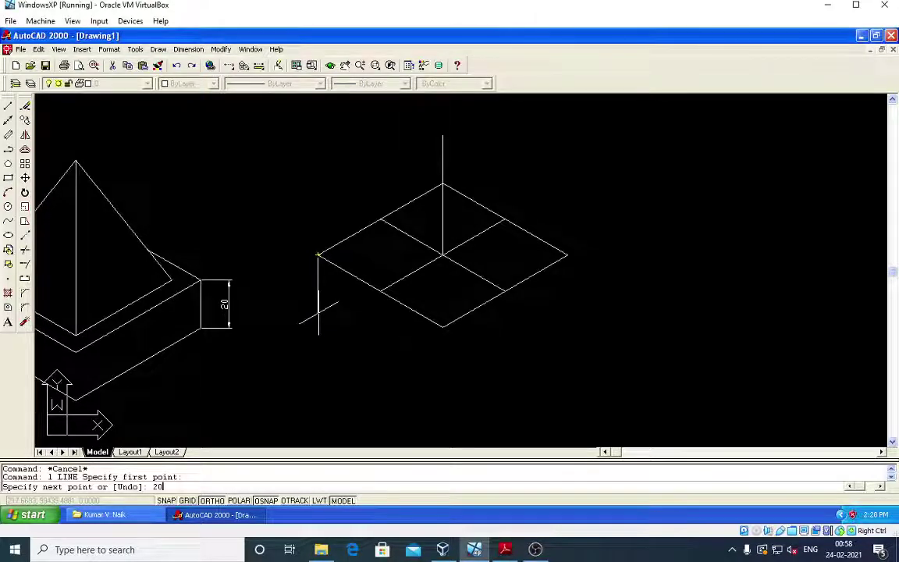
key("Return")
key("Return")
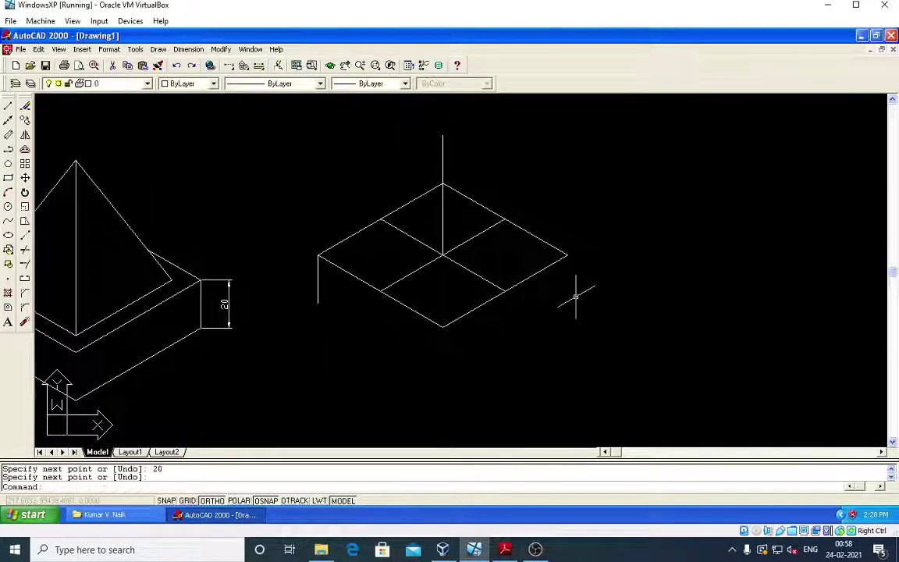
- Draw 20-unit vertical lines downward from the isometric square's right corner and front corner
key("Return")
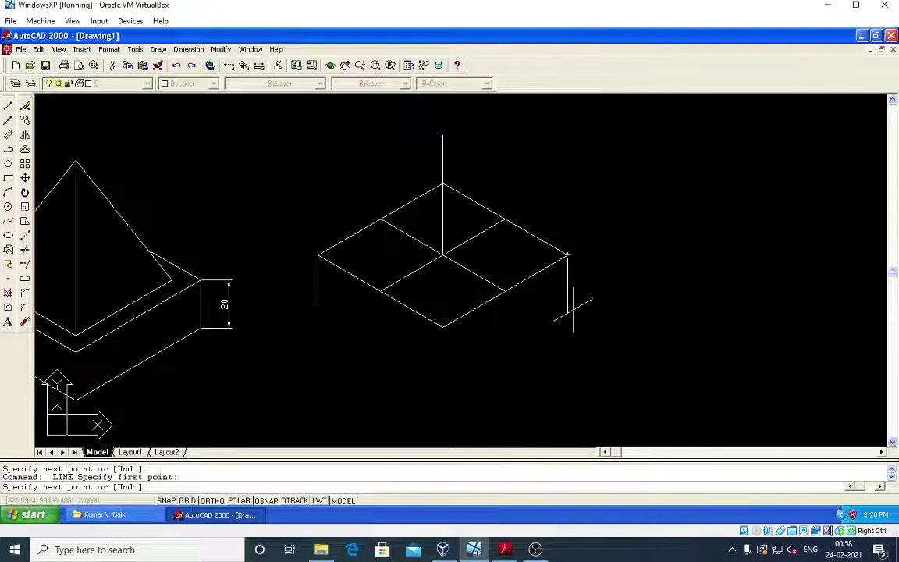
key("Return")
key("Return")
key("Return")
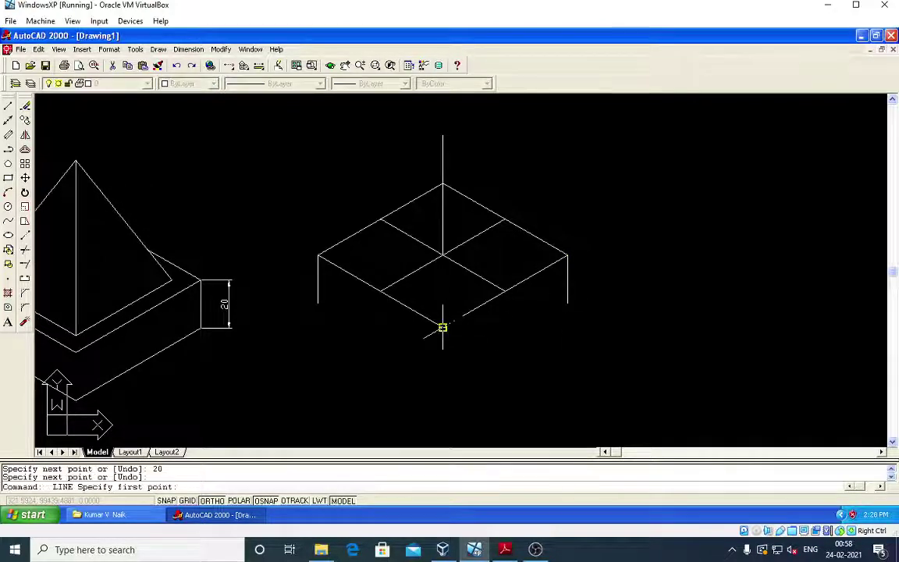
left_click(442, 326)
type("20")
key("Return")
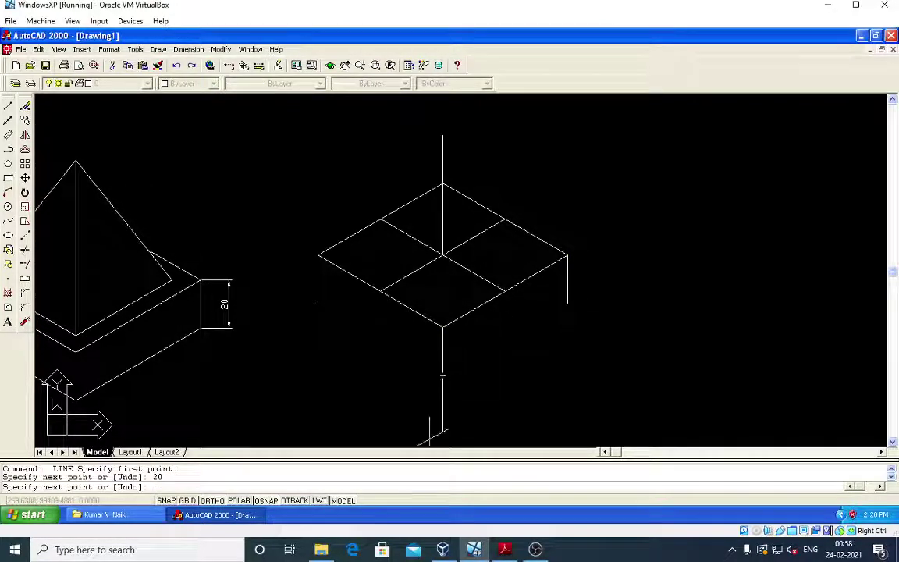
key("Escape")
- Join the front vertical edge's lower end to the lower ends of both side edges, using the left and top isoplanes
key("Return")
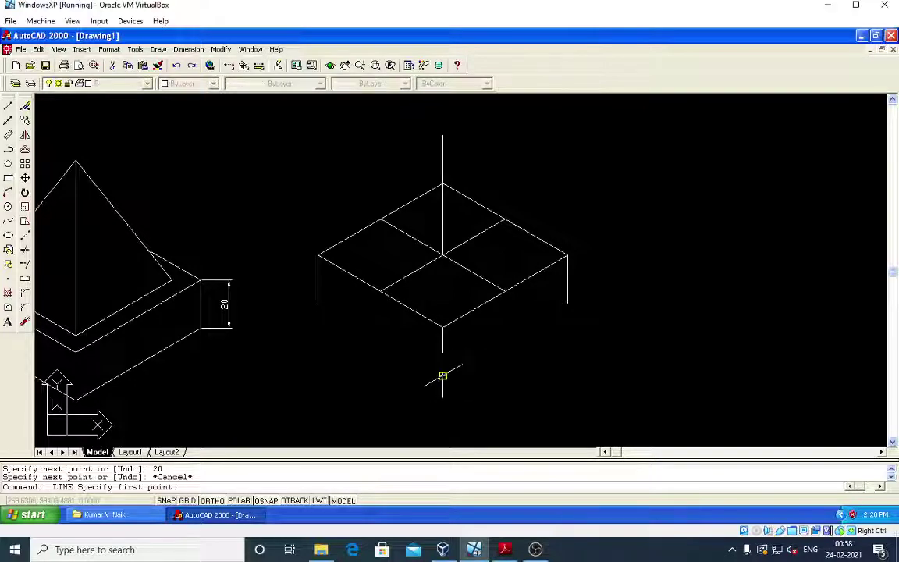
left_click(443, 376)
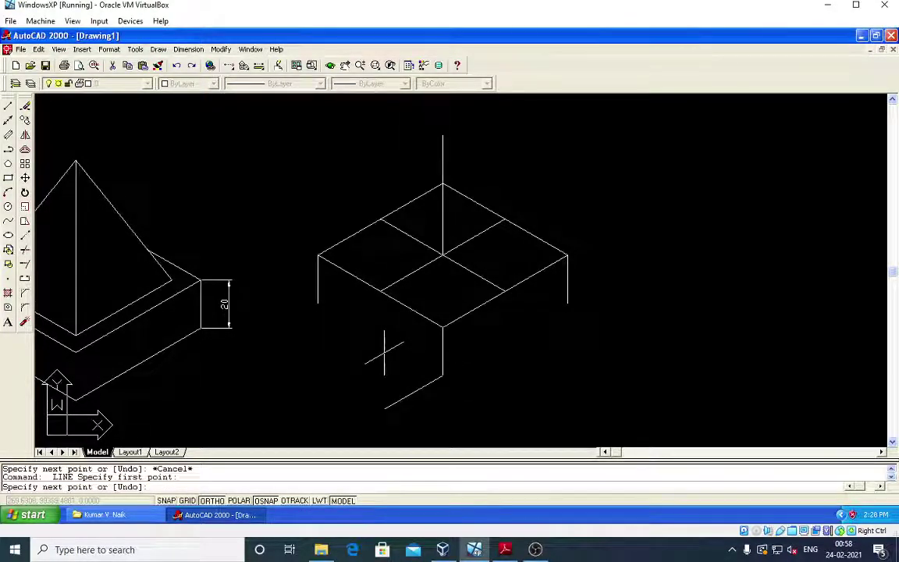
key("F5")
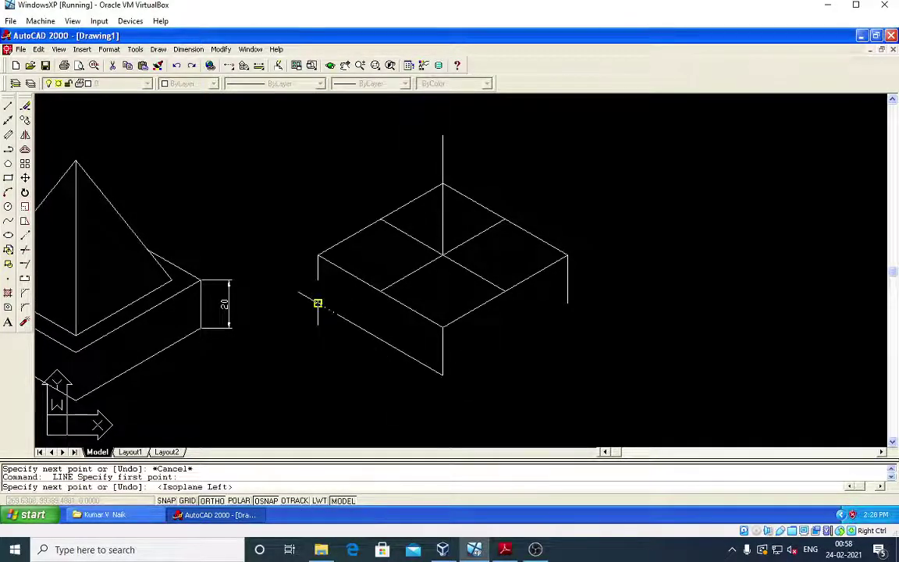
left_click(317, 304)
key("Return")
key("Return")
left_click(443, 376)
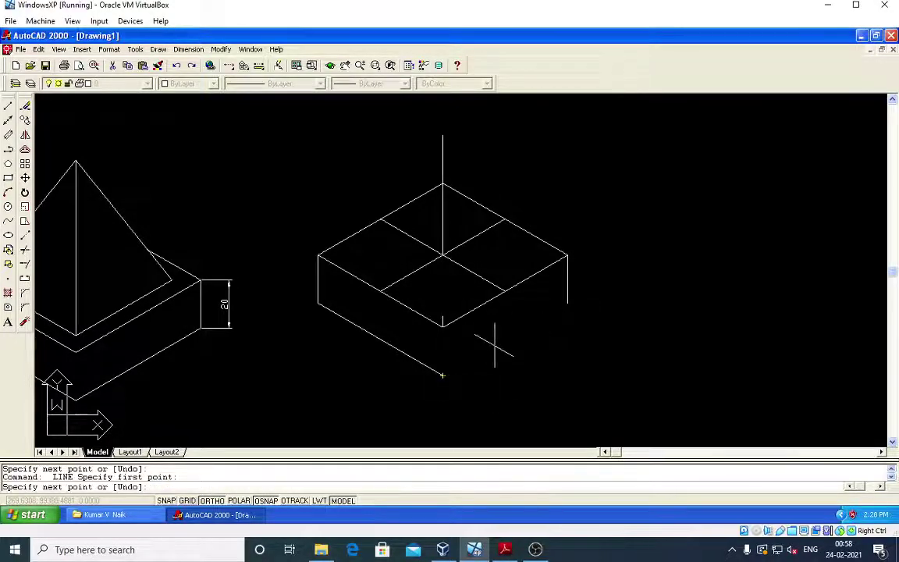
key("F5")
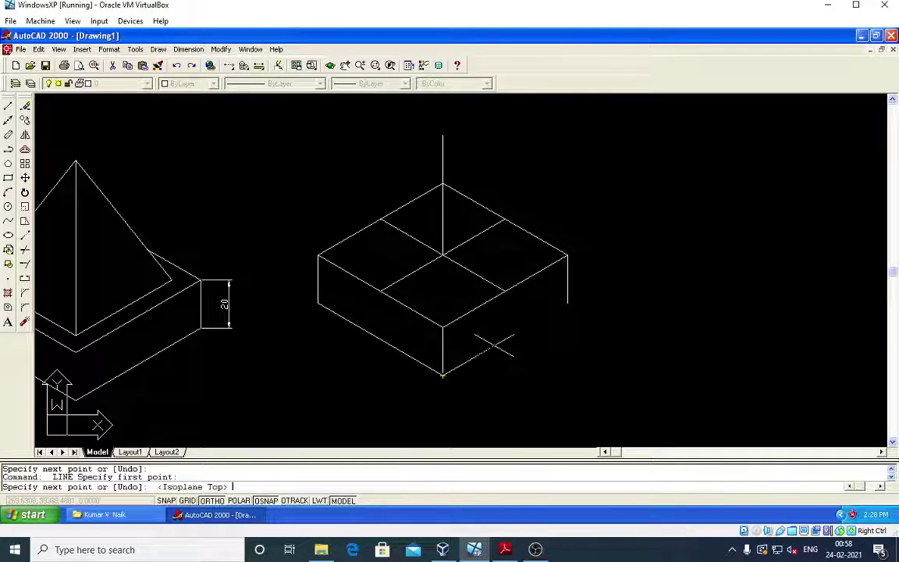
left_click(567, 304)
key("Return")
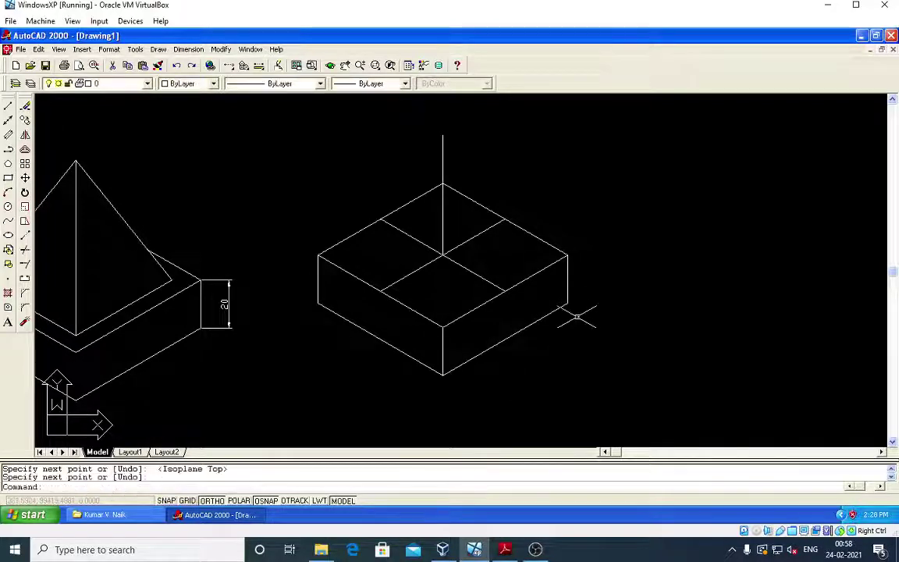
key("Return")
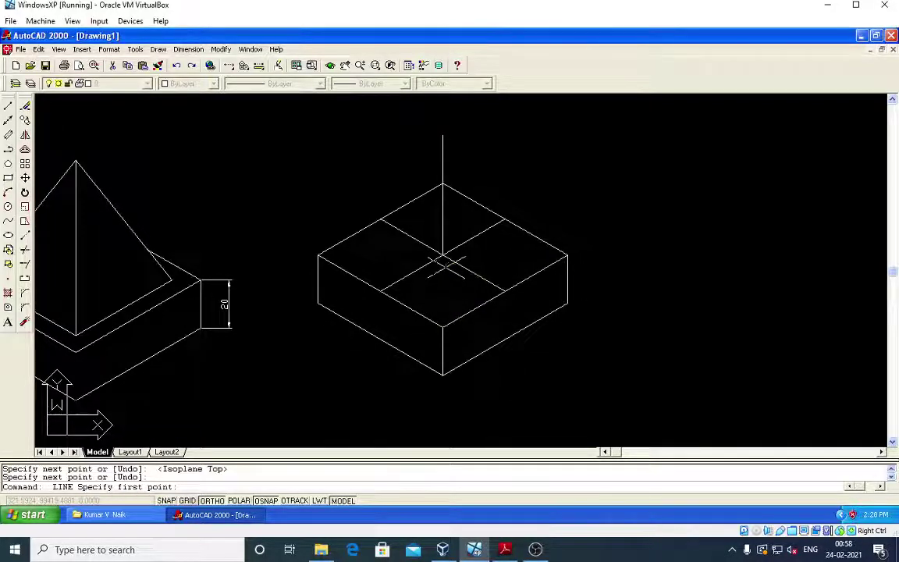
scroll(490, 268, "down", 2)
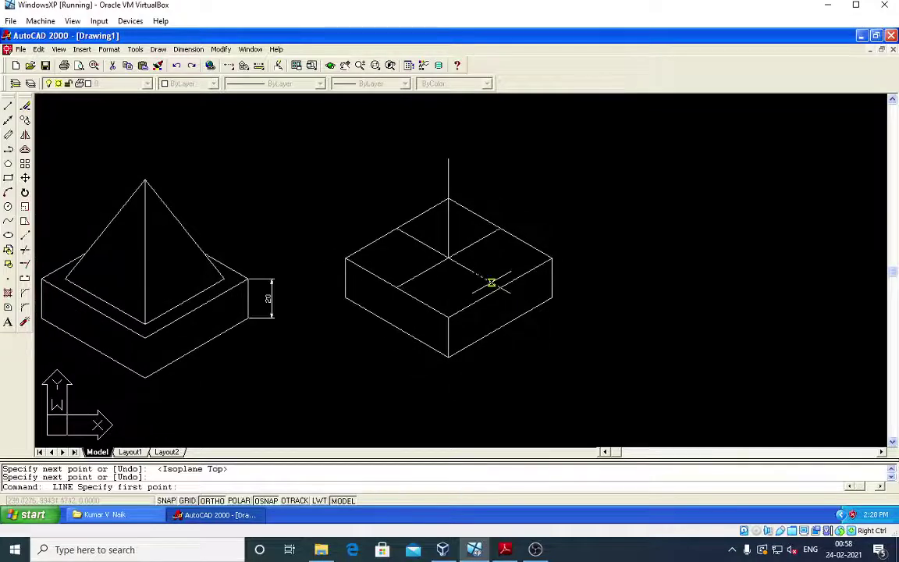
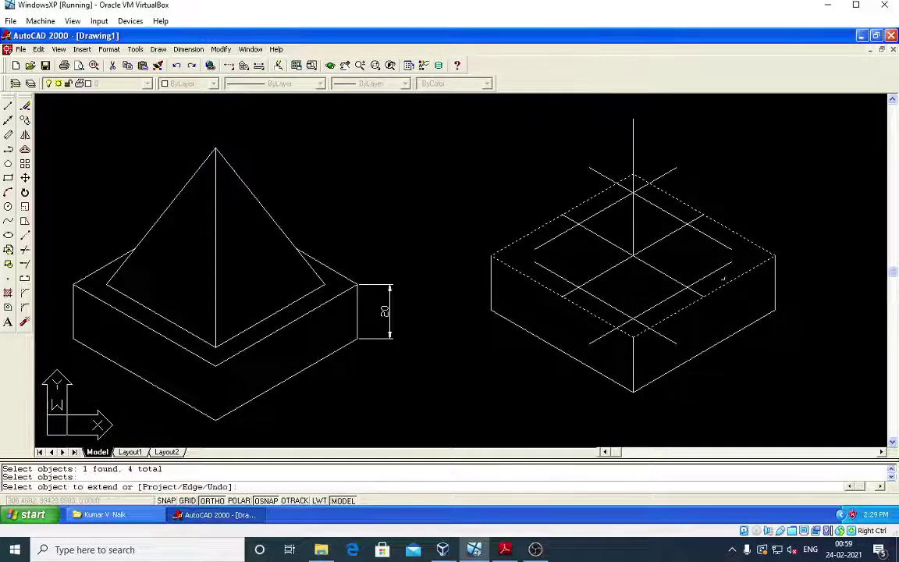
- Extend the inner square's construction lines to meet the top edges of the base block near its side corners
left_click(720, 270)
left_click(727, 248)
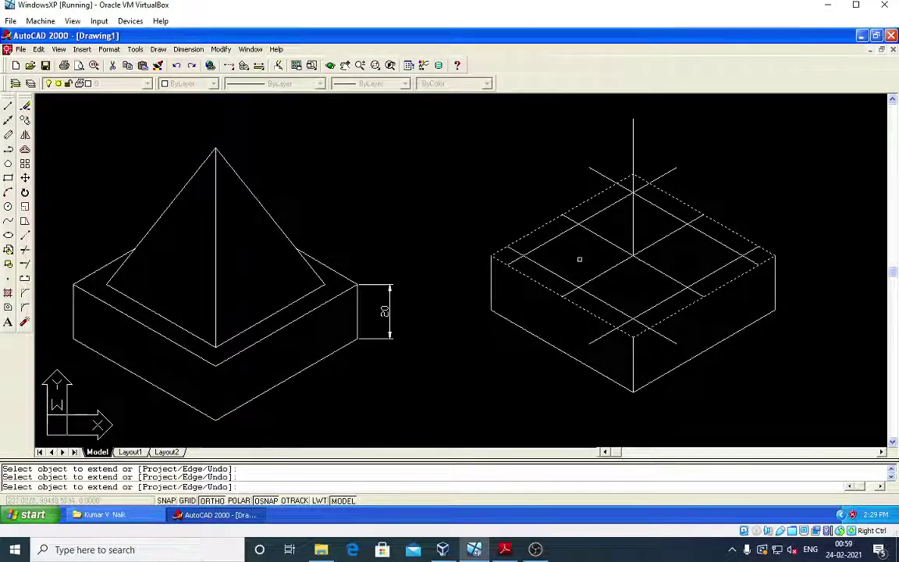
- Trim the construction lines between the inner square's four corners and the base block's top edges
key("Escape")
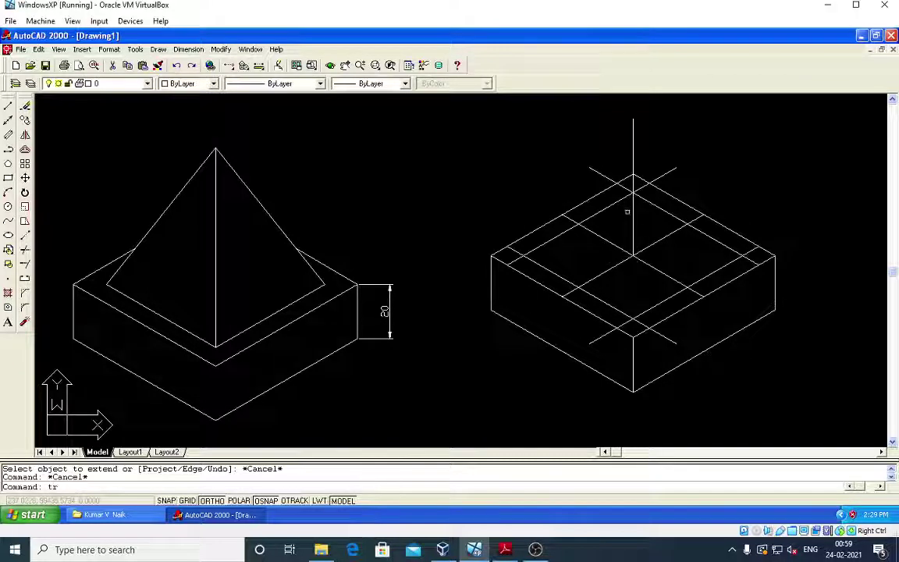
type("tr")
key("Return")
key("Return")
left_click(636, 186)
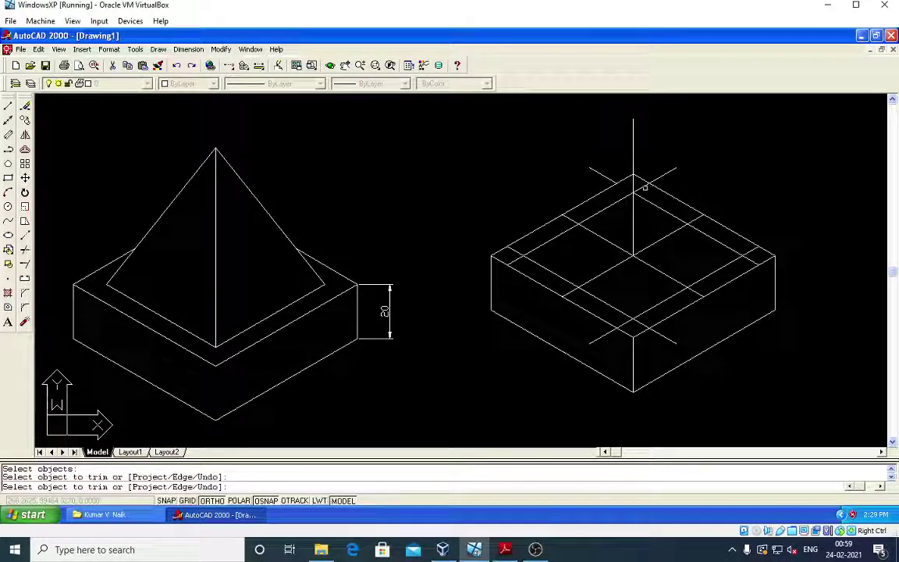
left_click(642, 185)
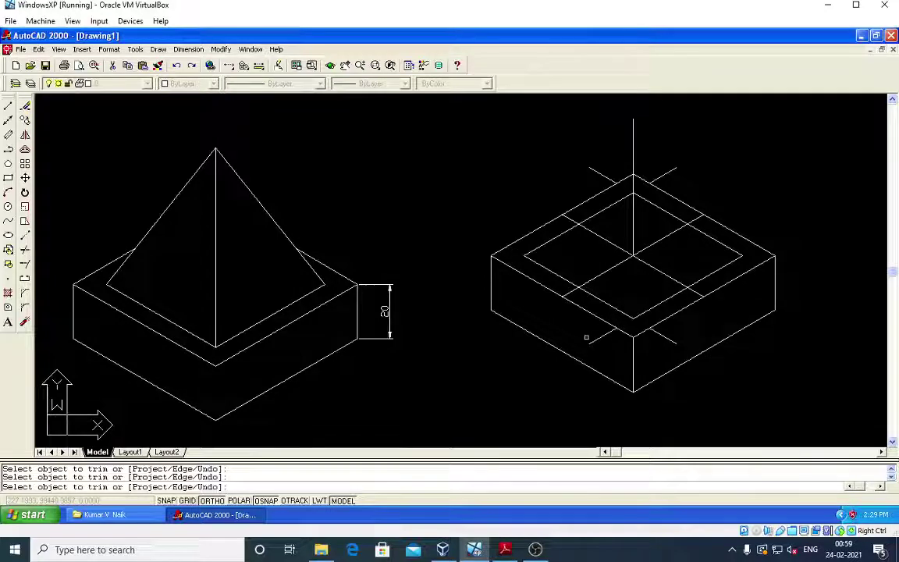
key("Escape")
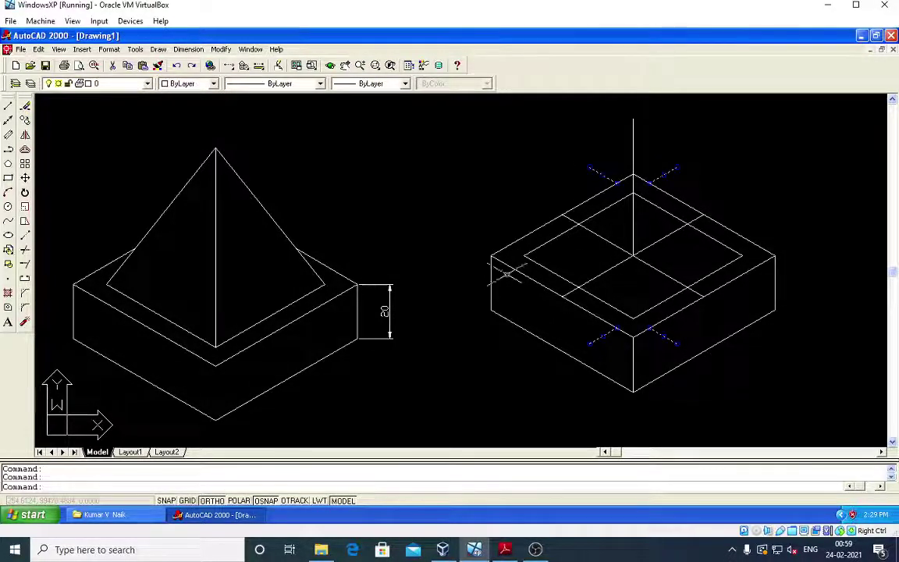
- Erase the four leftover construction line stubs outside the base block's top edges
type("e")
key("Return")
key("Escape")
key("Escape")
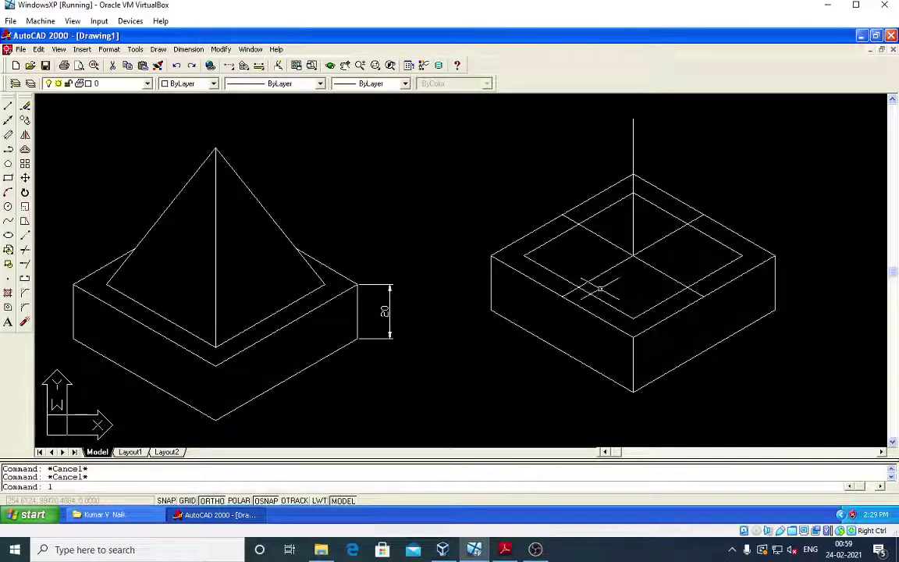
- With Ortho off, draw the pyramid's side edges from the inner square's left and right corners to the apex
type("l")
key("Return")
left_click(524, 256)
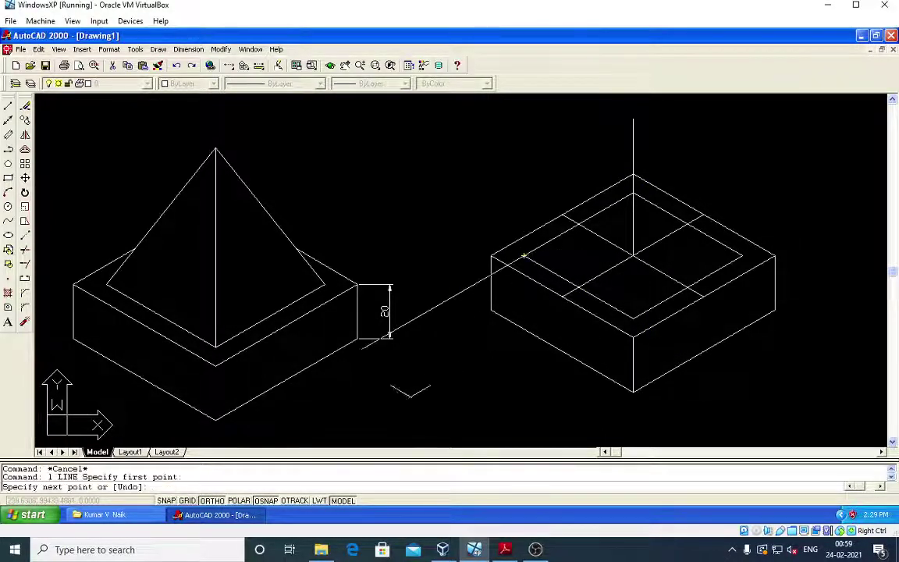
left_click(212, 501)
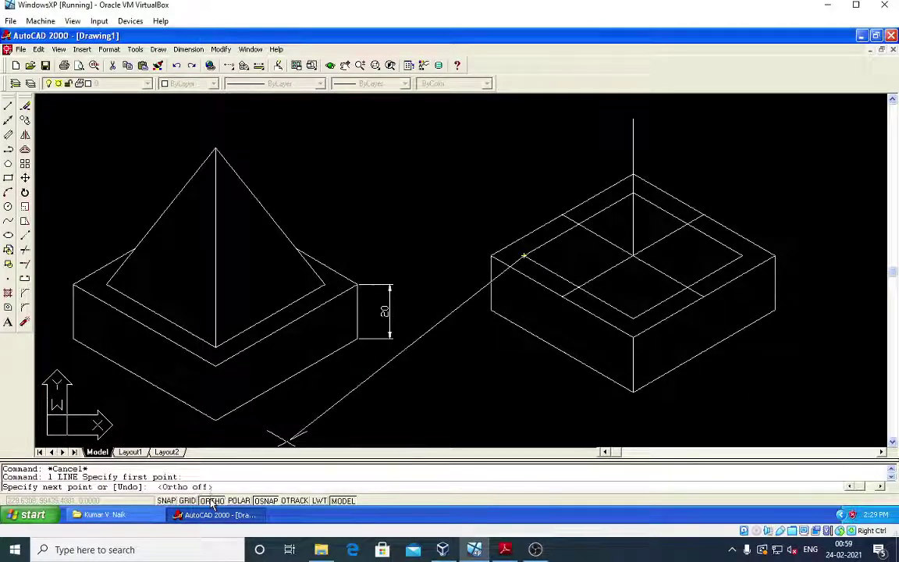
left_click(633, 119)
key("Return")
key("Return")
left_click(741, 254)
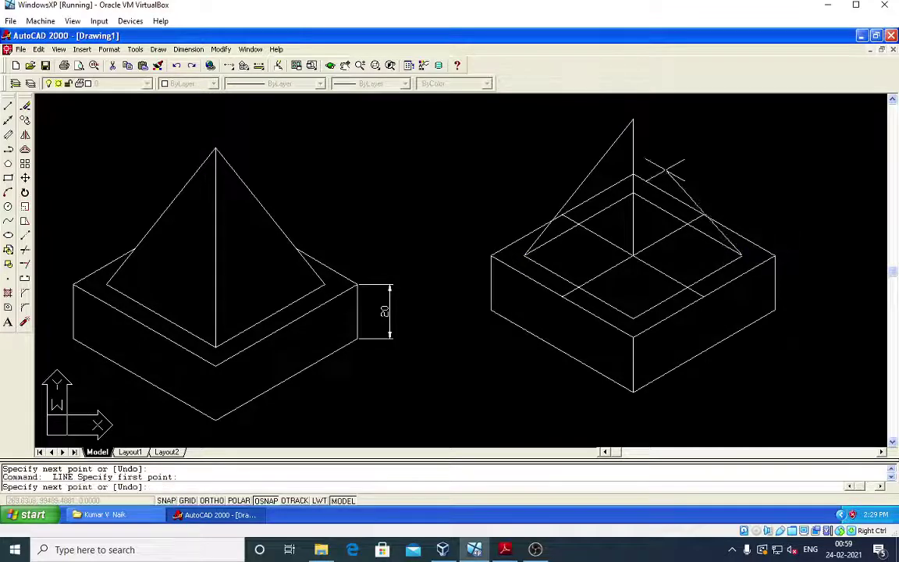
left_click(633, 119)
key("Return")
- Draw the pyramid's front edge from the inner square's front corner to the apex
key("Return")
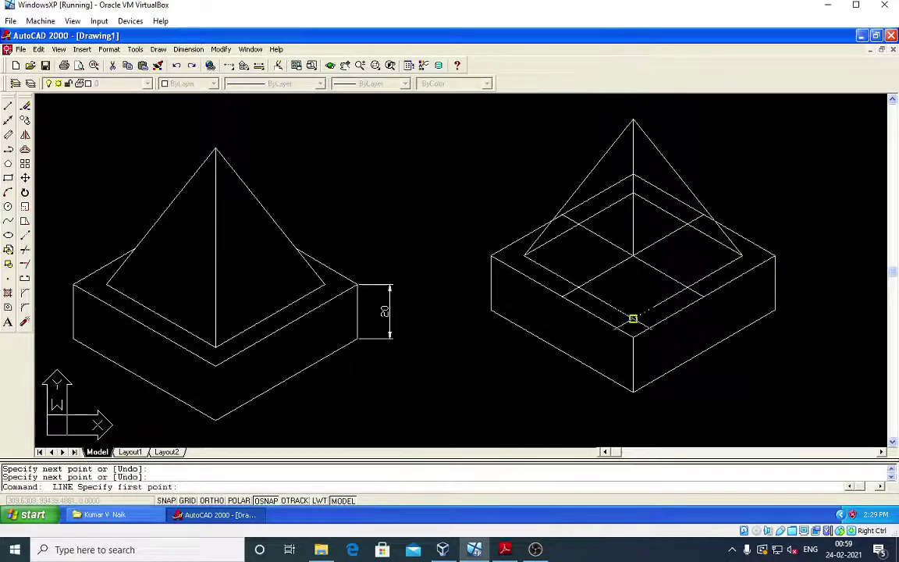
left_click(633, 316)
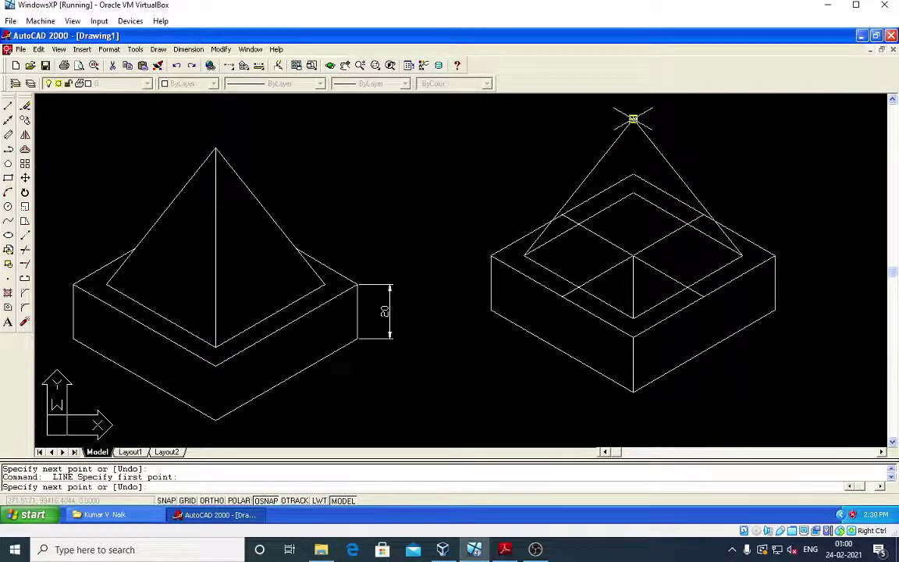
left_click(633, 119)
key("Escape")
key("Escape")
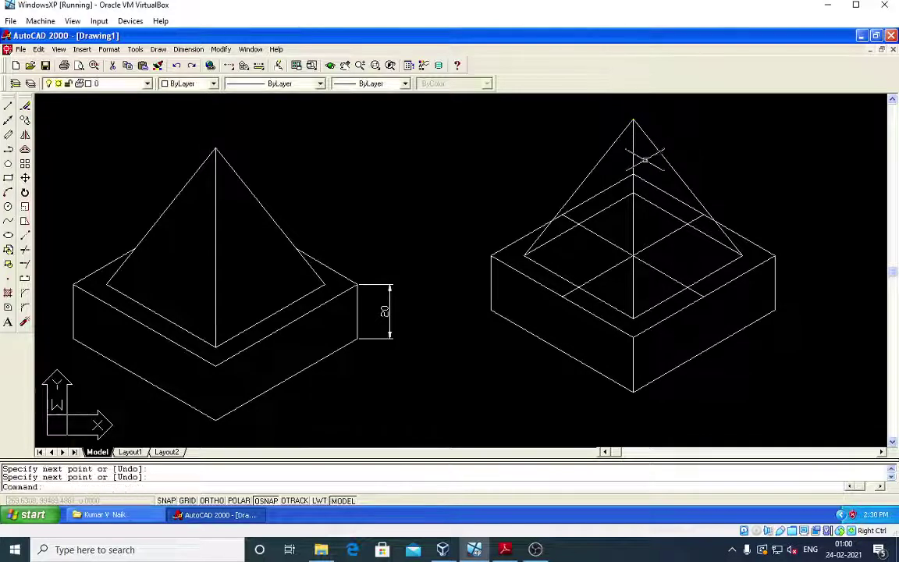
- Erase the vertical height construction line together with the front edge line that overlaps it
left_click(624, 160)
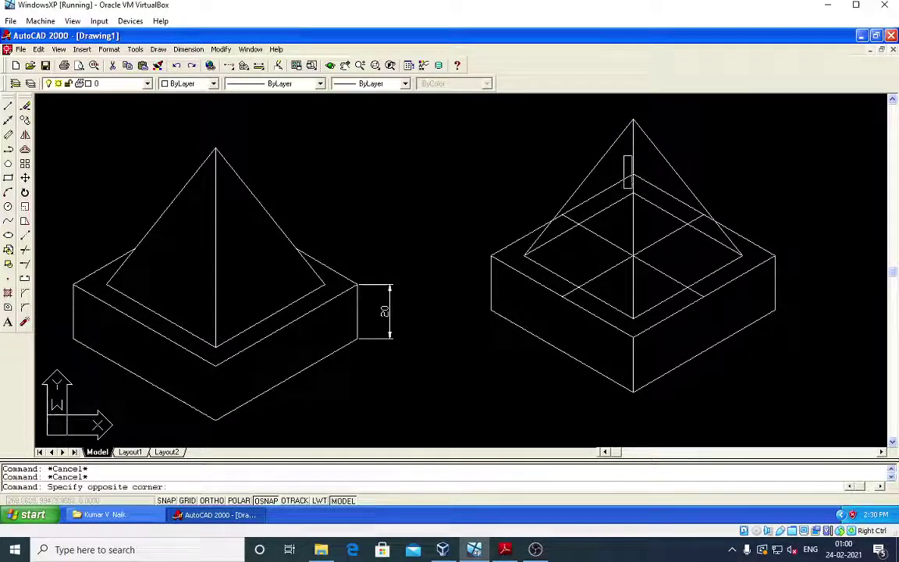
key("Escape")
left_click(622, 167)
left_click(639, 210)
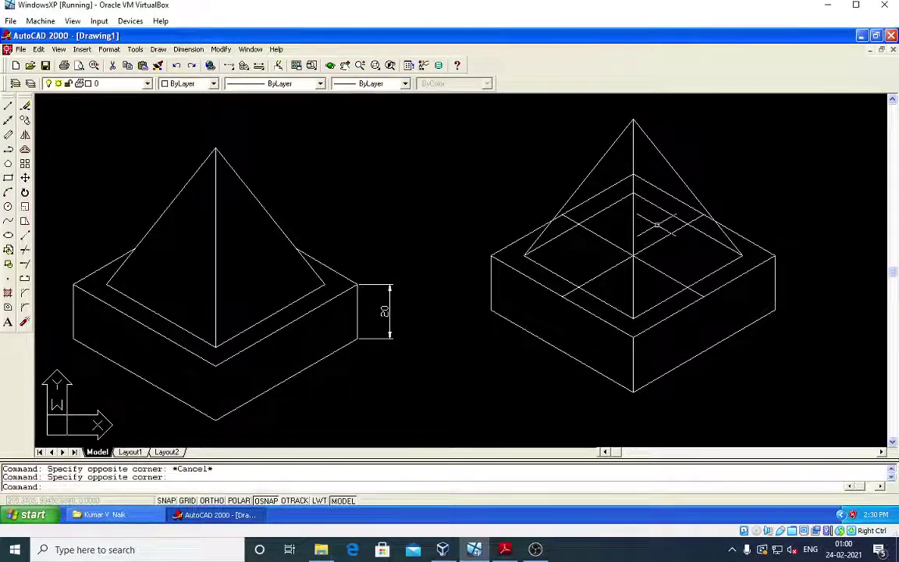
left_click(632, 221)
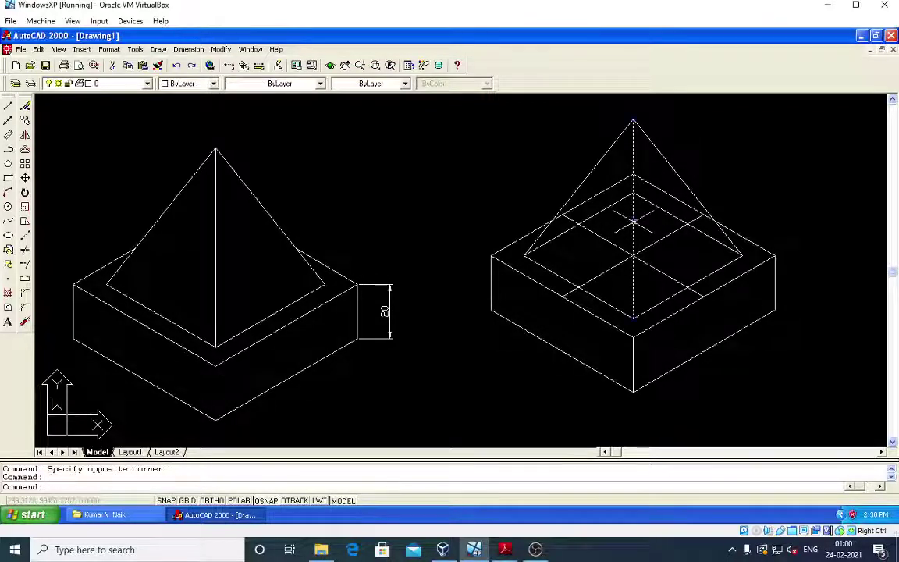
left_click(633, 219)
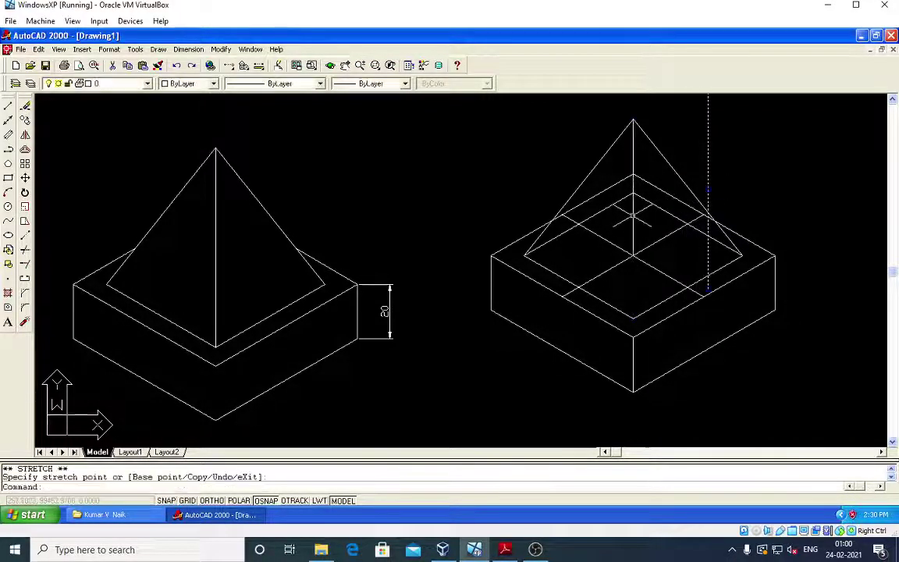
key("Return")
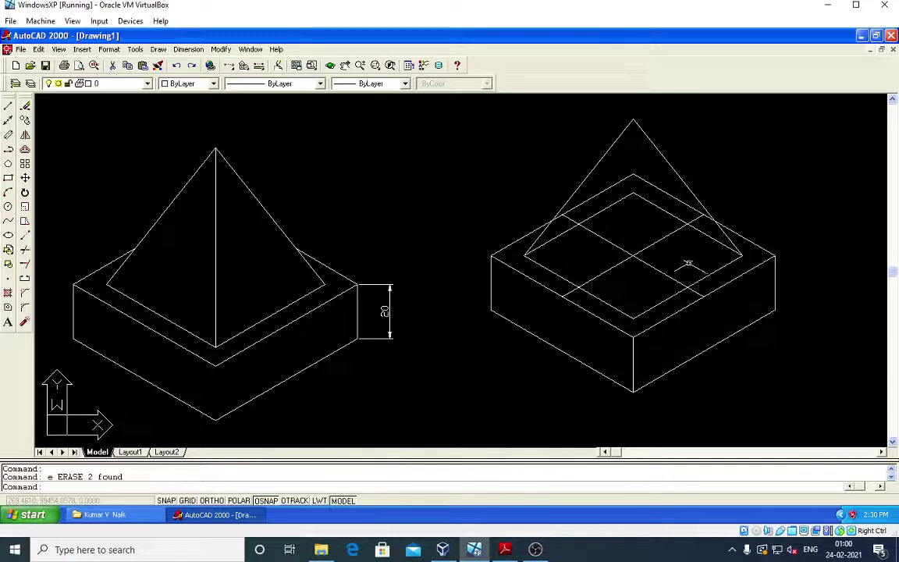
key("Escape")
key("Escape")
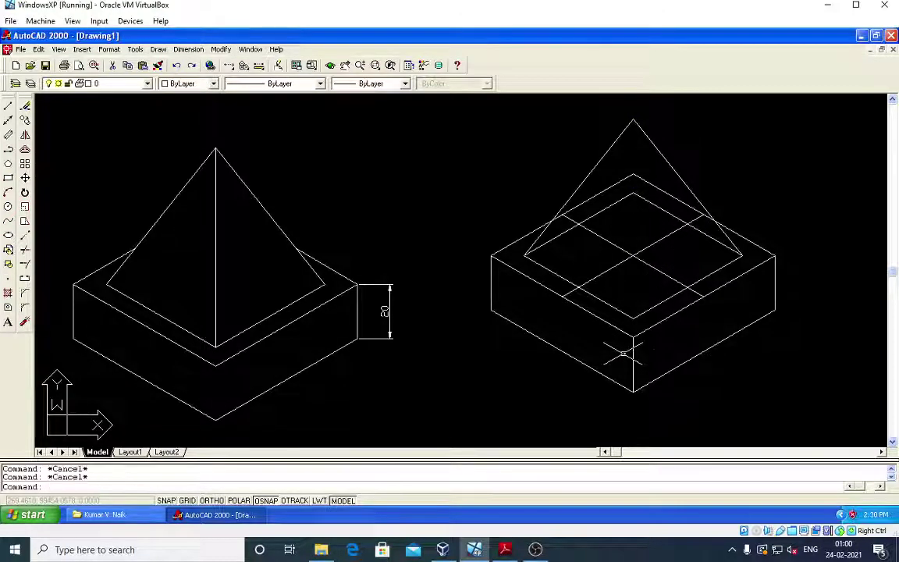
- Redraw the pyramid's front edge as a line from the inner square's front corner up to the apex
type("l")
key("Return")
left_click(633, 318)
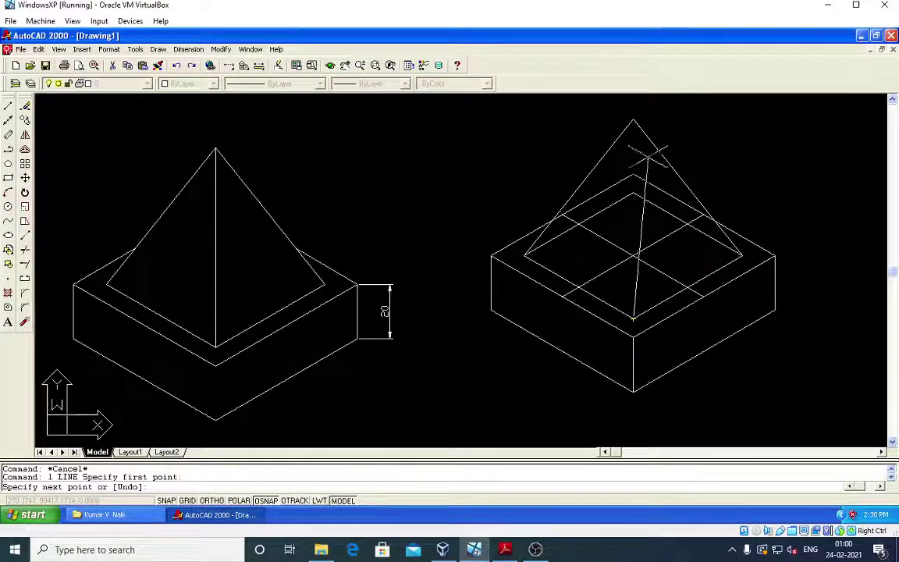
left_click(633, 118)
key("Return")
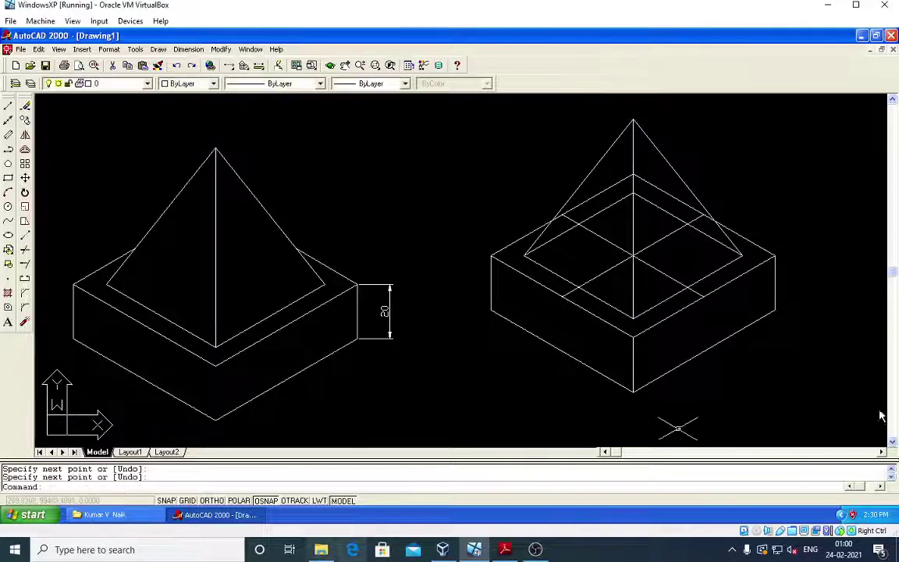
key("Escape")
key("Escape")
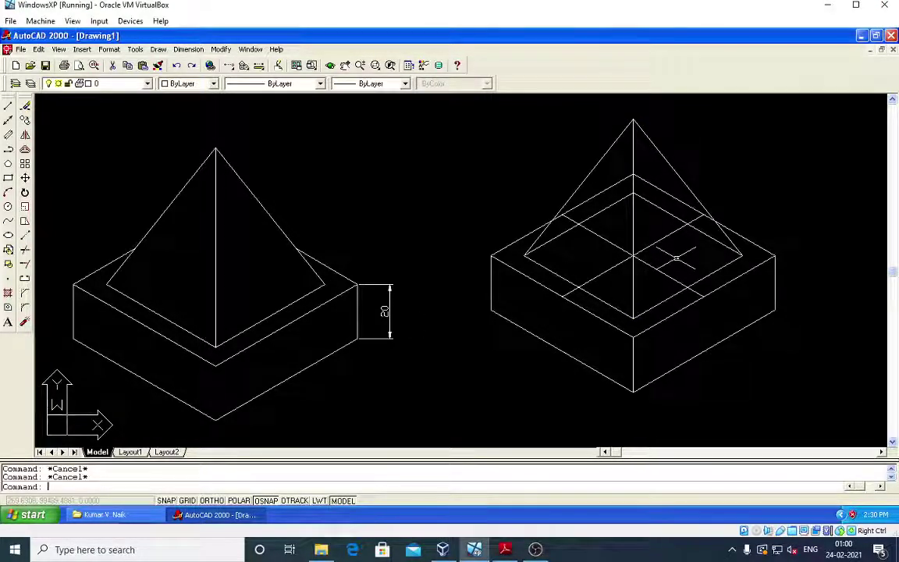
- Trim the rear edges of the inner square and of the base block's top where the pyramid hides them
type("tr")
key("Return")
key("Return")
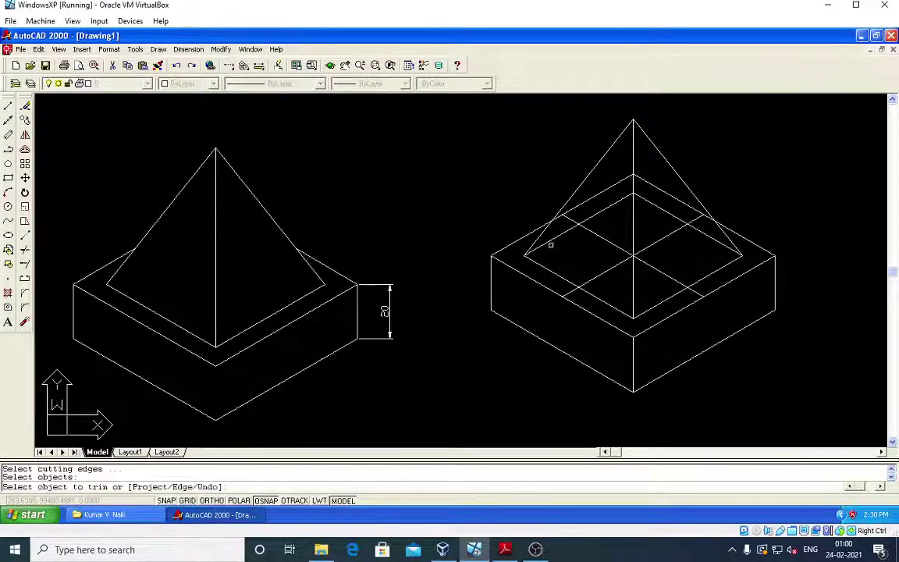
left_click(550, 245)
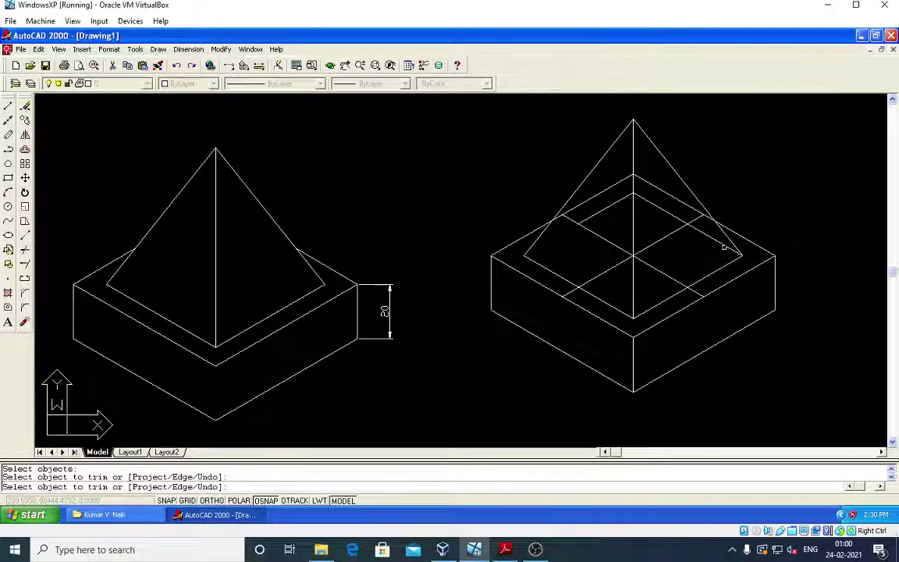
left_click(652, 220)
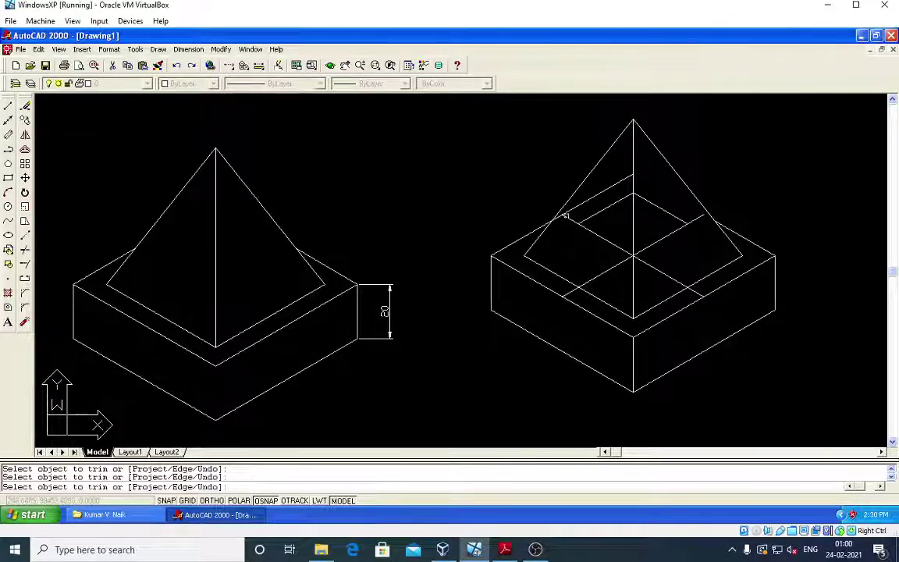
scroll(564, 216, "up", 3)
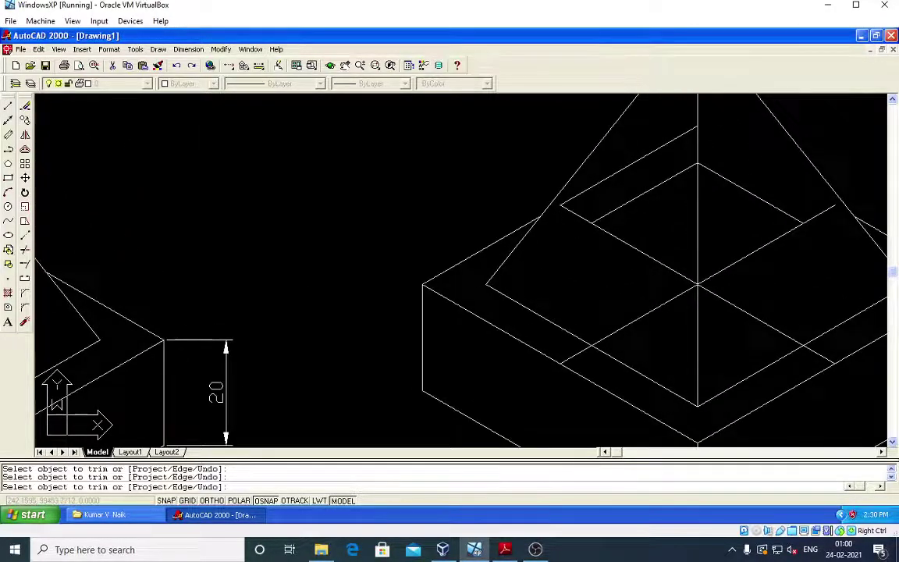
scroll(603, 182, "down", 2)
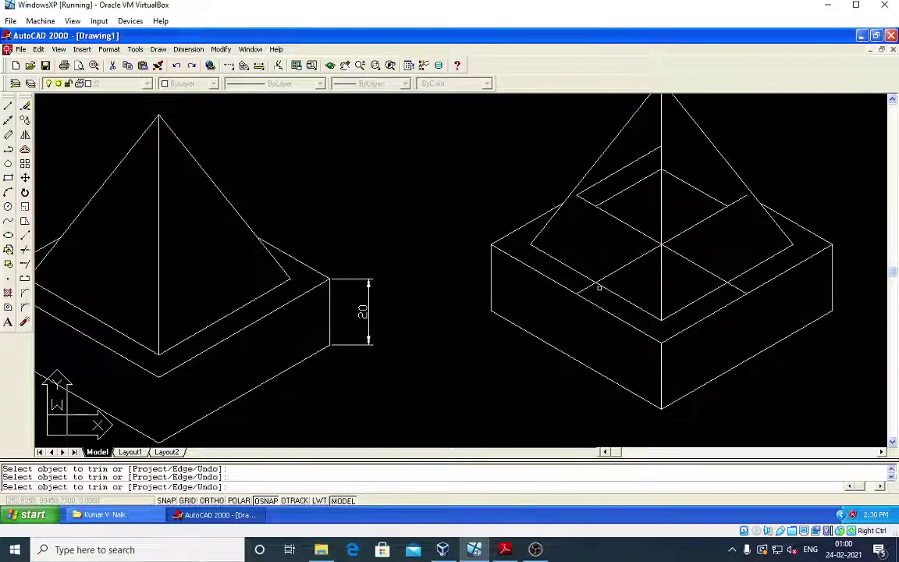
key("Escape")
key("Escape")
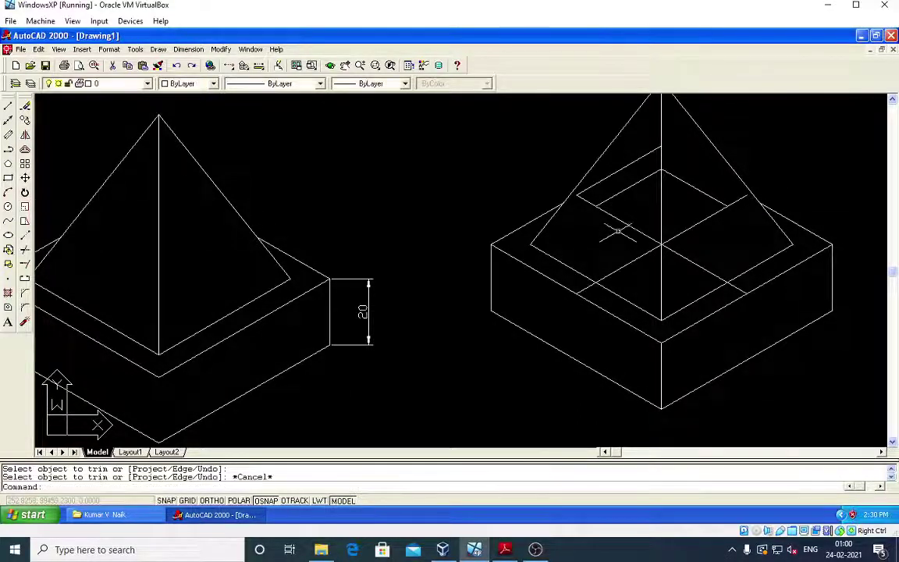
- Erase the remaining rear edge pieces and both center lines inside the pyramid's outline
left_click(597, 206)
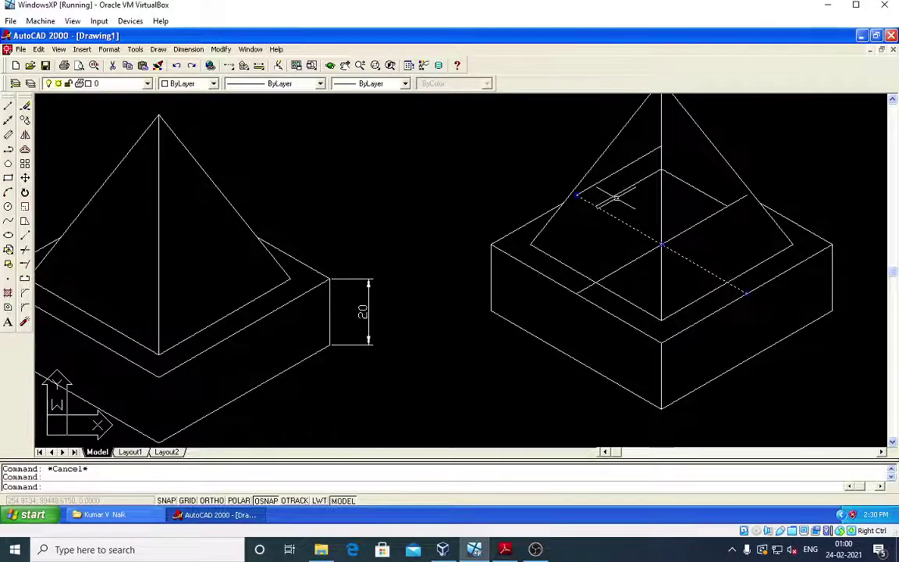
left_click(611, 192)
left_click(680, 182)
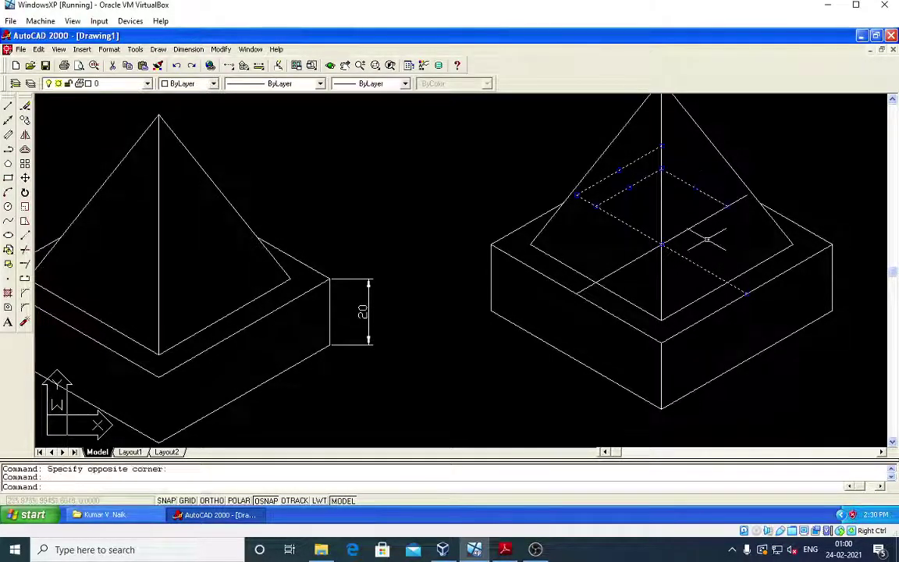
left_click(702, 193)
left_click(702, 226)
left_click(681, 218)
type("e")
key("Return")
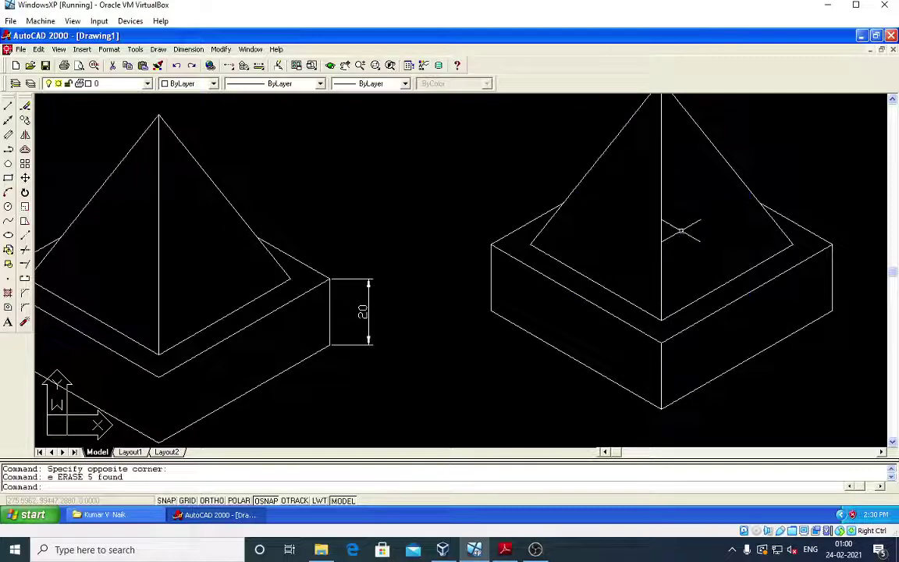
- Review the orthographic views on page 78 of the syllabus PDF in Adobe Reader and return to an empty area of the AutoCAD drawing
scroll(700, 270, "down", 4)
middle_click_drag(672, 330, 499, 313)
scroll(461, 302, "up", 1)
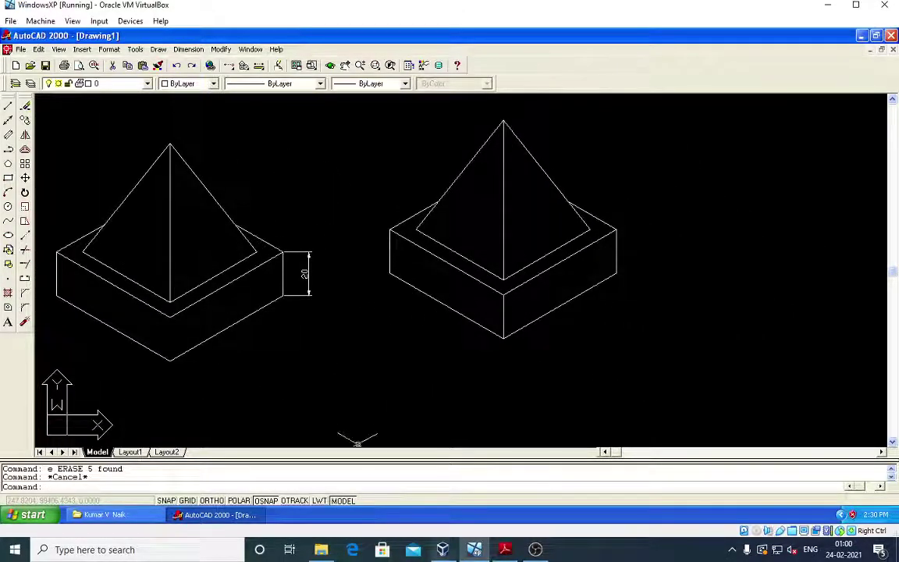
left_click(506, 550)
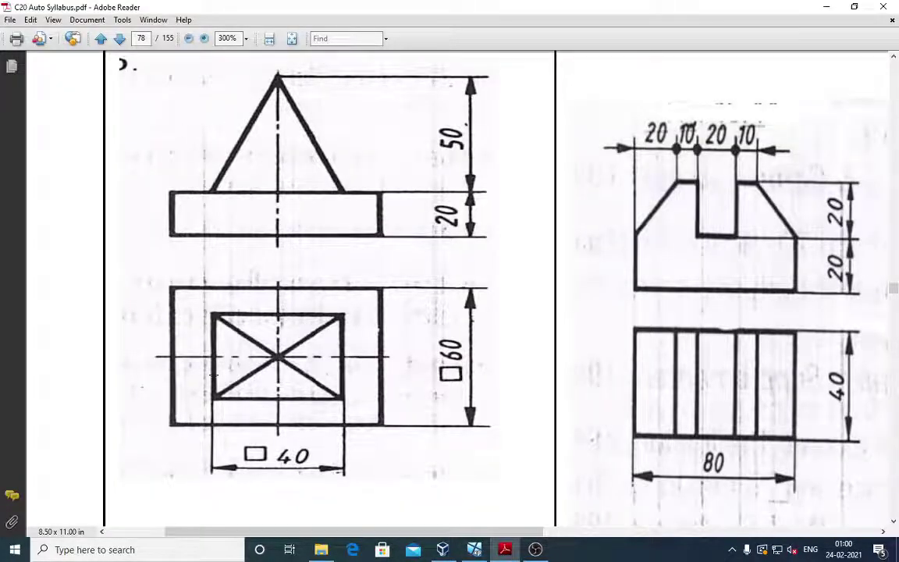
scroll(386, 308, "down", 3)
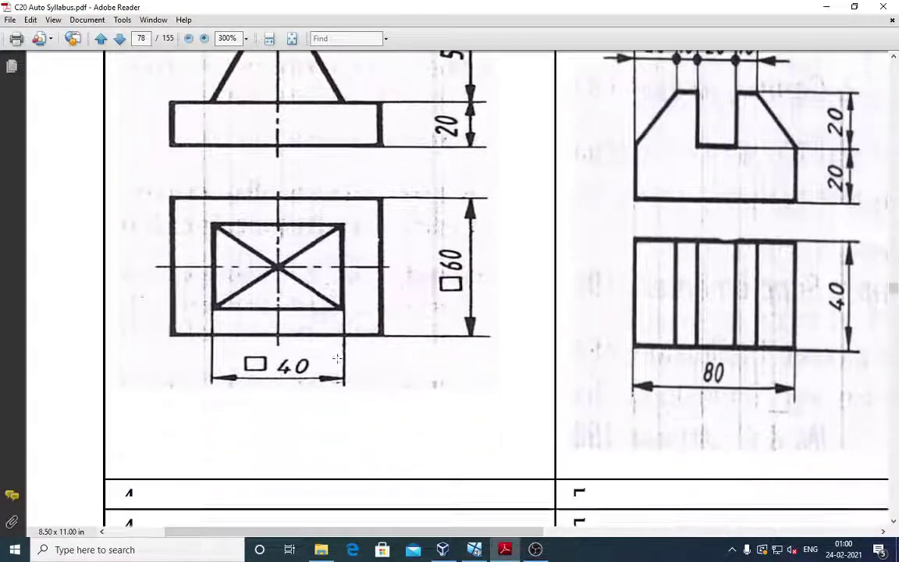
scroll(386, 367, "up", 1)
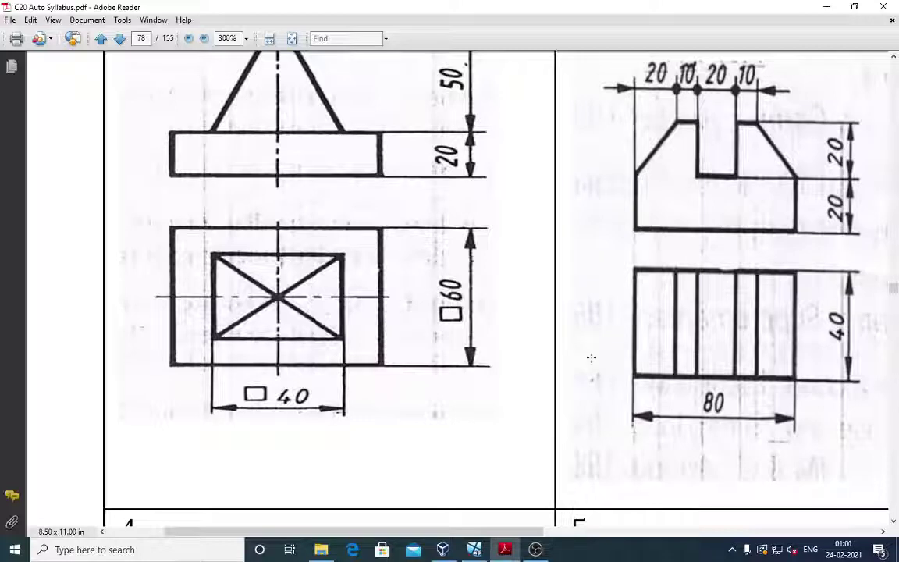
left_click(474, 549)
mouse_move(654, 316)
middle_mouse_down()
mouse_move(674, 352)
mouse_move(432, 361)
middle_mouse_up()
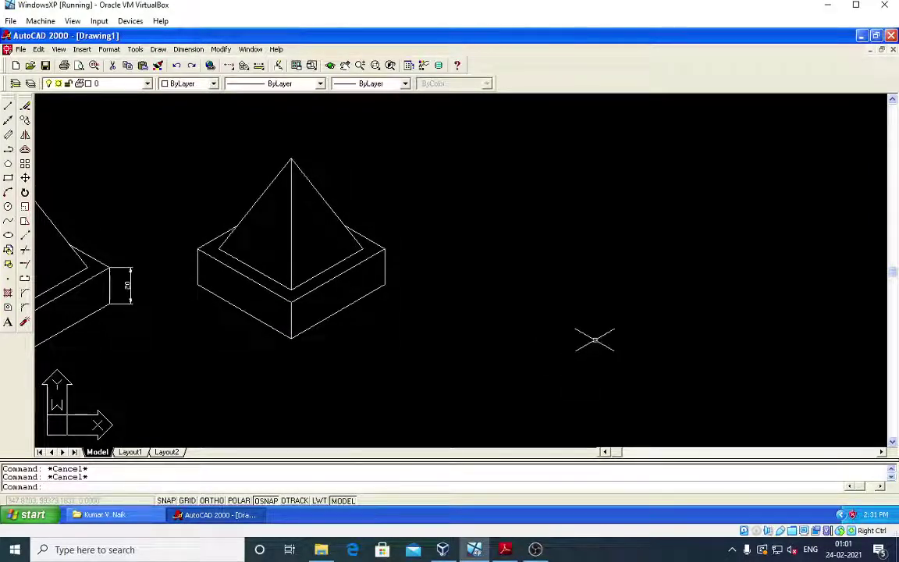
scroll(85, 315, "down", 3)
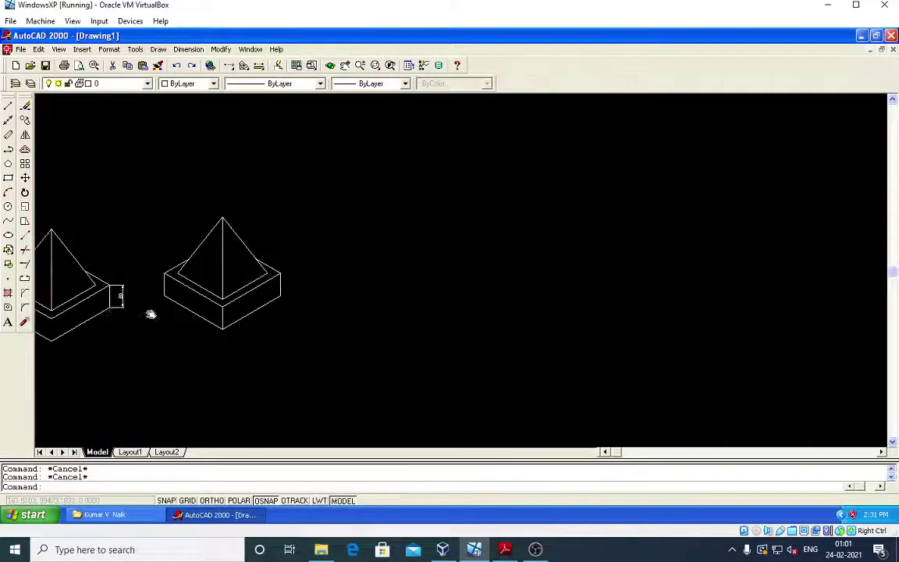
- Check the finished pyramid views against figures 1 and 2 on page 78 of the syllabus PDF in Adobe Reader and return to AutoCAD
middle_click_drag(85, 315, 289, 274)
scroll(205, 287, "up", 2)
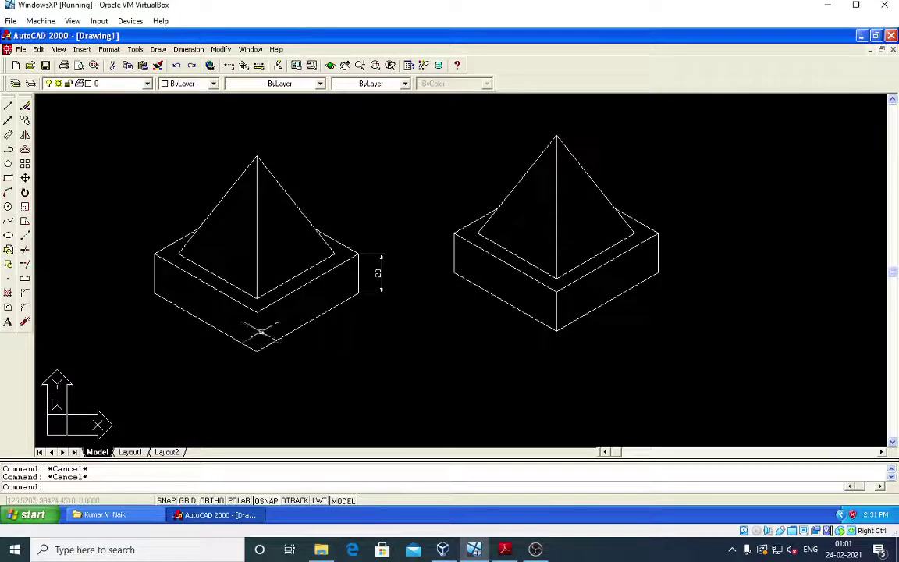
scroll(582, 261, "up", 1)
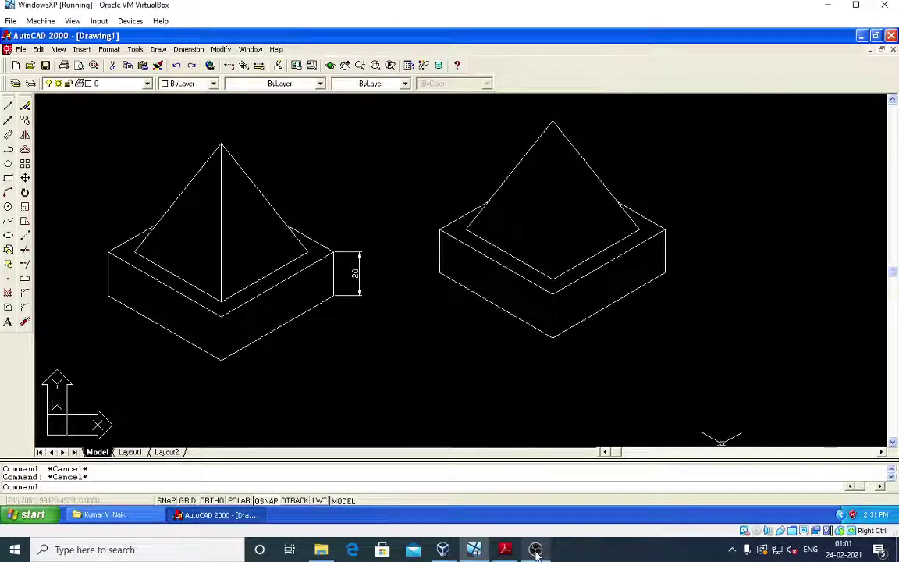
left_click(528, 488)
scroll(400, 213, "up", 8)
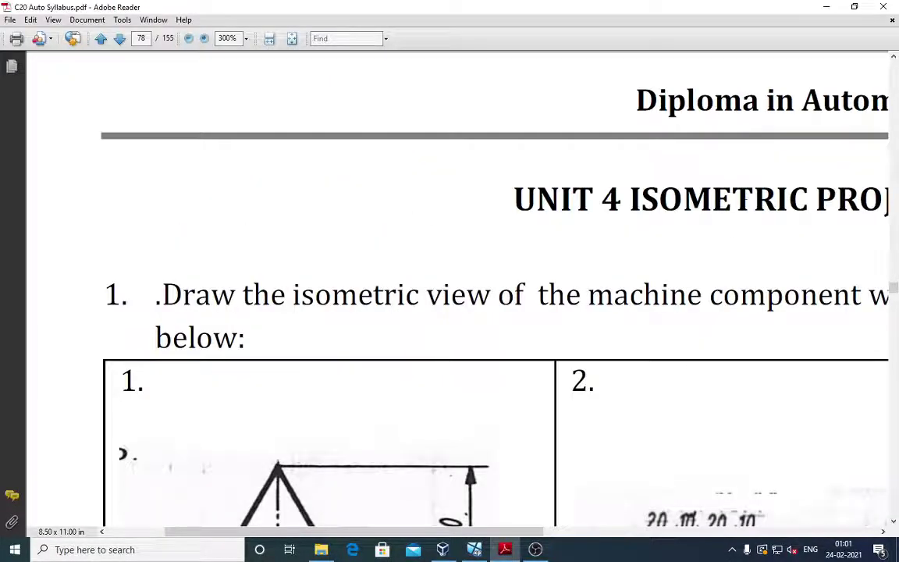
scroll(479, 423, "down", 4)
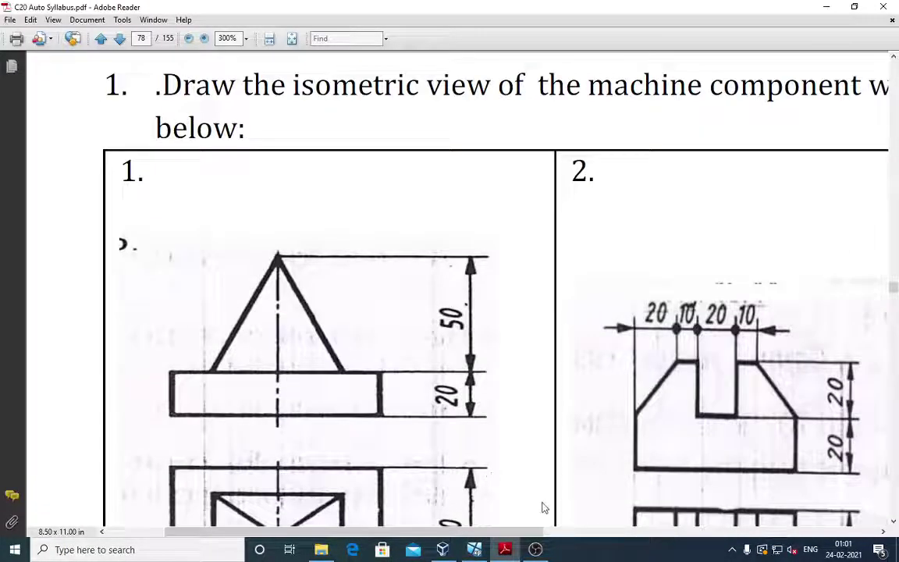
left_click(535, 549)
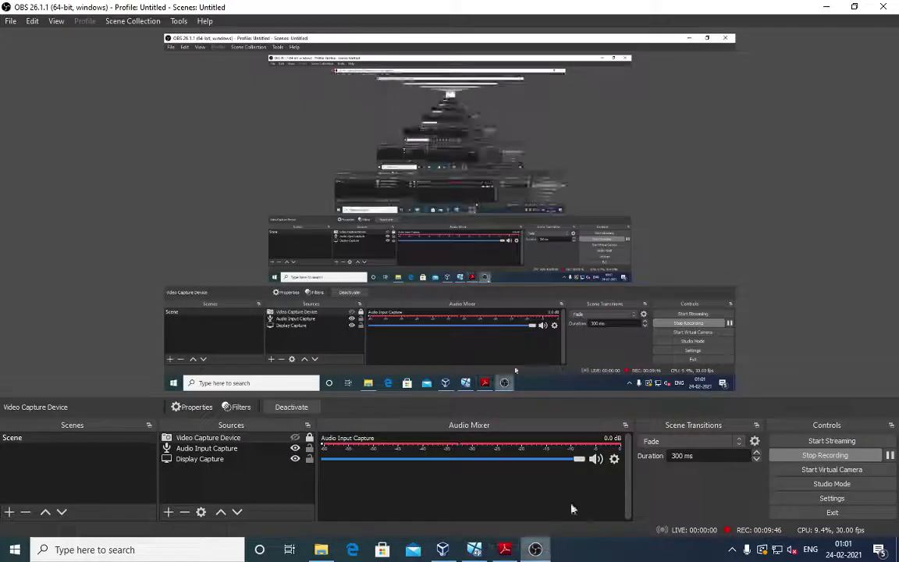
left_click(474, 549)
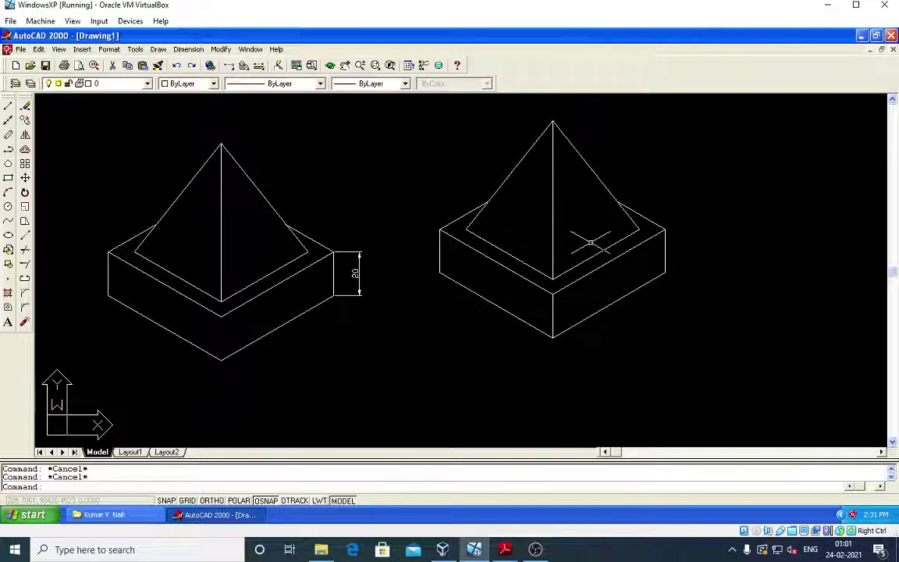
- Add a quick dimension to the vertical left edge of the right-hand base block, placed just outside the block
left_click(189, 50)
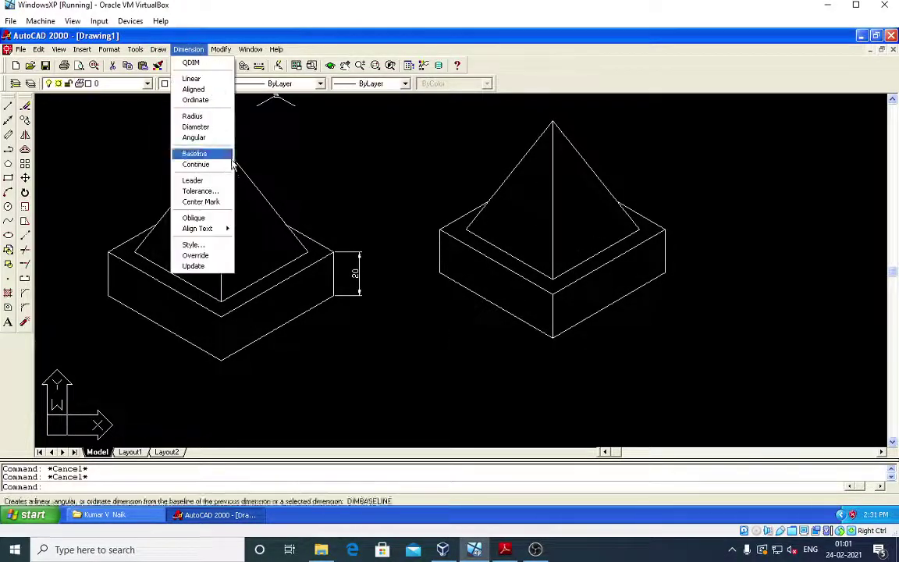
left_click(191, 63)
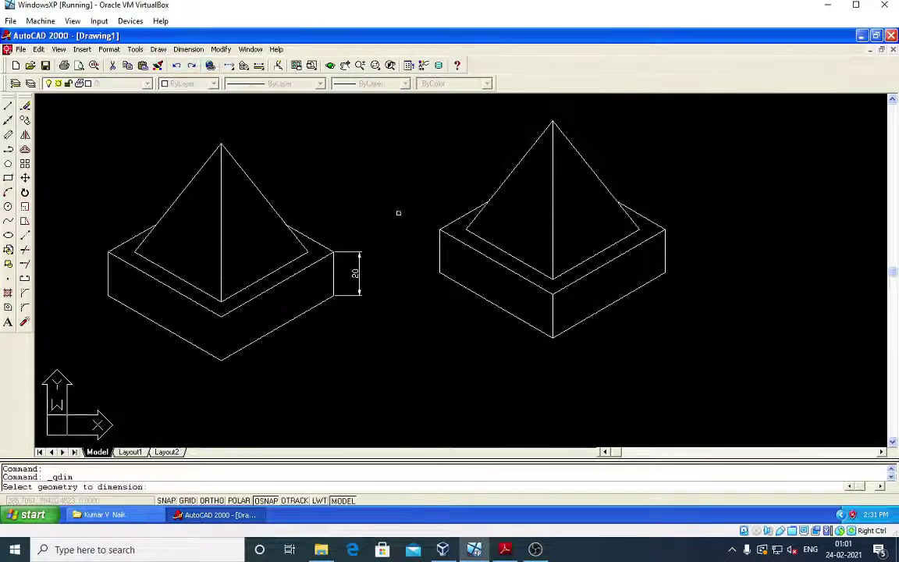
left_click(438, 252)
left_click(429, 244)
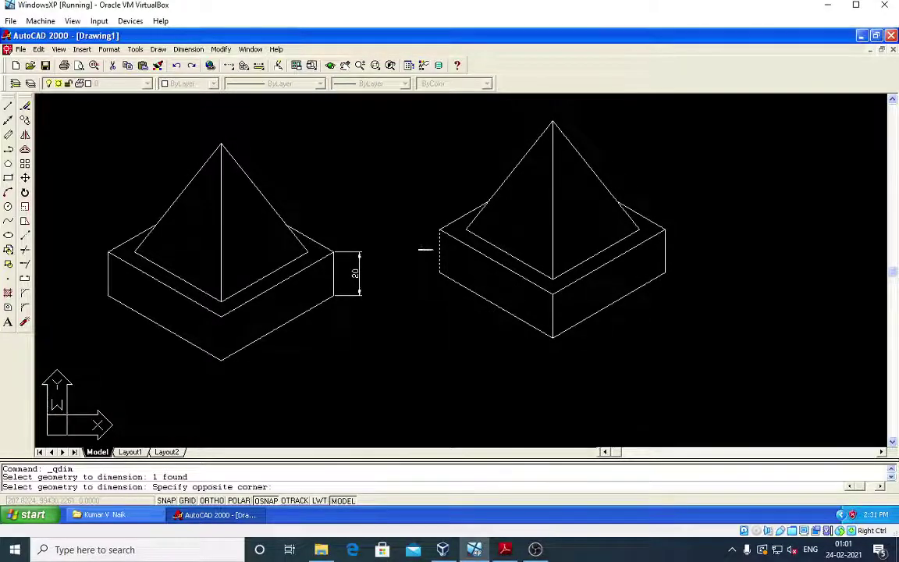
left_click(405, 251)
key("Return")
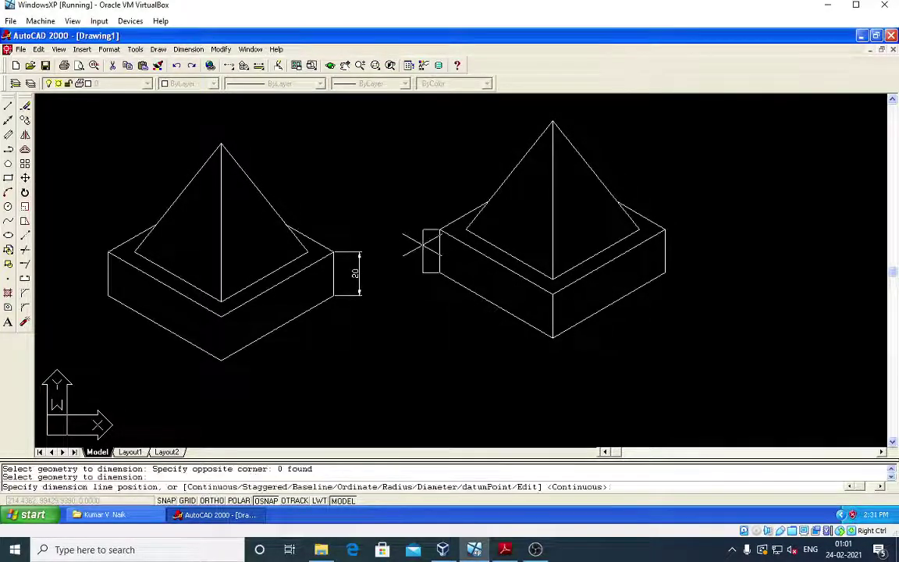
left_click(422, 248)
- Try a quick dimension on the pyramid's front edge, placed beyond the block's right corner, and erase it
key("Return")
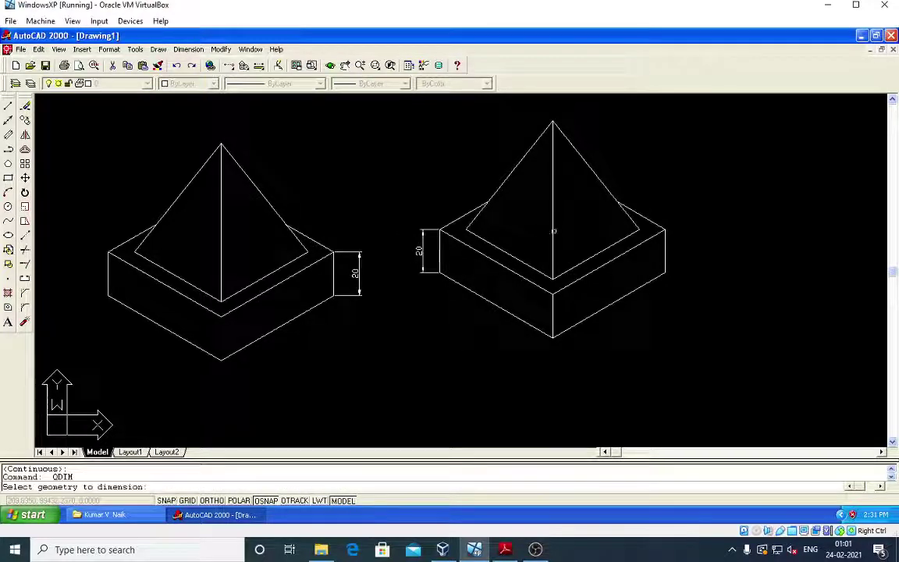
left_click(553, 229)
key("Return")
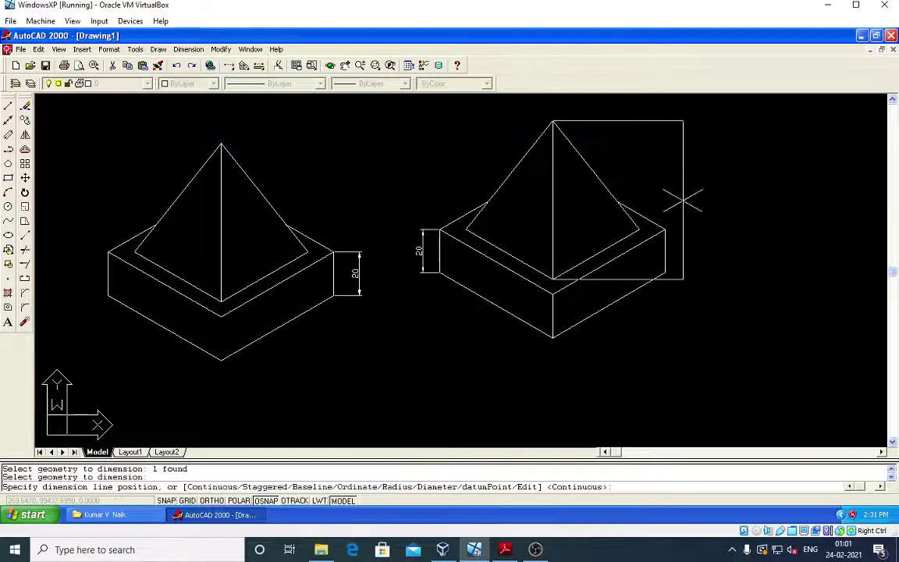
left_click(699, 199)
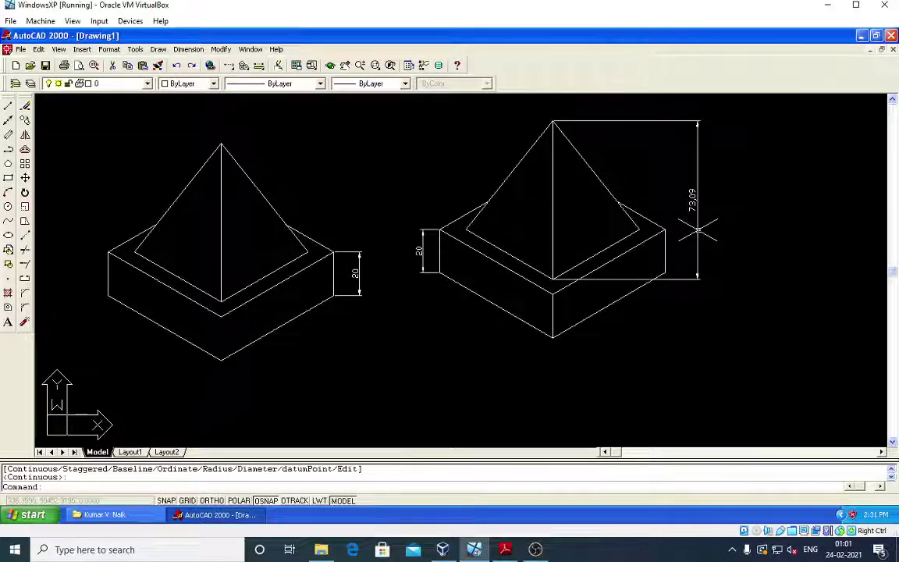
scroll(699, 226, "up", 2)
key("Escape")
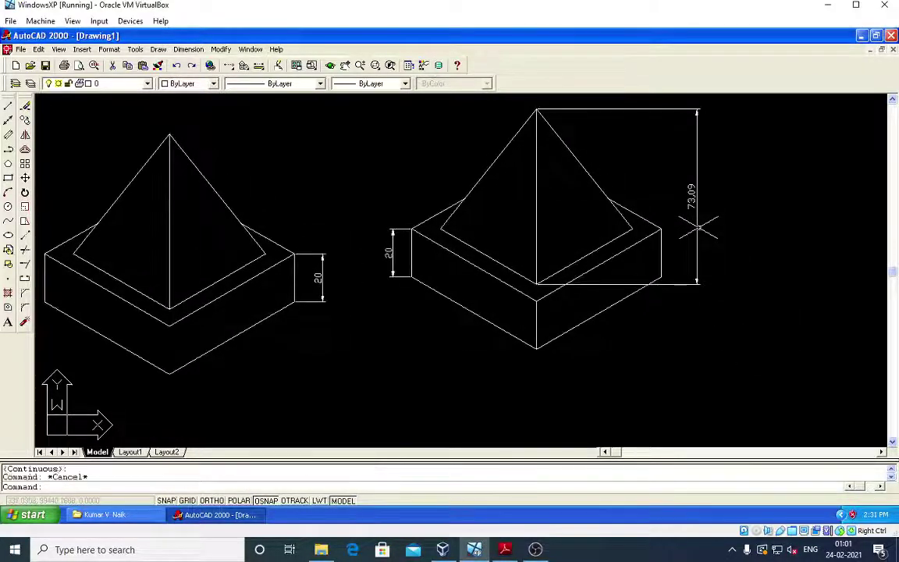
left_click(704, 177)
left_click(689, 195)
key("Delete")
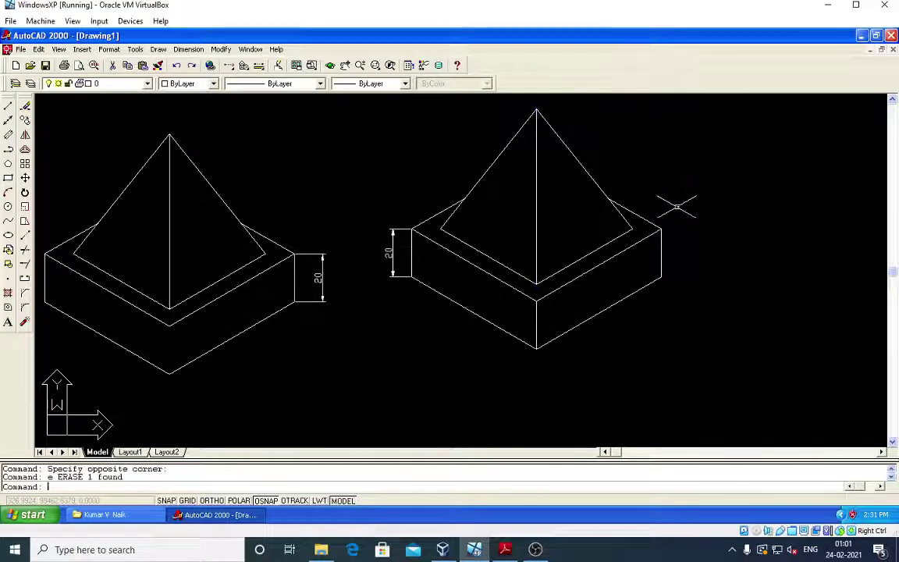
key("Escape")
key("Escape")
- With Ortho on and the right isoplane active, draw an extension line about 13 units straight down from the block's lower front corner
scroll(572, 411, "up", 4)
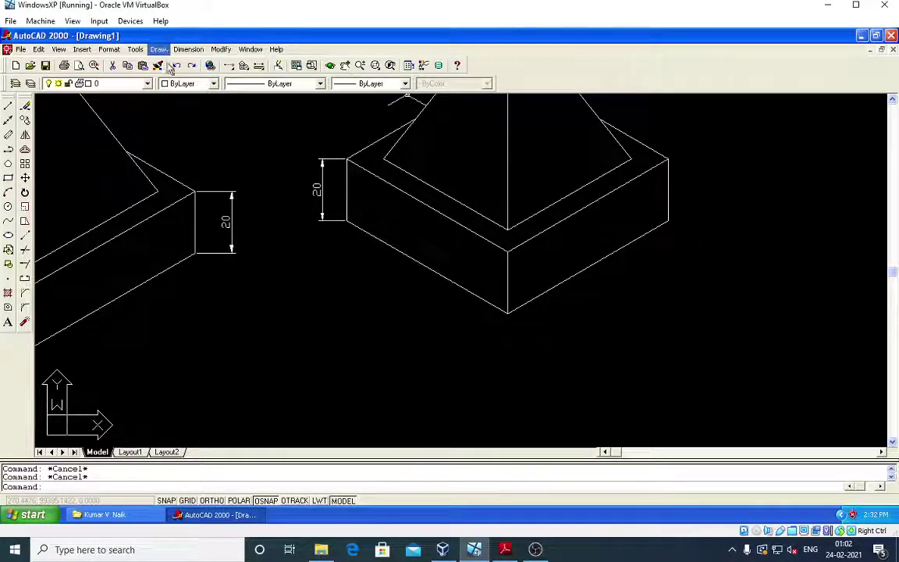
type("l")
key("Return")
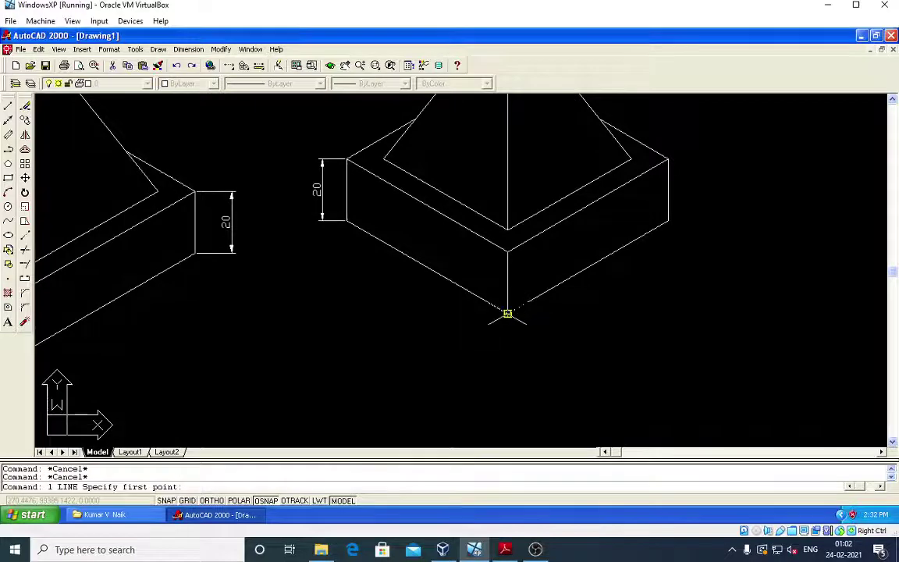
left_click(508, 312)
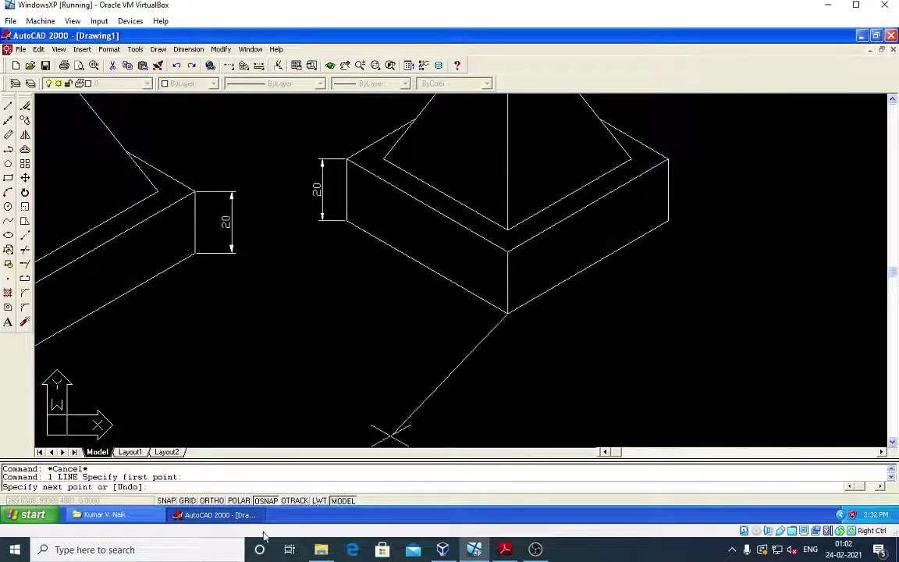
key("F8")
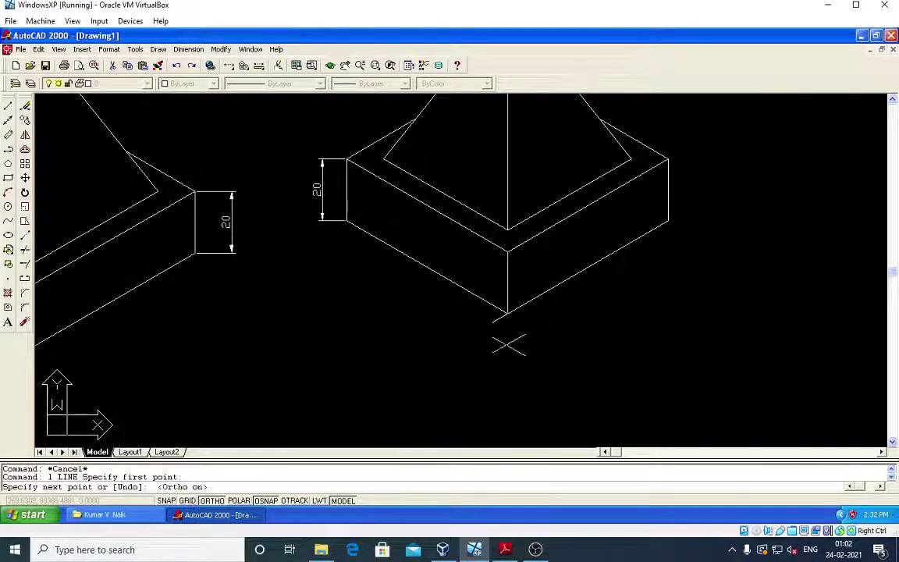
key("F5")
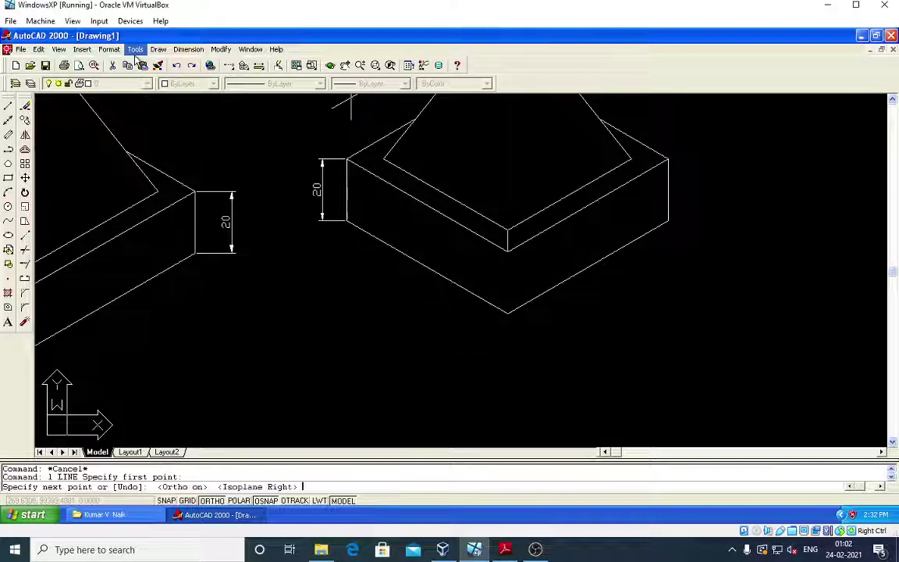
left_click(502, 351)
key("Return")
- Draw a short vertical extension line down from the block's lower right corner
key("Return")
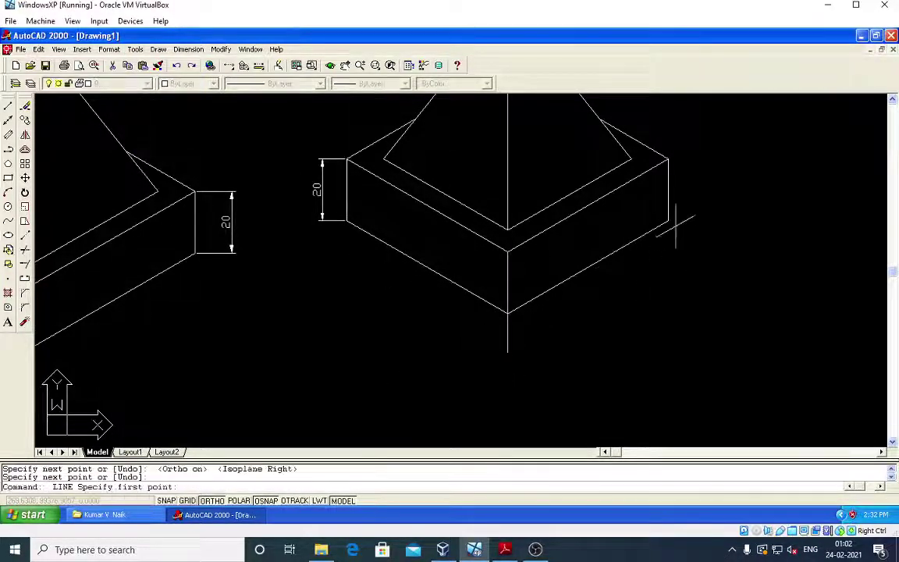
left_click(668, 222)
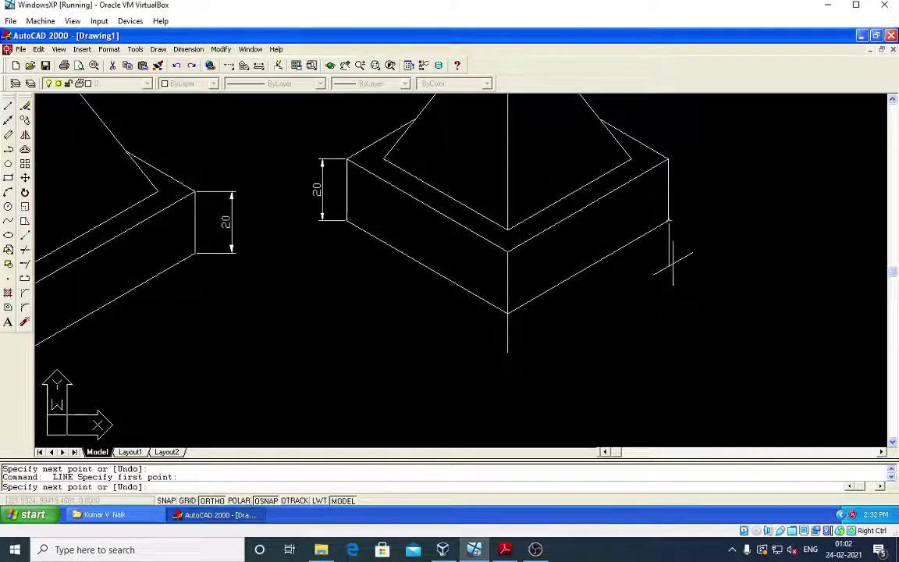
left_click(673, 265)
key("Return")
- Draw a dimension line parallel to the block's lower right edge, from the front extension line's midpoint to the right extension line
key("Return")
left_click(506, 331)
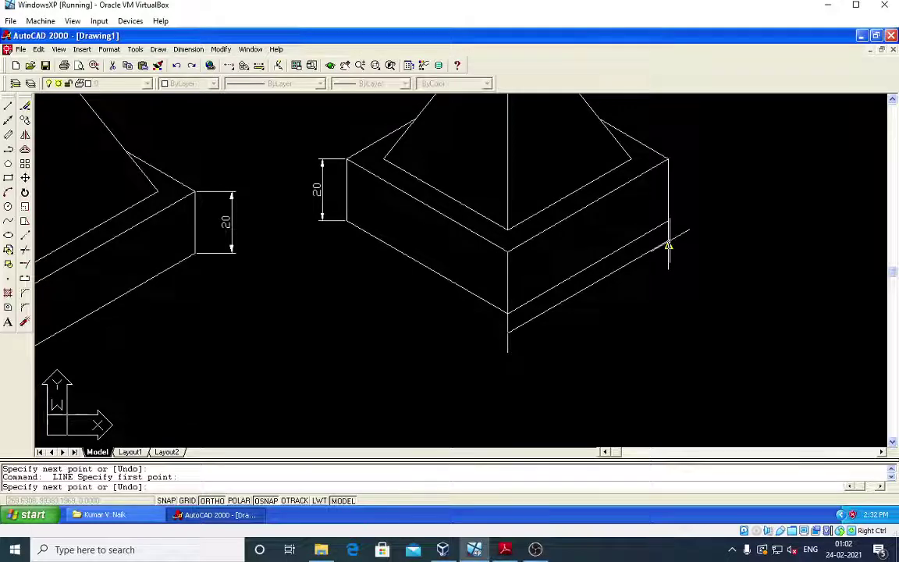
scroll(668, 248, "up", 4)
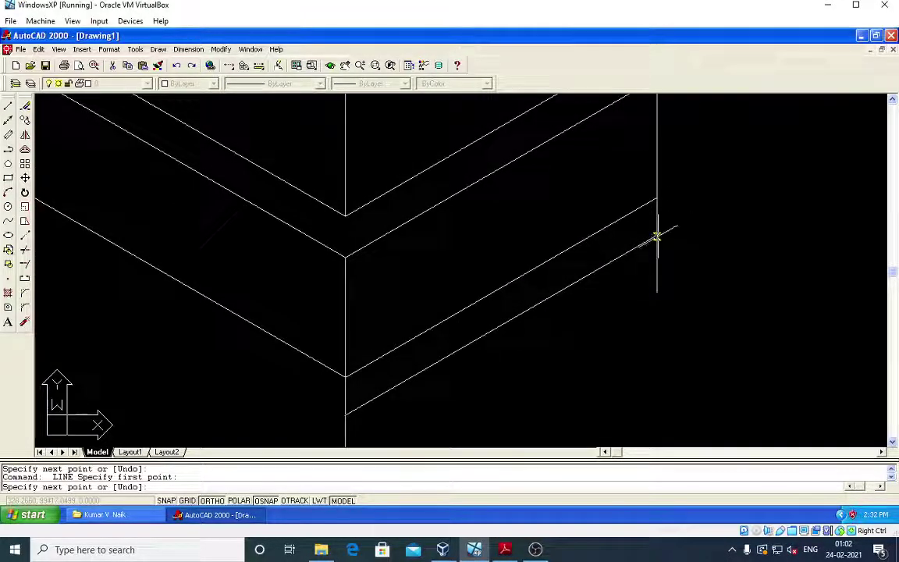
left_click(657, 235)
key("Return")
key("Escape")
key("Escape")
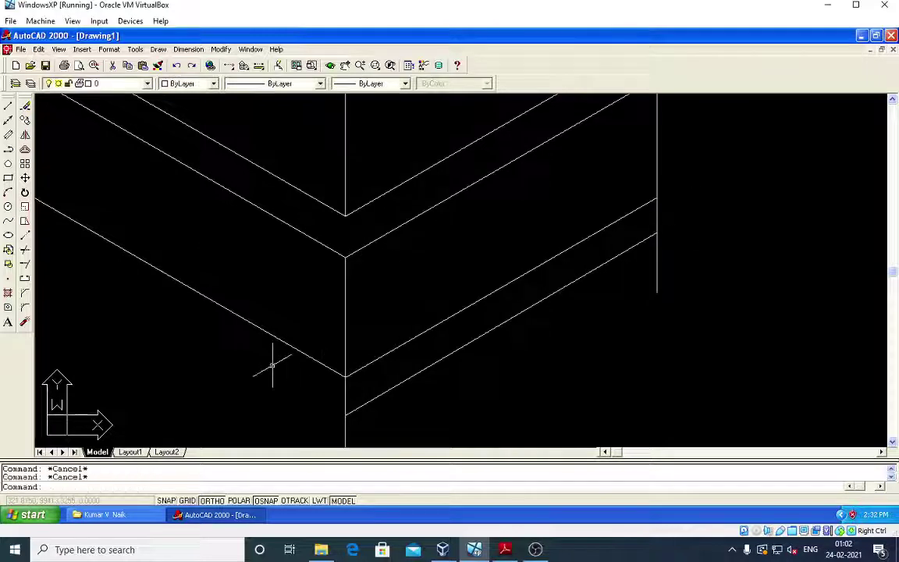
- Try a leader along the dimension line from its end on the front extension line, and undo it
middle_click_drag(437, 361, 428, 113)
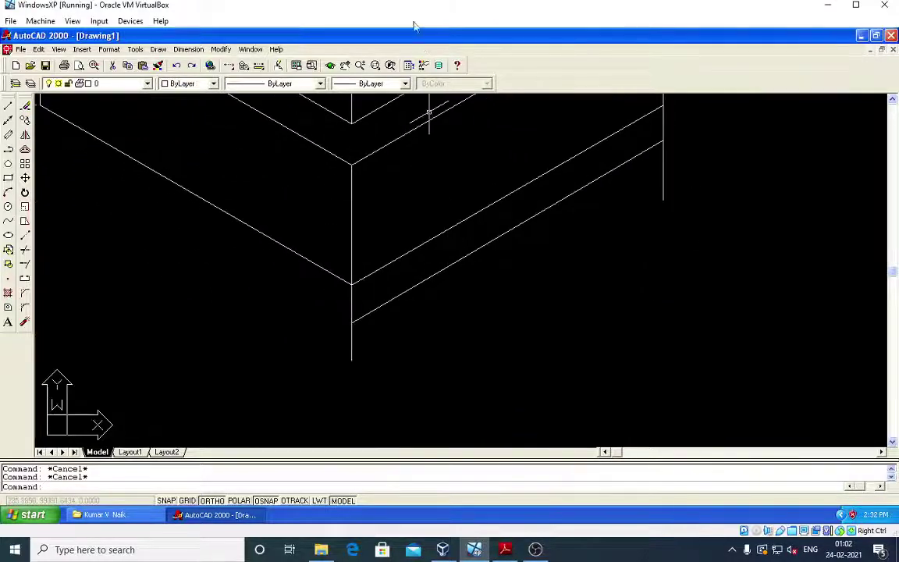
left_click(191, 50)
left_click(201, 179)
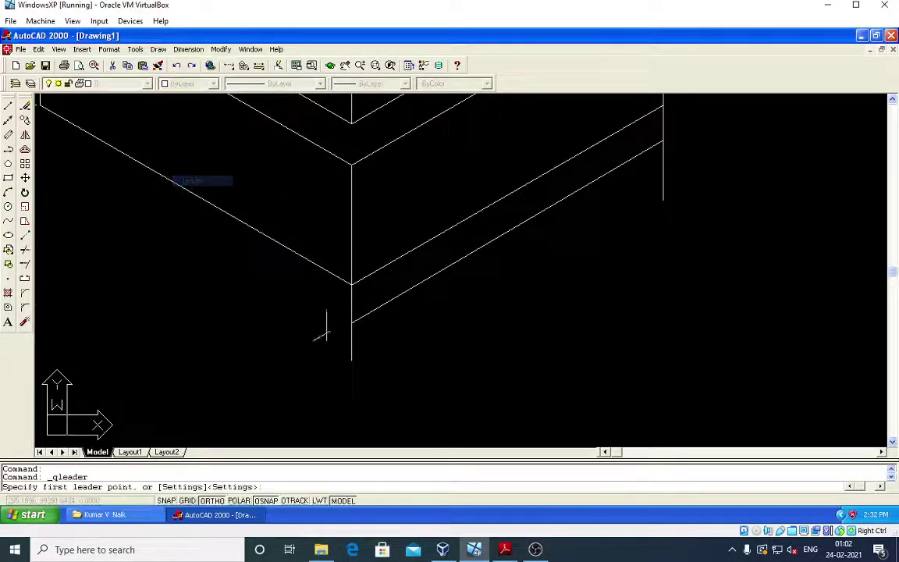
scroll(353, 312, "up", 1)
scroll(355, 315, "up", 1)
left_click(337, 336)
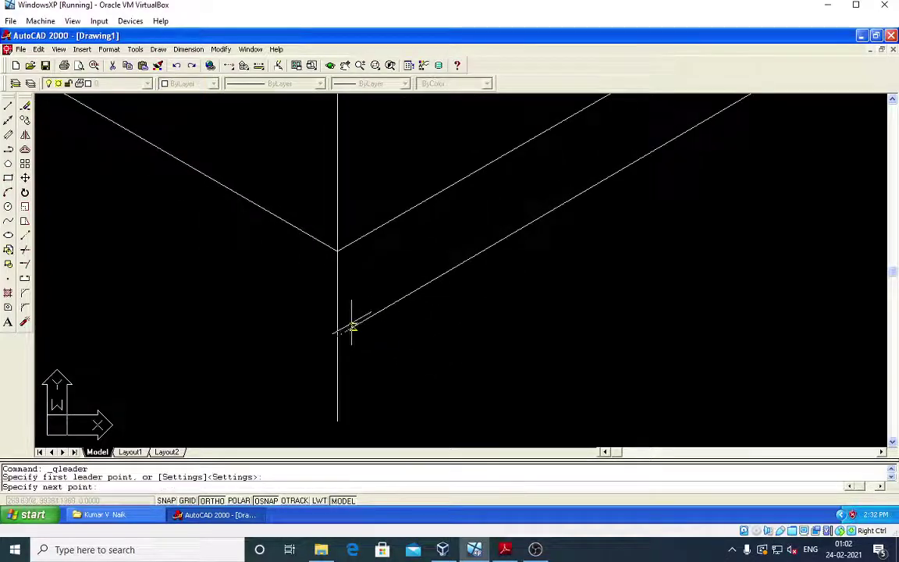
left_click(514, 235)
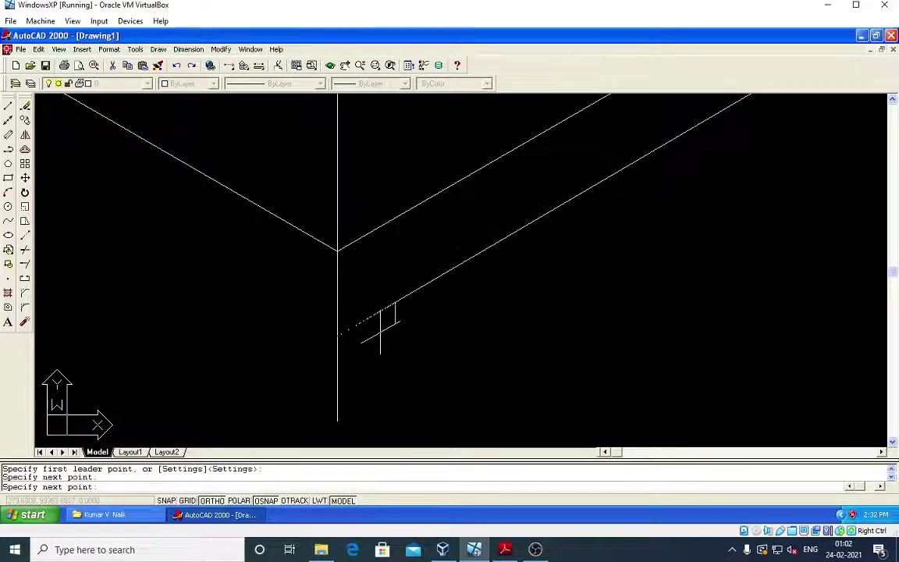
key("Return")
scroll(327, 344, "up", 1)
key("Escape")
key("Escape")
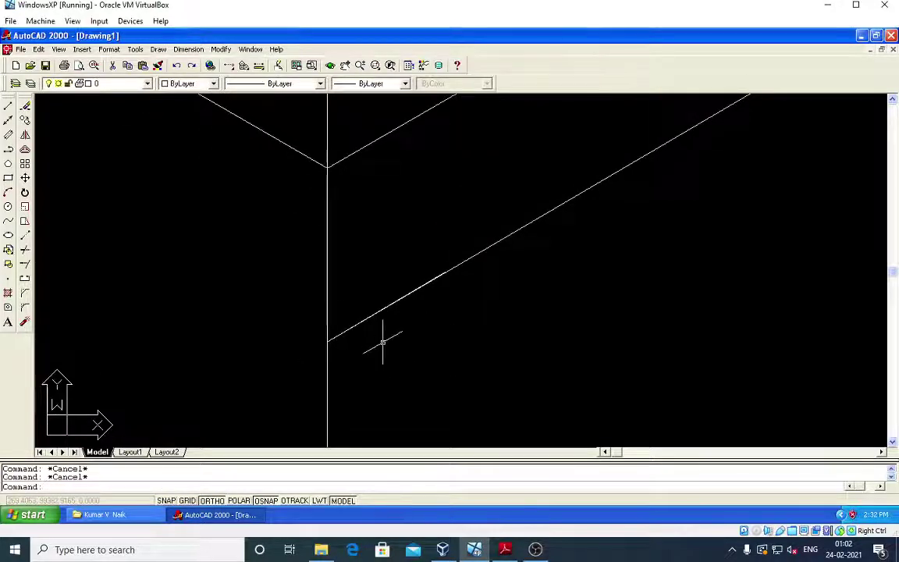
key("ctrl+z")
- Try a short test leader in the empty area below the dimension line and remove it
left_click(188, 49)
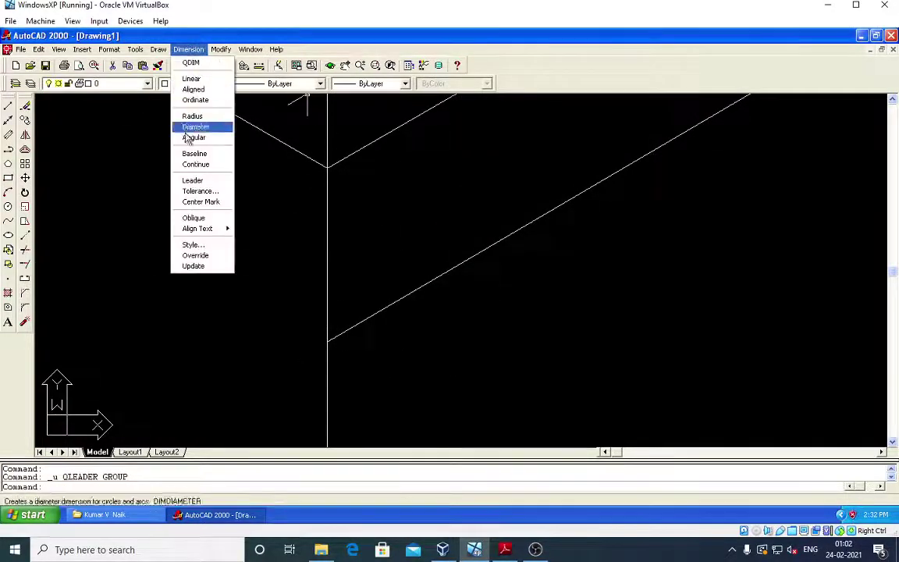
left_click(193, 179)
left_click(418, 360)
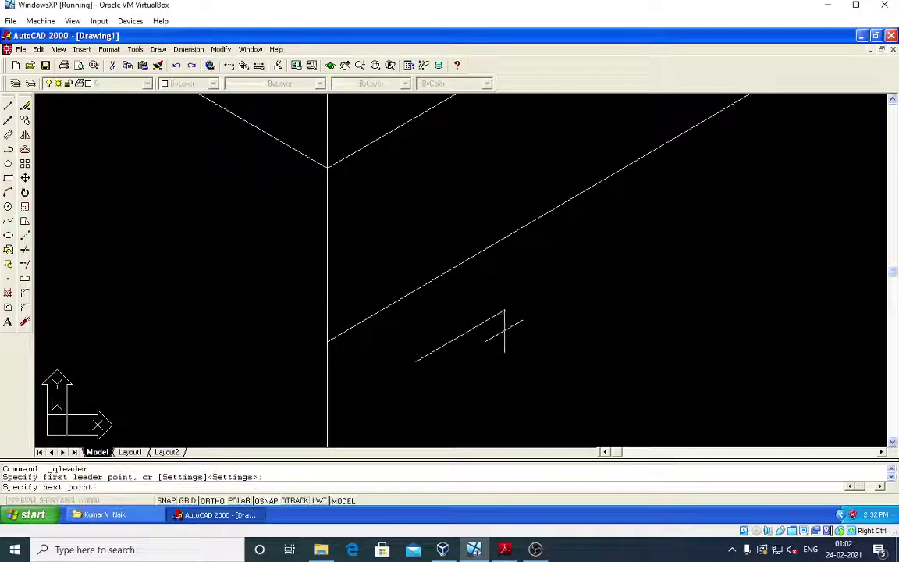
left_click(496, 316)
key("Escape")
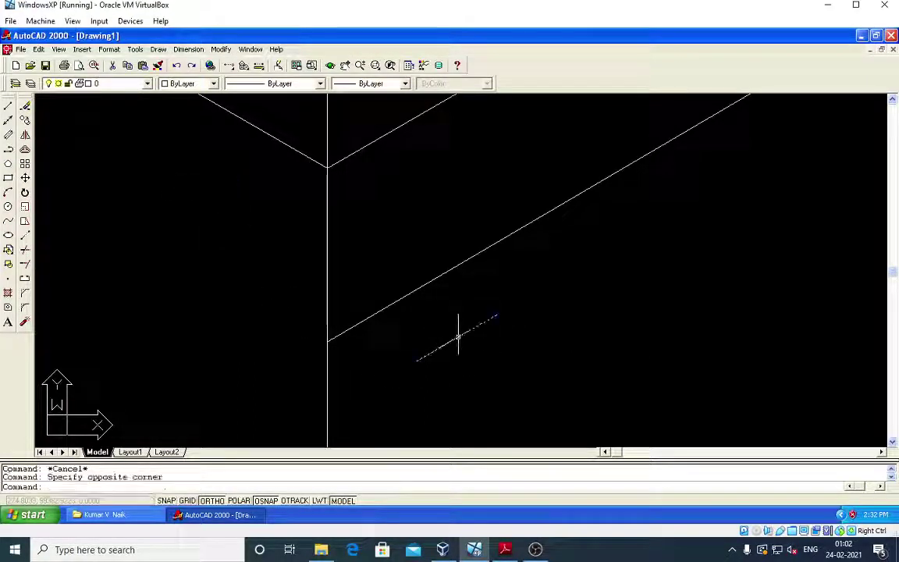
key("Escape")
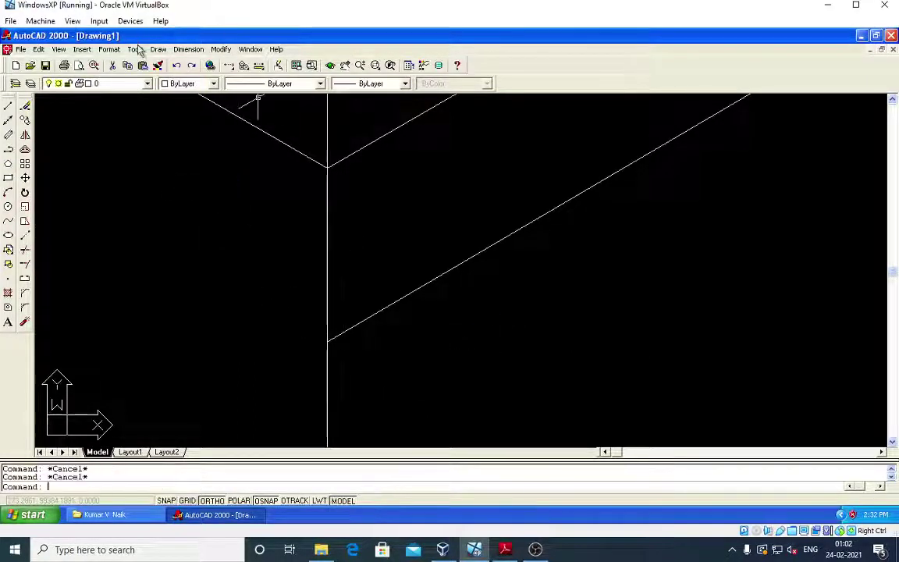
- Add a leader arrowhead at the dimension line's end on the front extension line, running along the dimension line
left_click(188, 49)
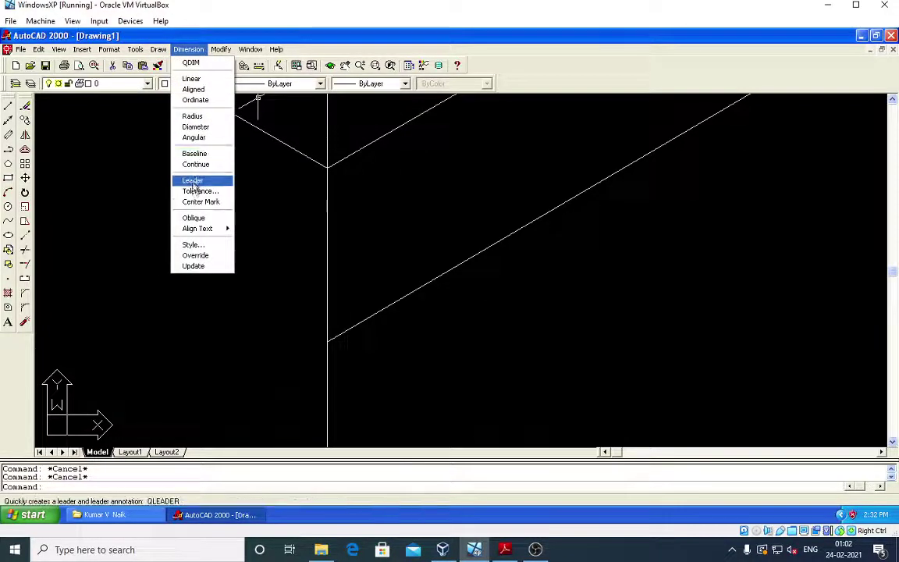
left_click(192, 181)
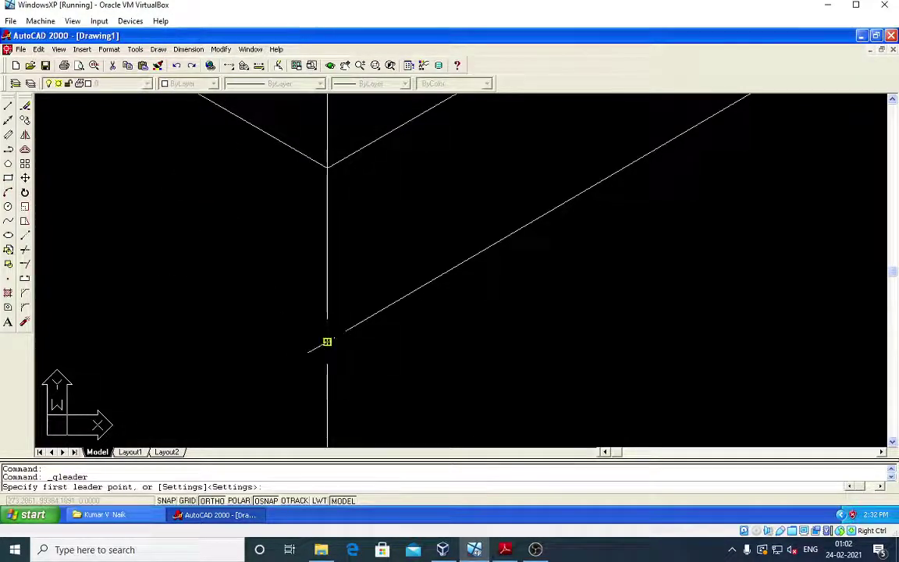
left_click(328, 342)
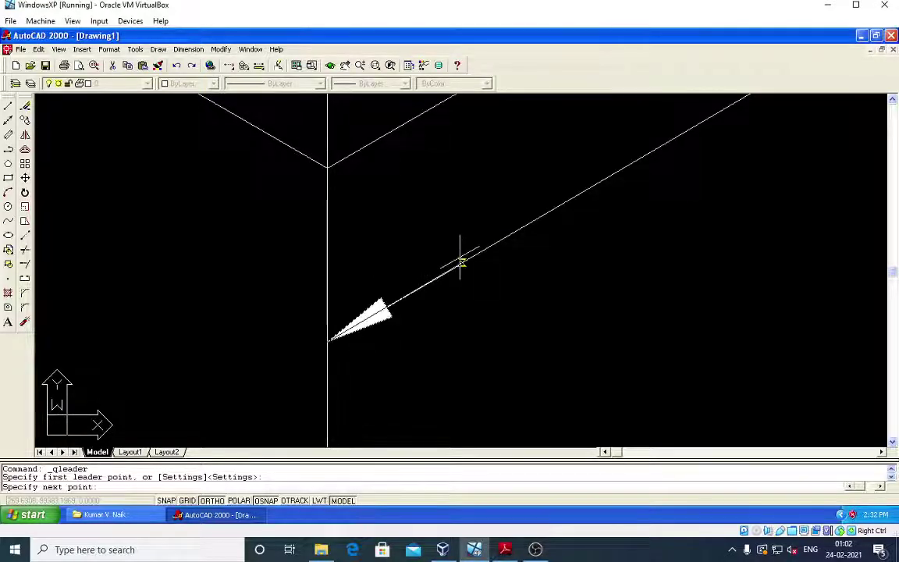
left_click(492, 245)
key("Return")
scroll(616, 281, "down", 4)
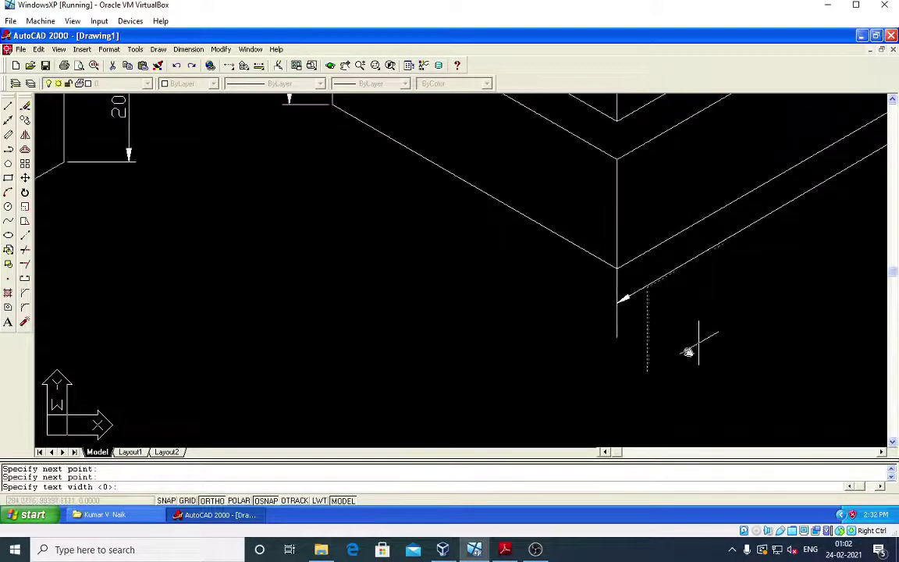
middle_click_drag(688, 352, 488, 421)
- Add a matching leader arrowhead at the dimension line's end on the right extension line, without annotation text
left_click(188, 49)
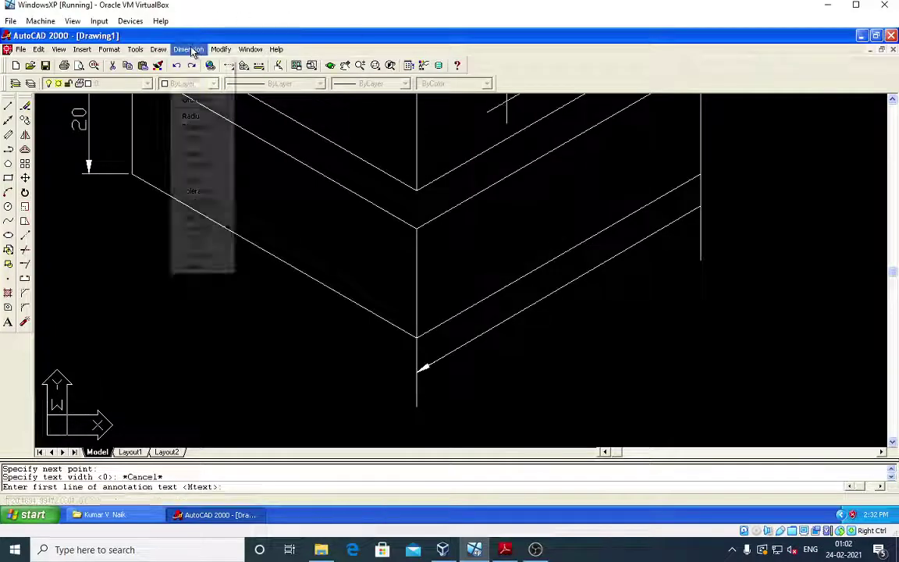
left_click(191, 176)
scroll(718, 234, "up", 3)
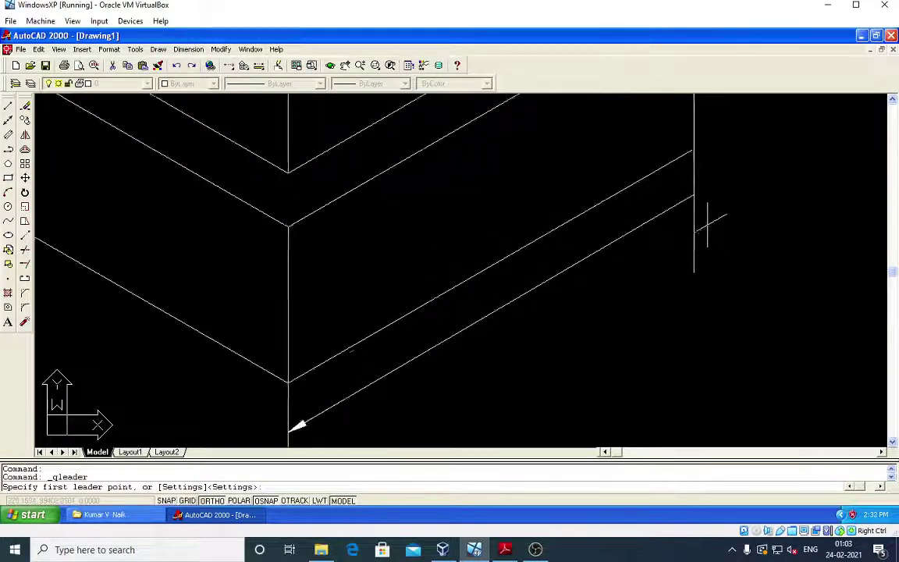
left_click(694, 181)
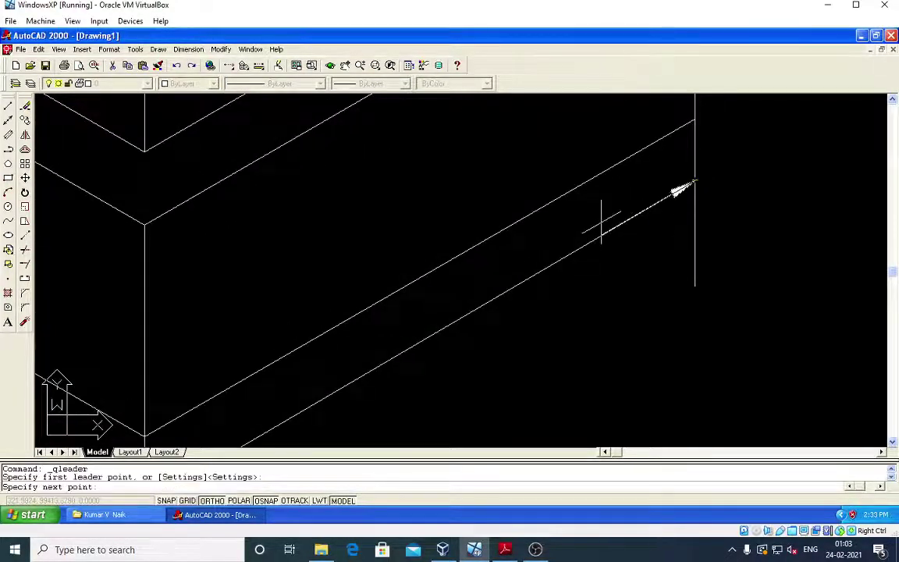
left_click(601, 227)
key("Return")
key("Return")
key("Escape")
scroll(494, 340, "down", 1)
key("Escape")
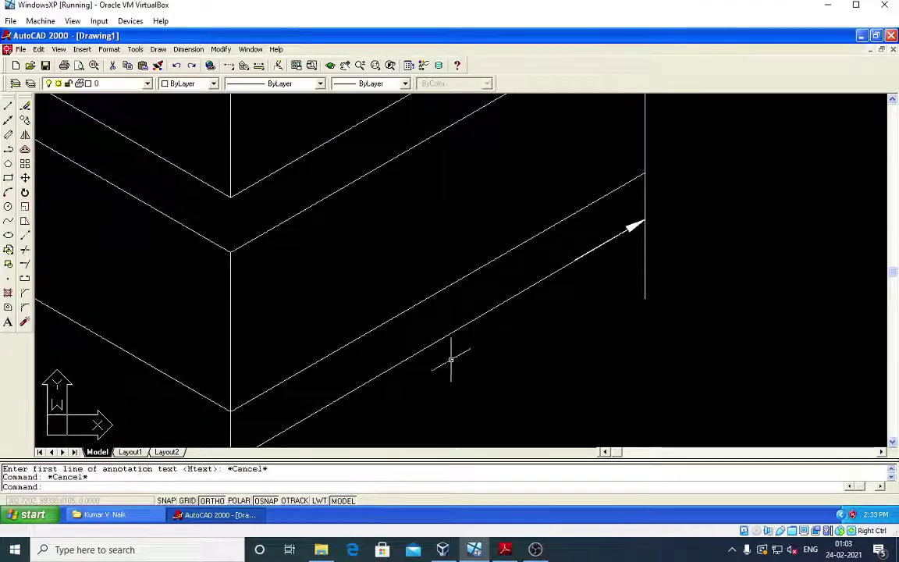
middle_click_drag(451, 362, 444, 257)
key("Escape")
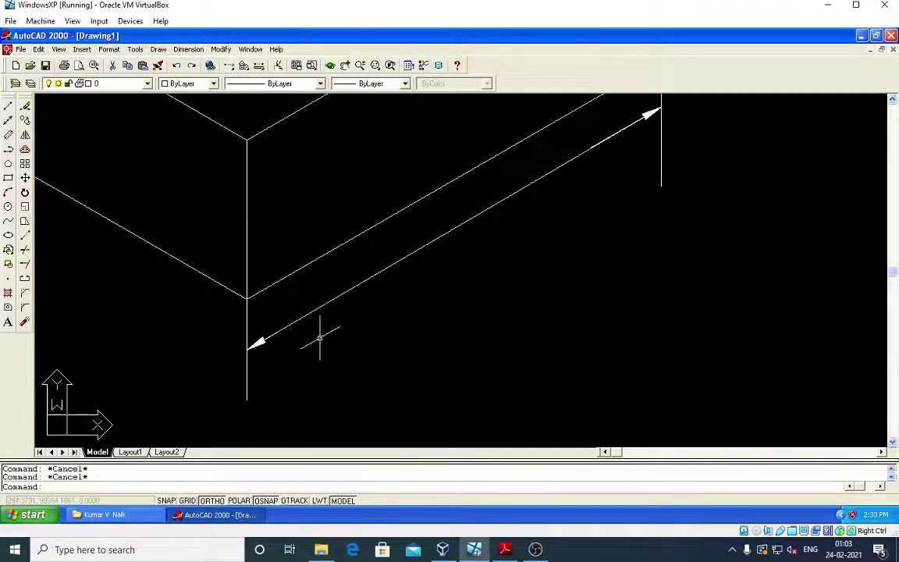
- Start a multiline text box at the middle of the dimension line and open the character map for other symbols
type("t")
key("Return")
left_click(428, 215)
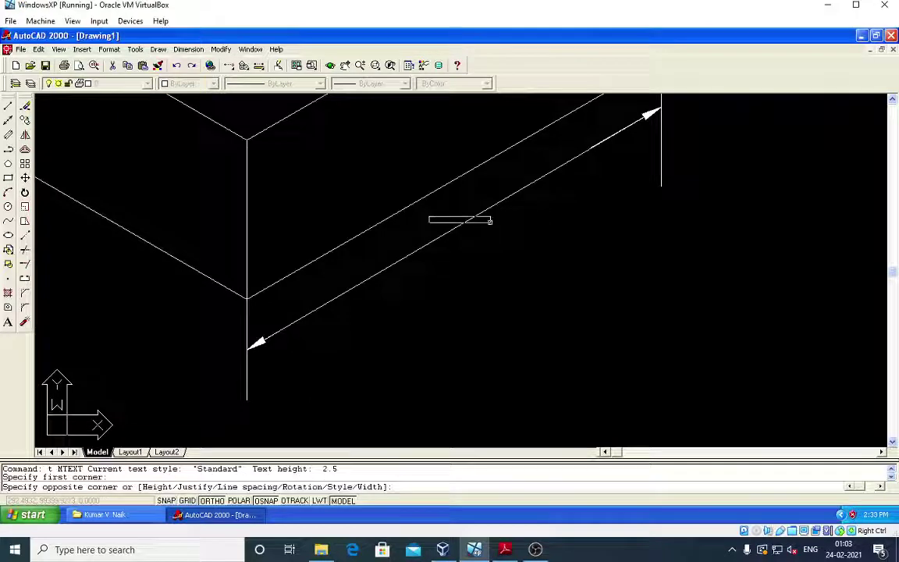
left_click(483, 236)
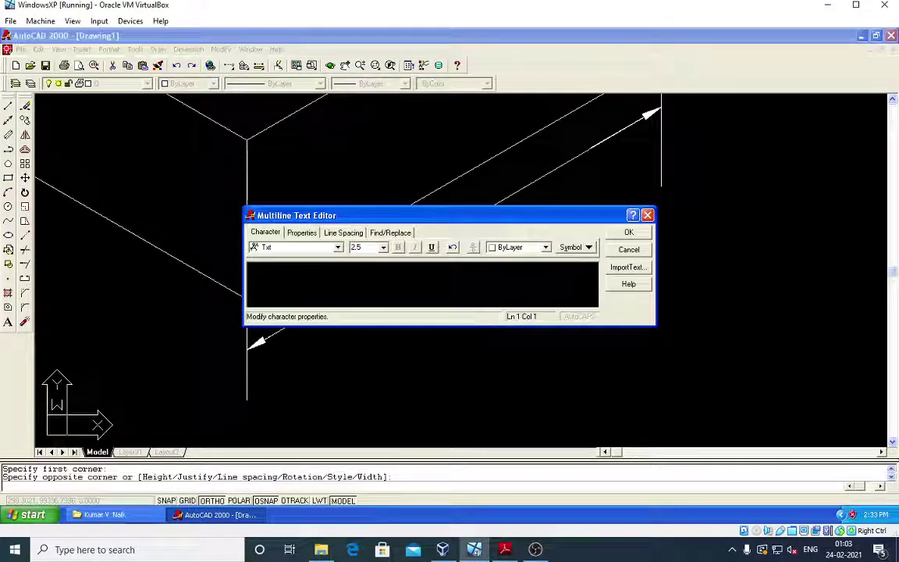
left_click(584, 248)
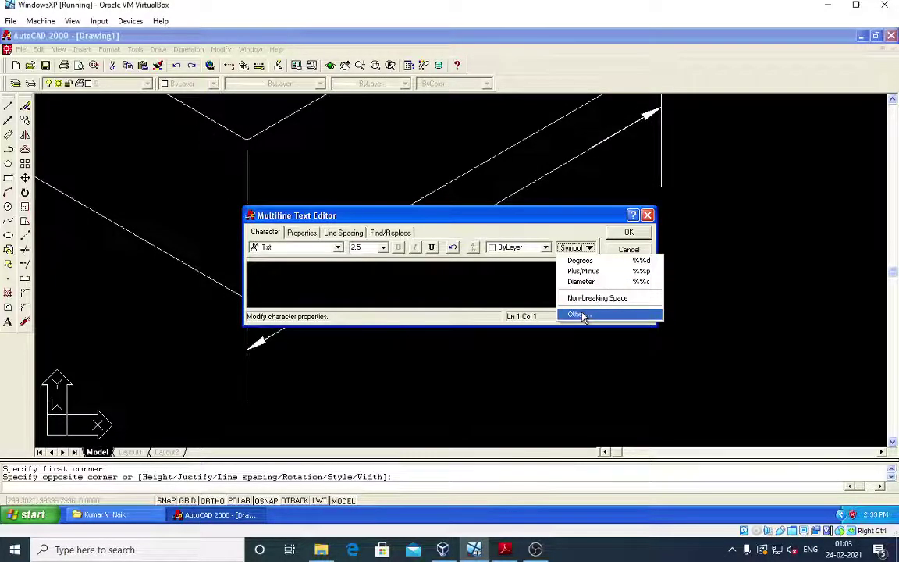
left_click(579, 315)
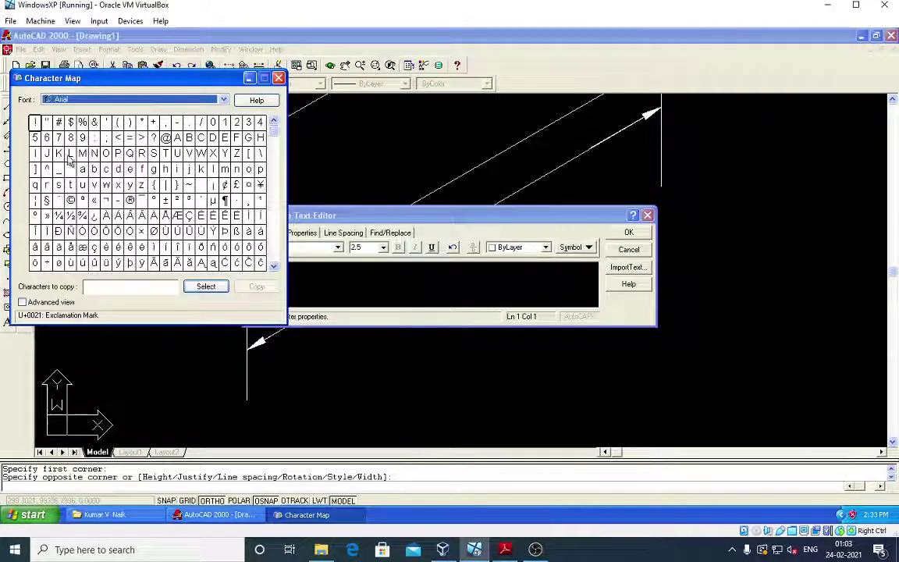
- Copy the White Square character of the Arial font and close the text editor without entering any text
left_click_drag(275, 135, 264, 235)
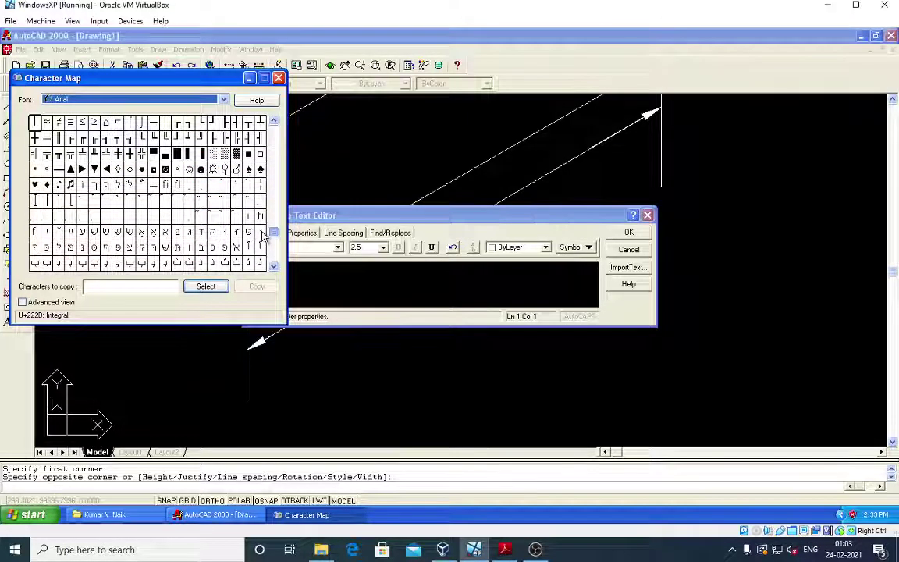
left_click(248, 156)
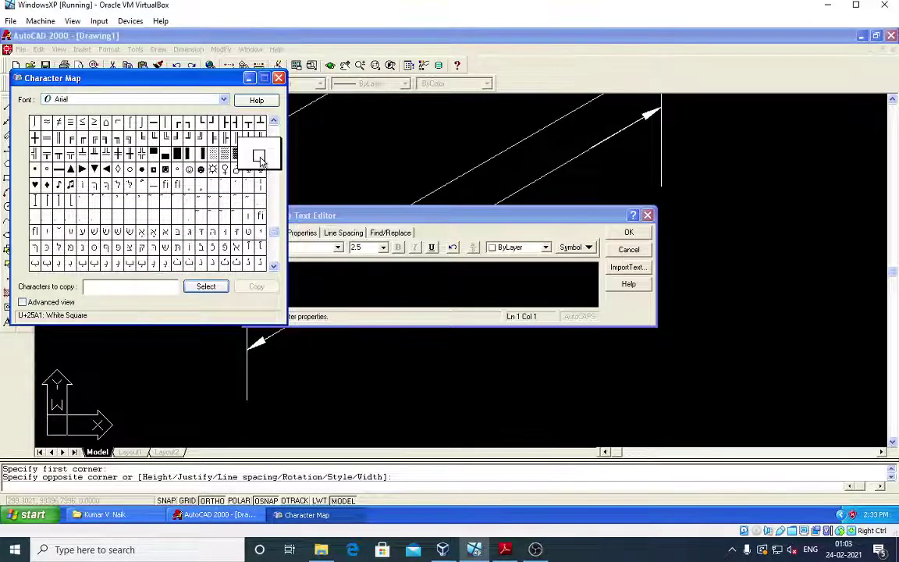
left_click(205, 287)
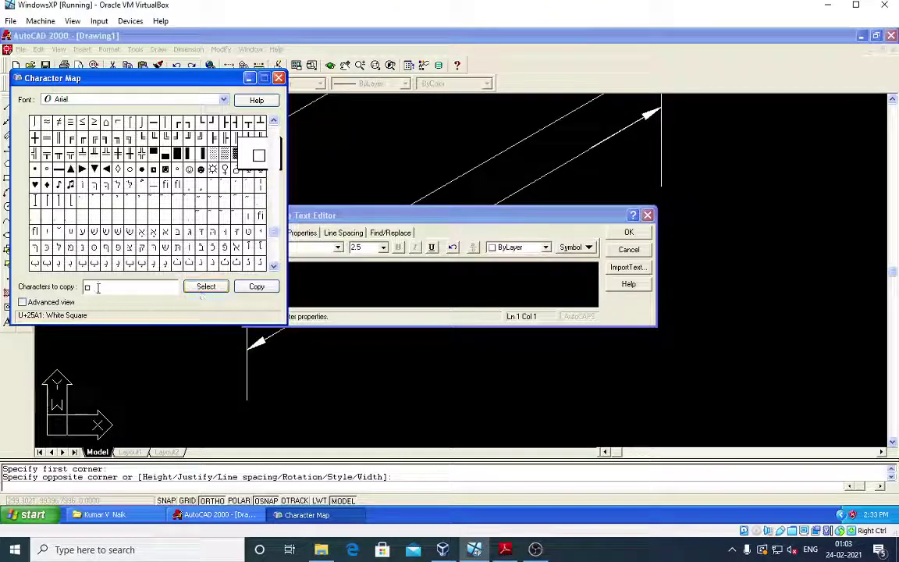
left_click_drag(97, 287, 87, 287)
left_click(256, 286)
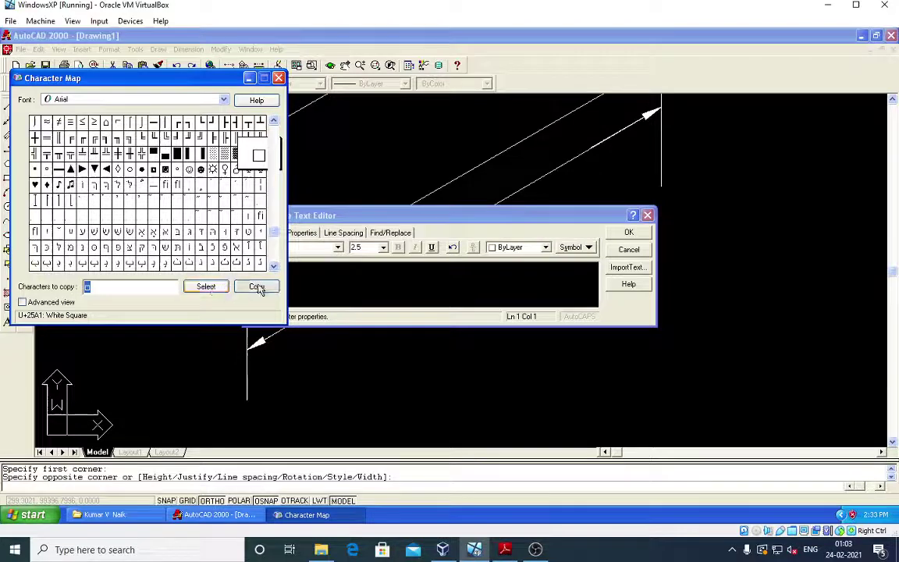
left_click(629, 232)
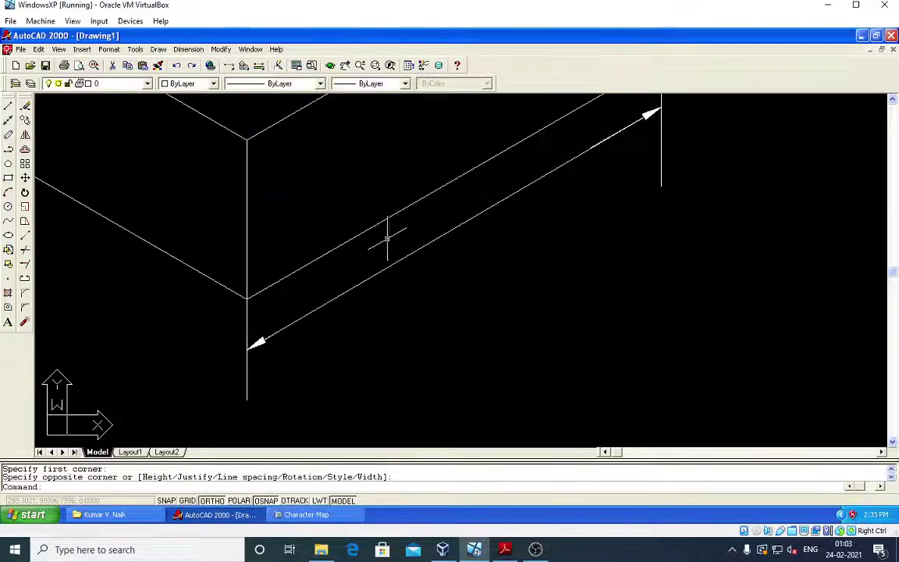
- Try to paste the copied square symbol directly into the drawing
right_click(439, 217)
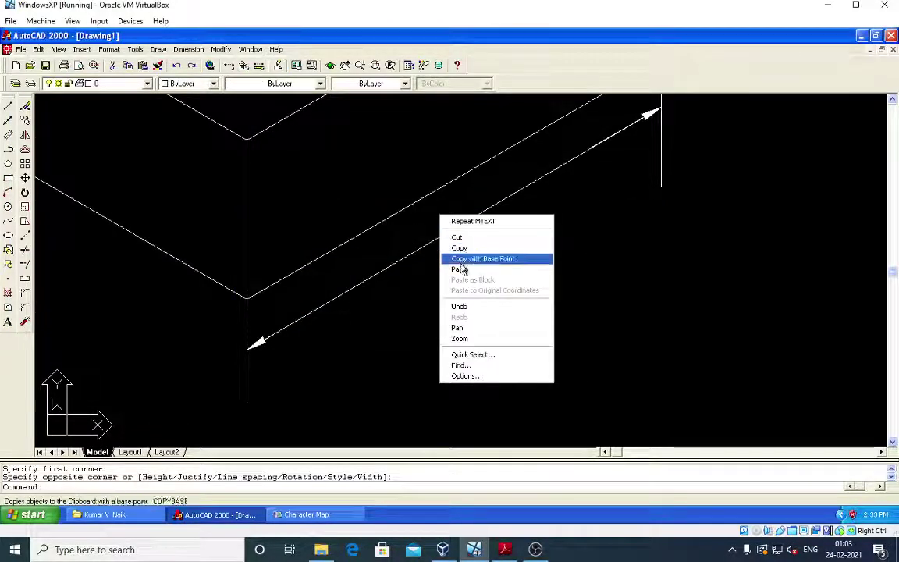
left_click(460, 268)
left_click(450, 225)
right_click(446, 217)
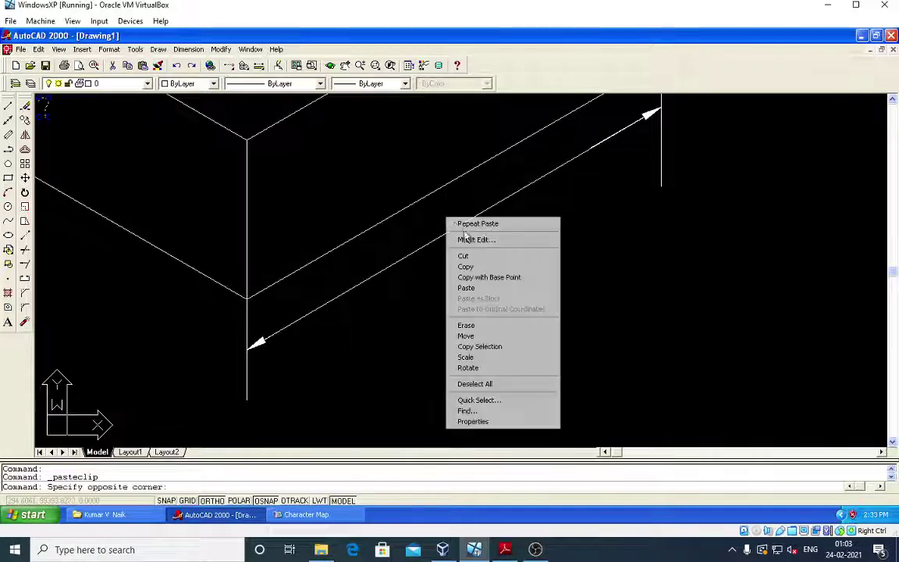
key("Escape")
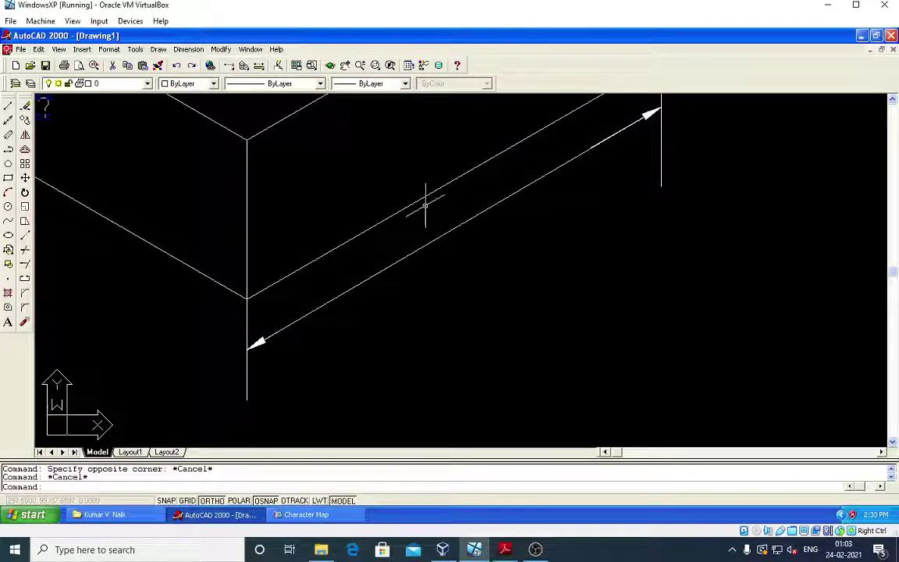
- Start a new multiline text box across the middle of the dimension line and bring up the character map again
type("mt")
key("Return")
left_click(419, 216)
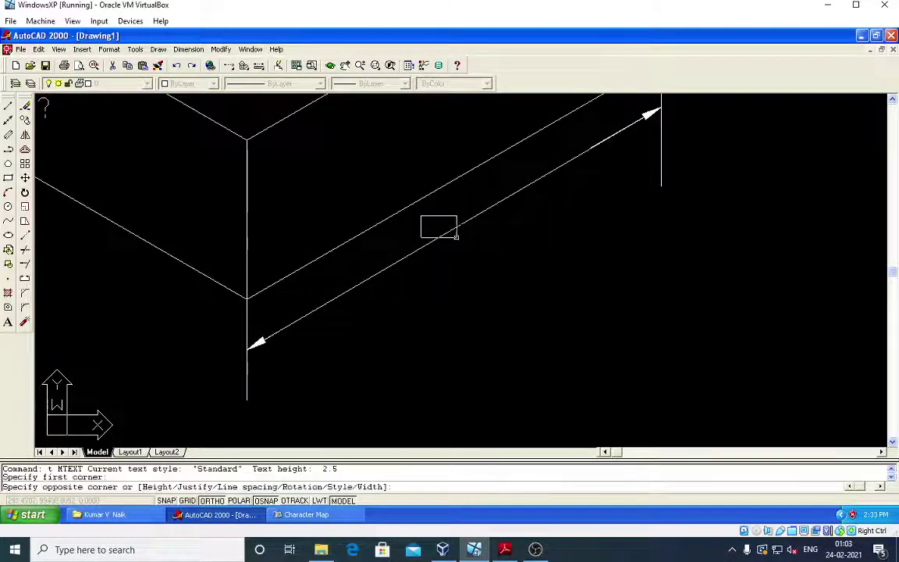
left_click(465, 245)
left_click(576, 247)
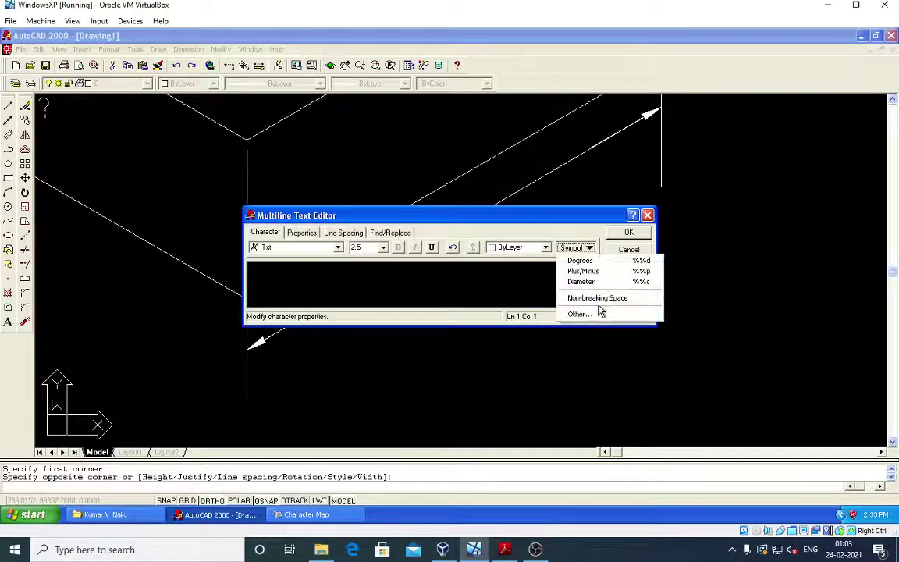
left_click(581, 313)
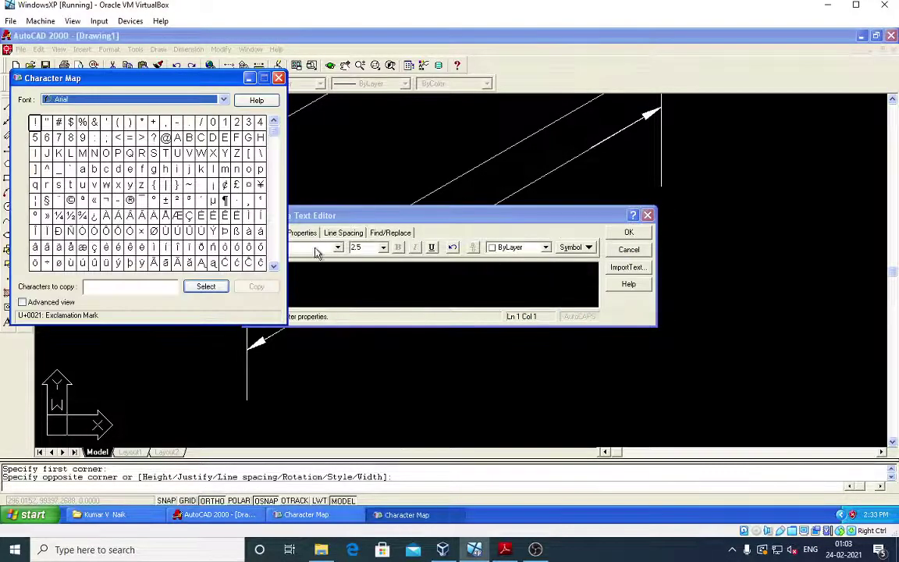
- Copy the White Square character in Arial to the clipboard and close the character map
mouse_move(279, 135)
left_mouse_down()
mouse_move(274, 222)
mouse_move(261, 224)
left_mouse_up()
left_click(260, 219)
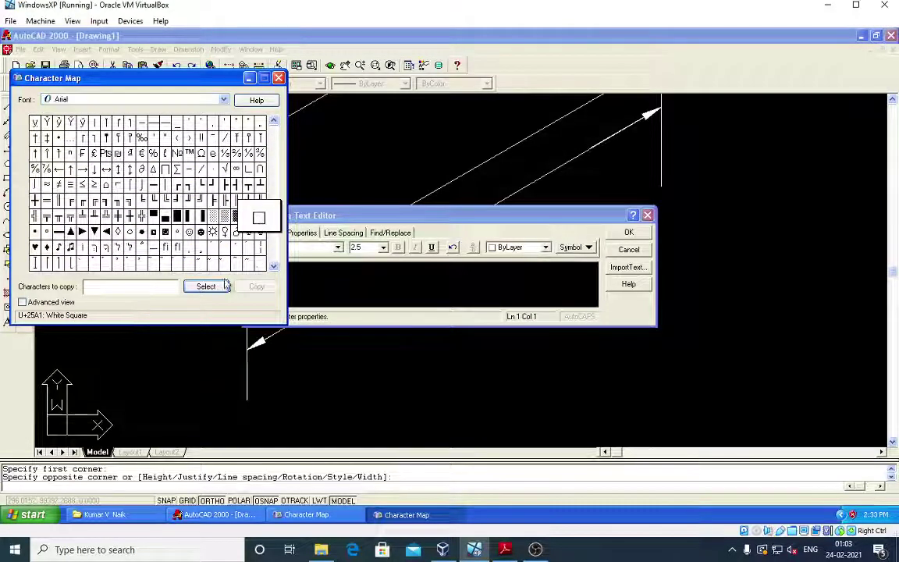
left_click(134, 287)
left_click(206, 288)
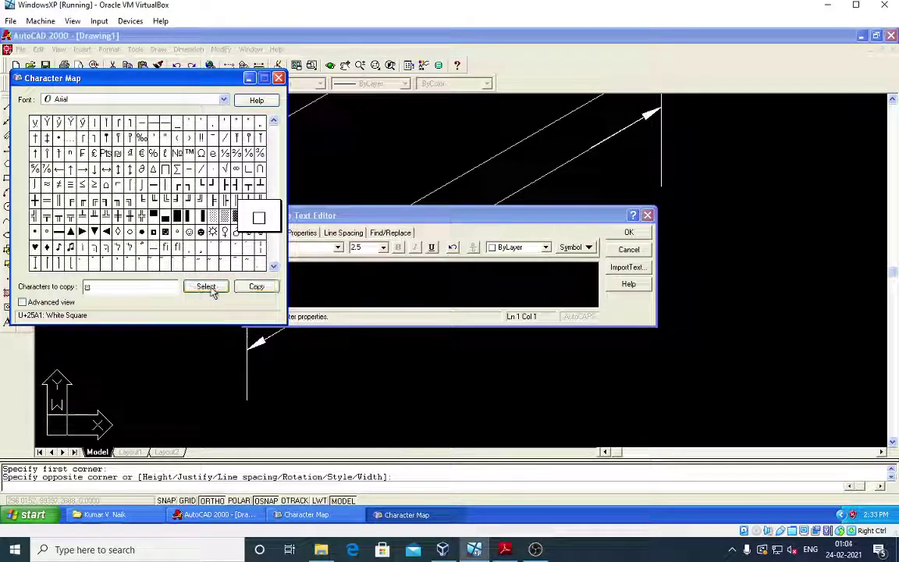
left_click(258, 287)
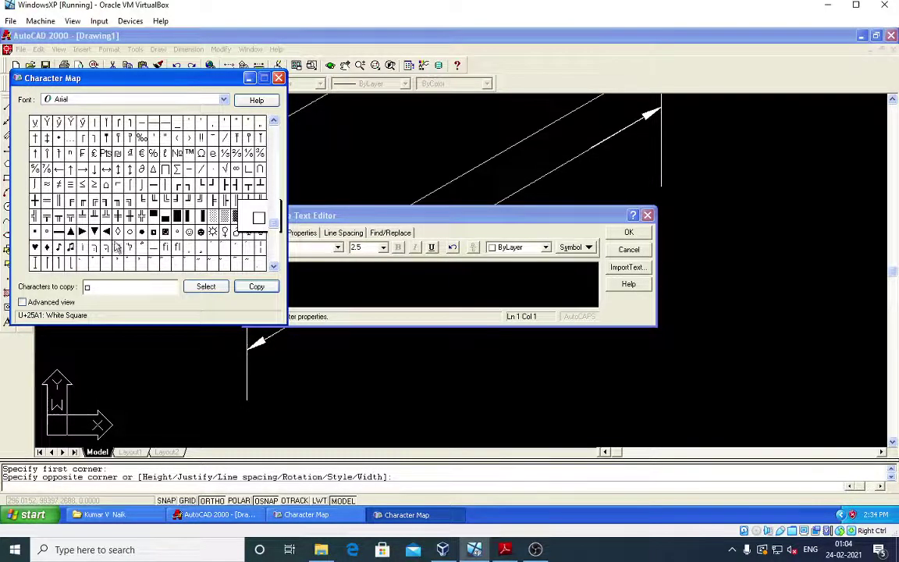
left_click(278, 78)
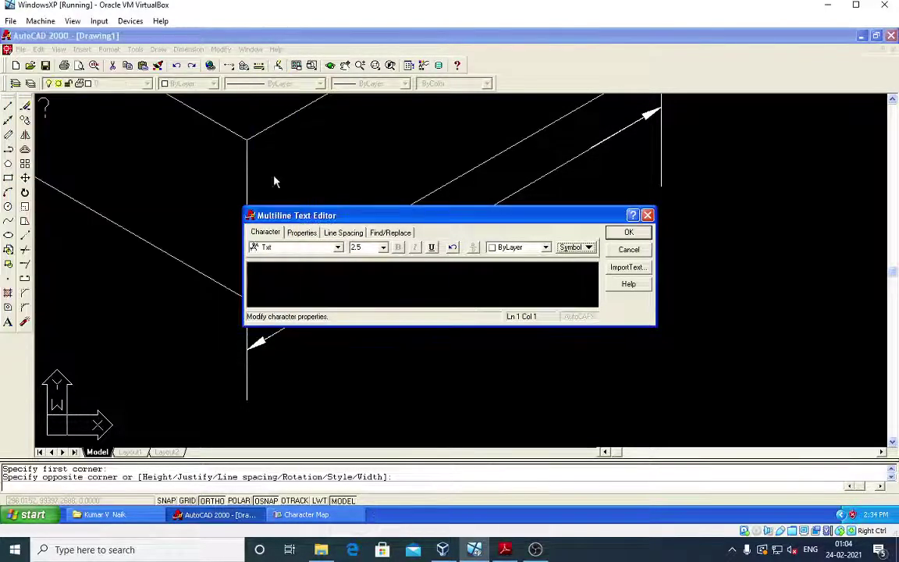
- Paste the copied symbol into the text editor and enter 60 below it
right_click(266, 269)
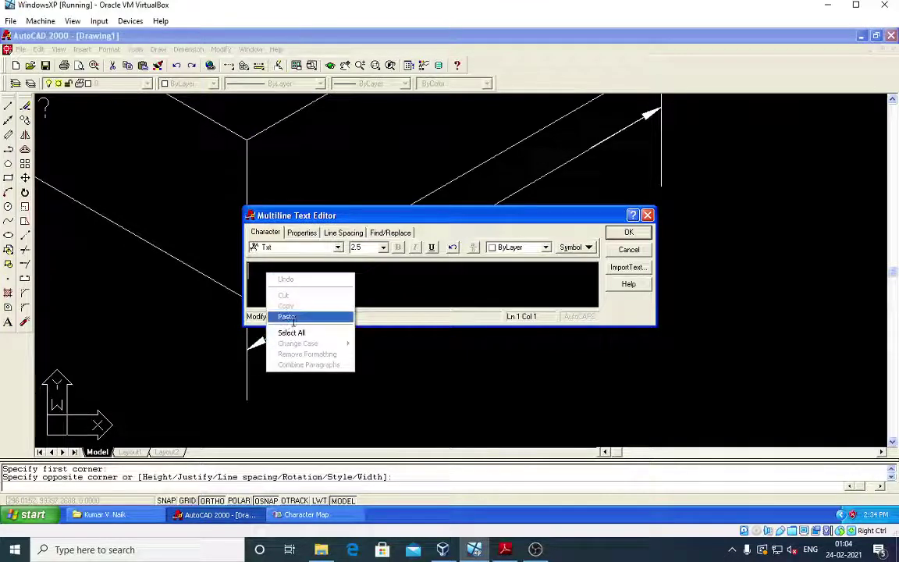
left_click(291, 315)
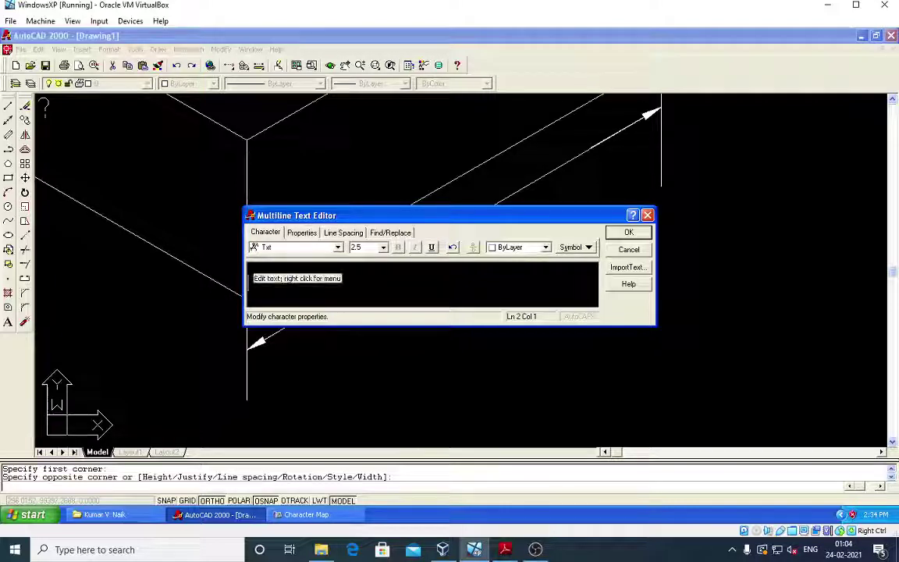
key("Down")
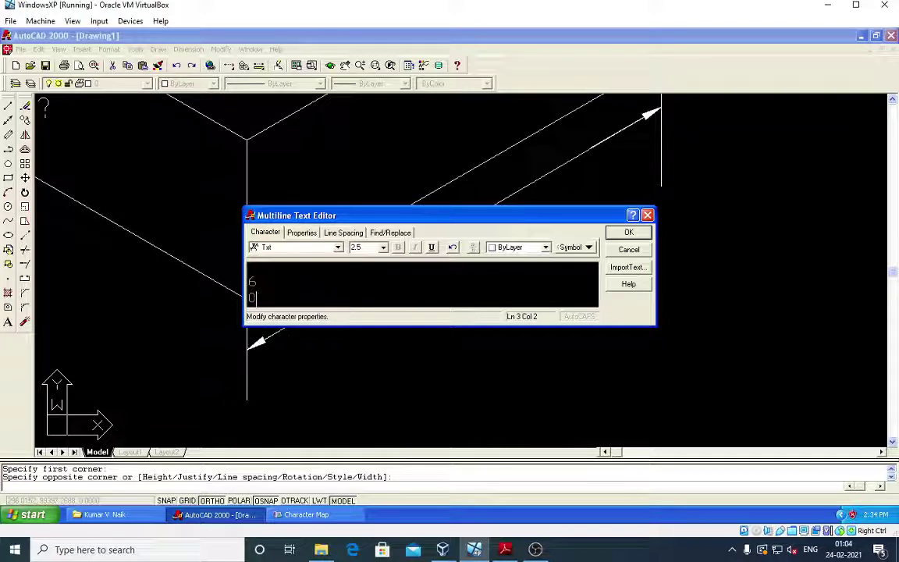
- Change the font of the entered text to Times New Roman and set its height to 2.5
key("ctrl+a")
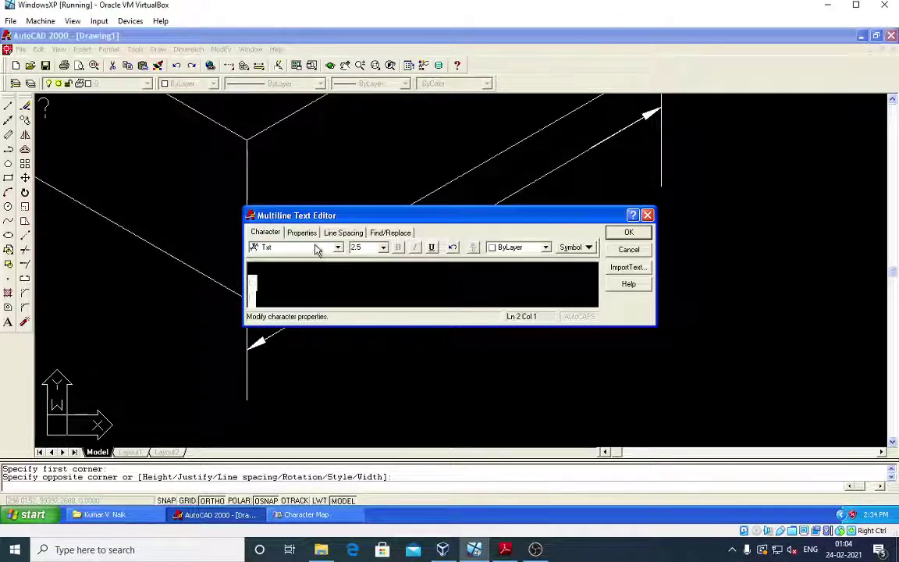
left_click(316, 247)
key("Down")
key("Down")
key("Up")
key("Up")
key("Up")
key("Up")
key("Up")
key("Up")
key("Up")
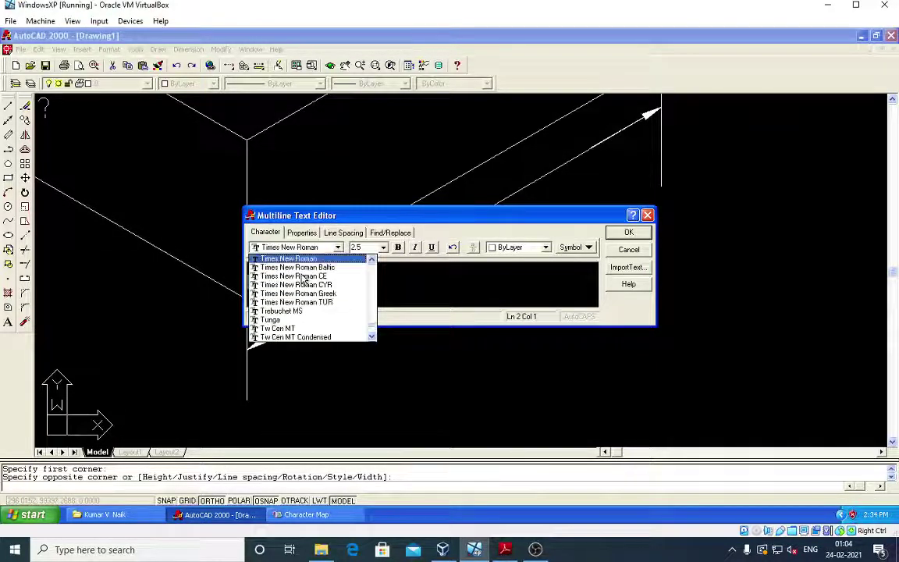
key("Return")
left_click(363, 248)
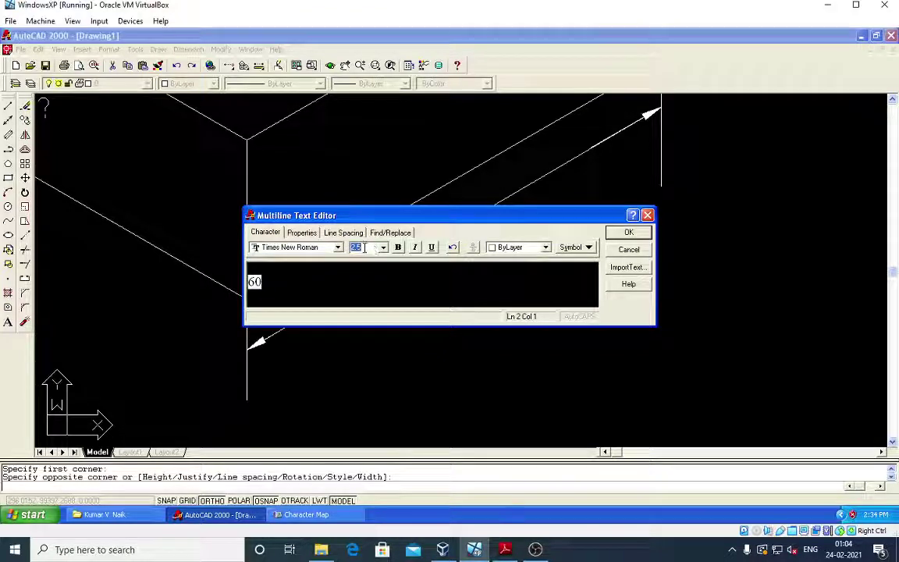
type("2.5")
key("Return")
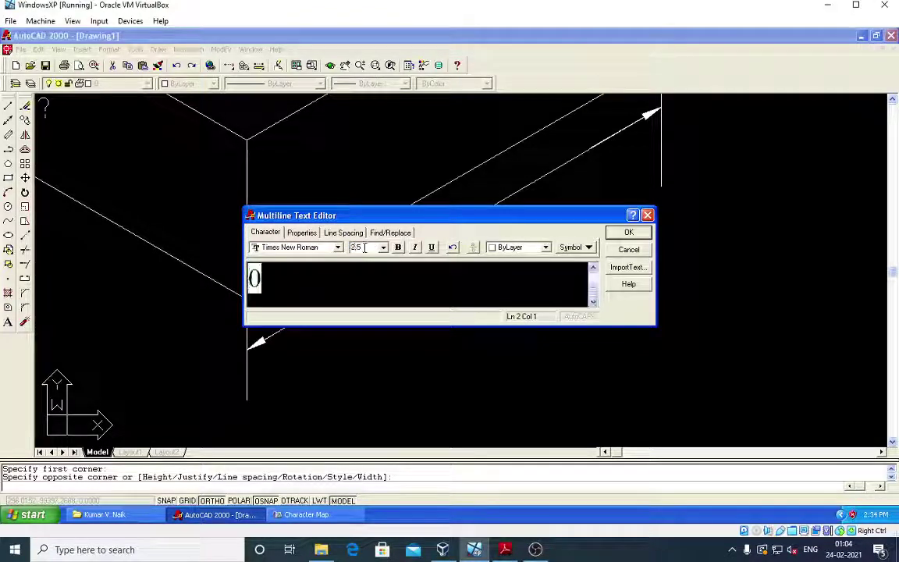
- Accept the dimension text, and reopen it for editing with the character map to look for a square symbol
left_click(616, 234)
key("Escape")
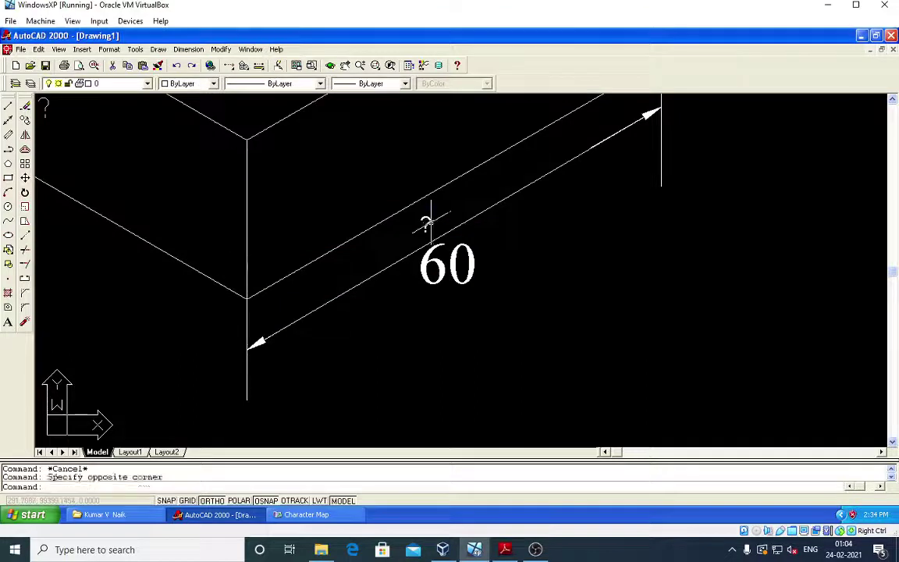
left_click(425, 224)
key("Return")
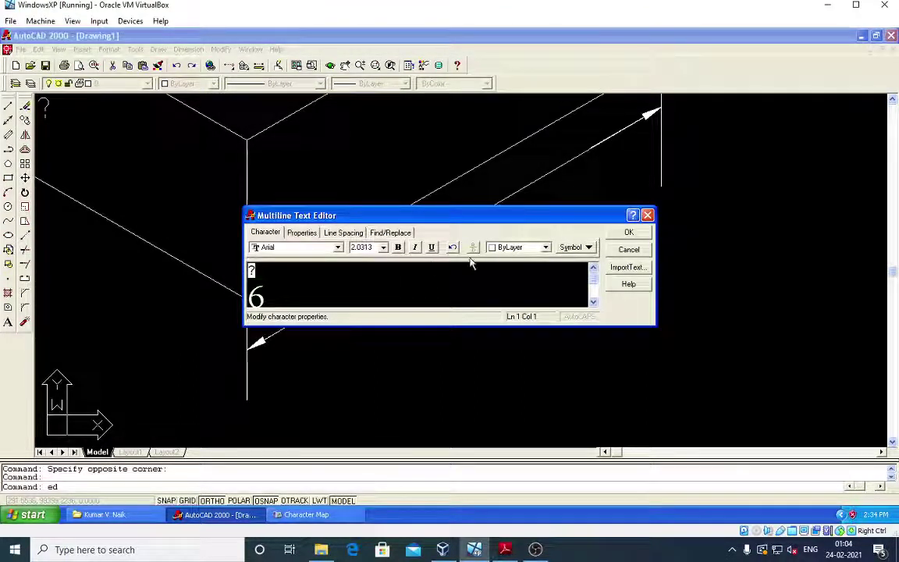
left_click(589, 248)
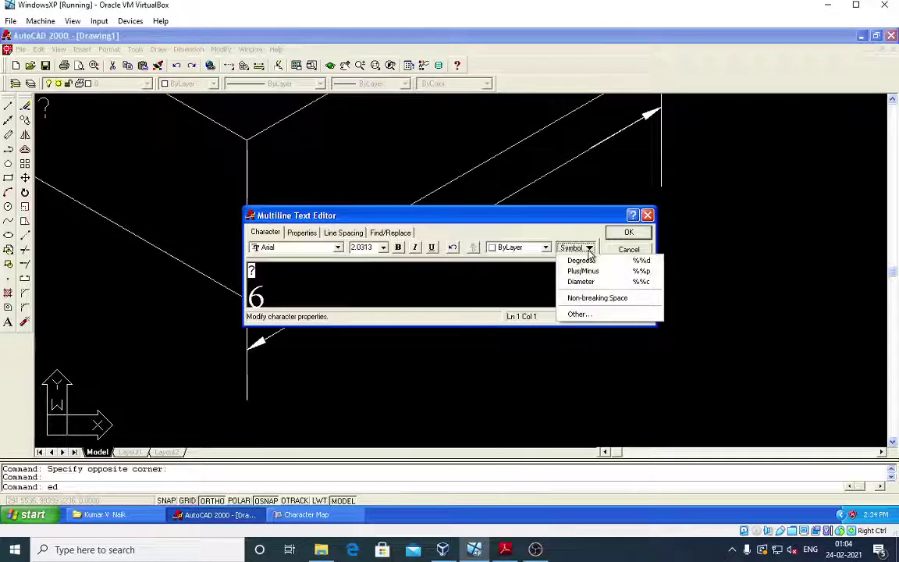
left_click(597, 315)
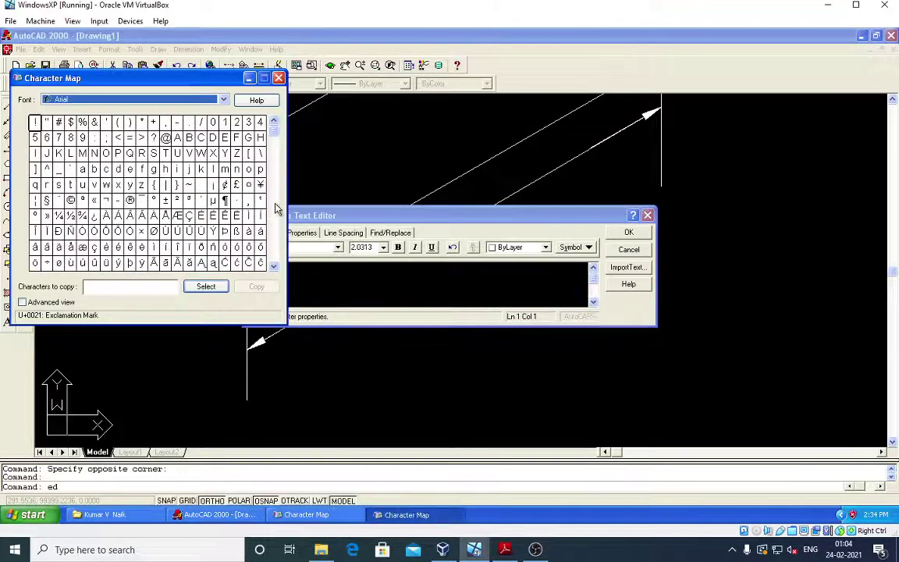
- Copy the White Square character in Arial from the character map to the clipboard
mouse_move(273, 127)
left_mouse_down()
mouse_move(283, 221)
mouse_move(274, 243)
mouse_move(274, 228)
left_mouse_up()
left_click(260, 200)
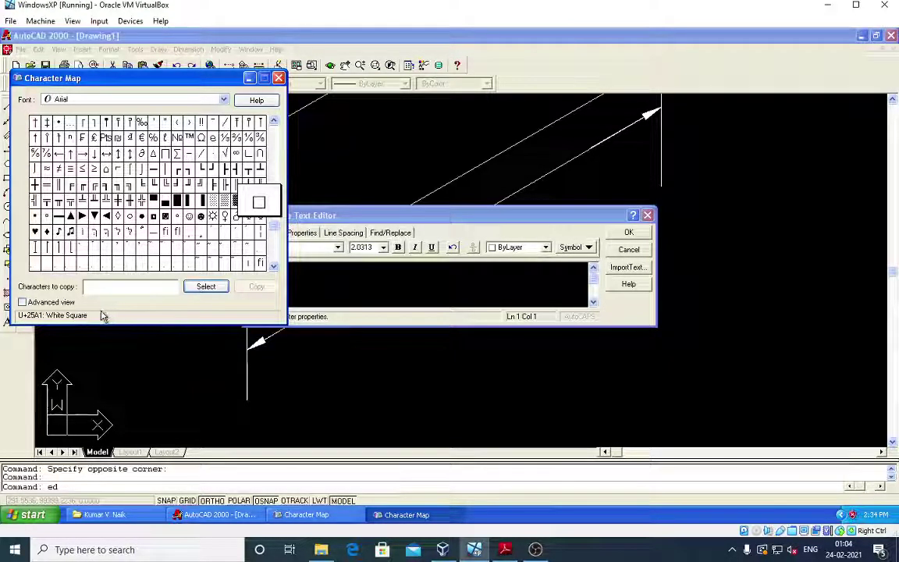
left_click(203, 288)
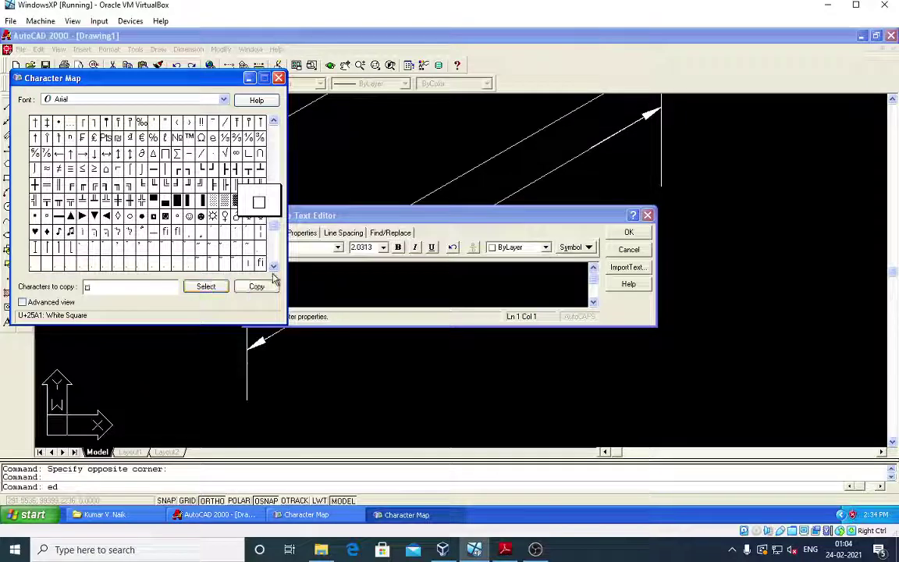
left_click(259, 287)
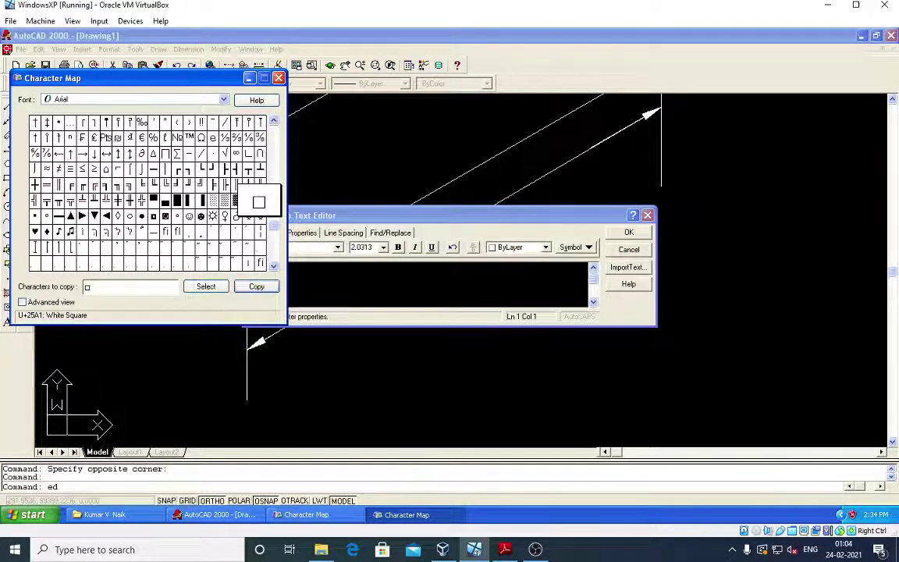
- Try to replace the question mark above the 60 with the copied square symbol and accept the text
left_click(282, 278)
right_click(283, 276)
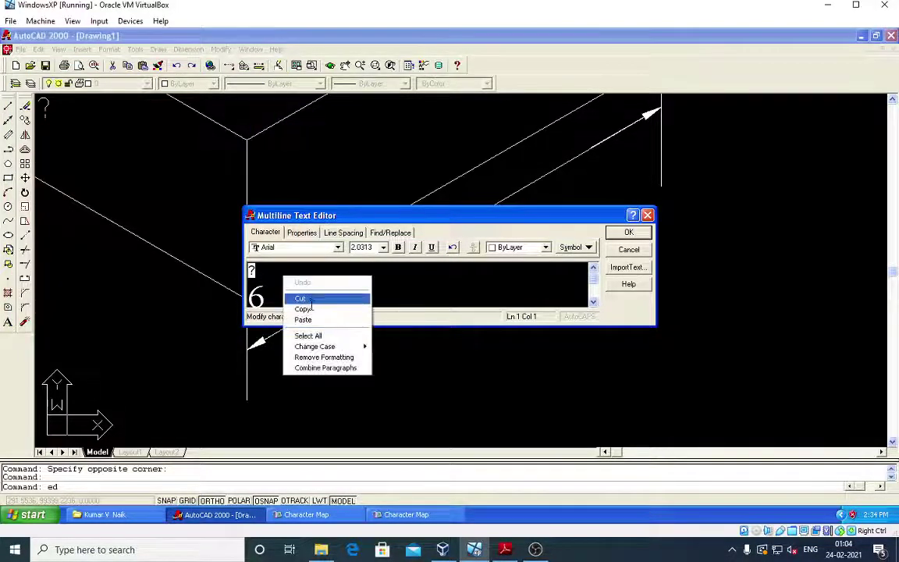
left_click(305, 320)
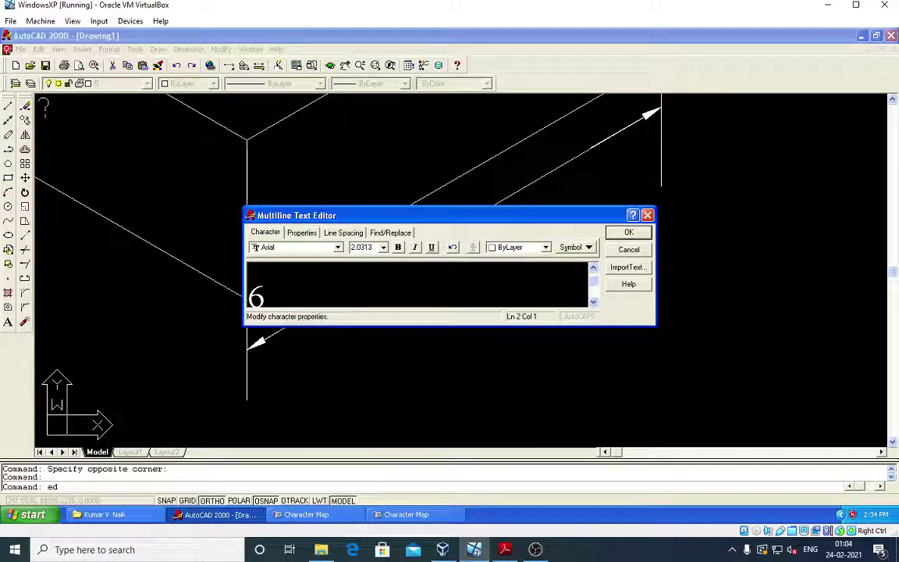
left_click(630, 234)
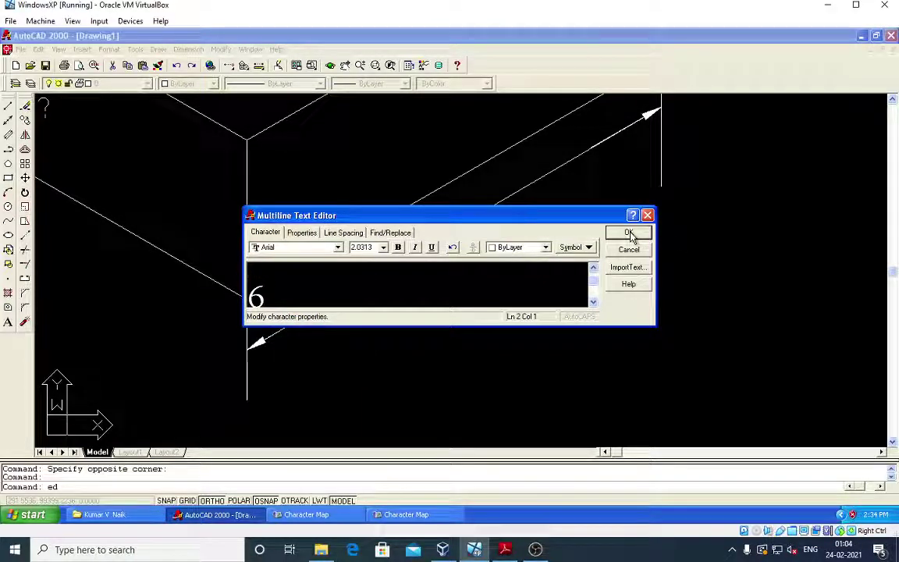
left_click(545, 246)
left_click(480, 266)
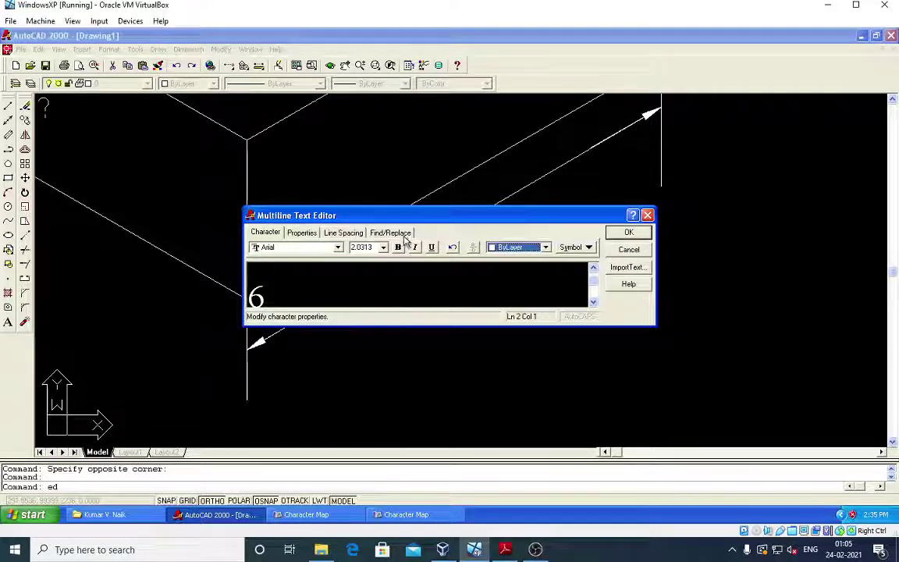
left_click(628, 268)
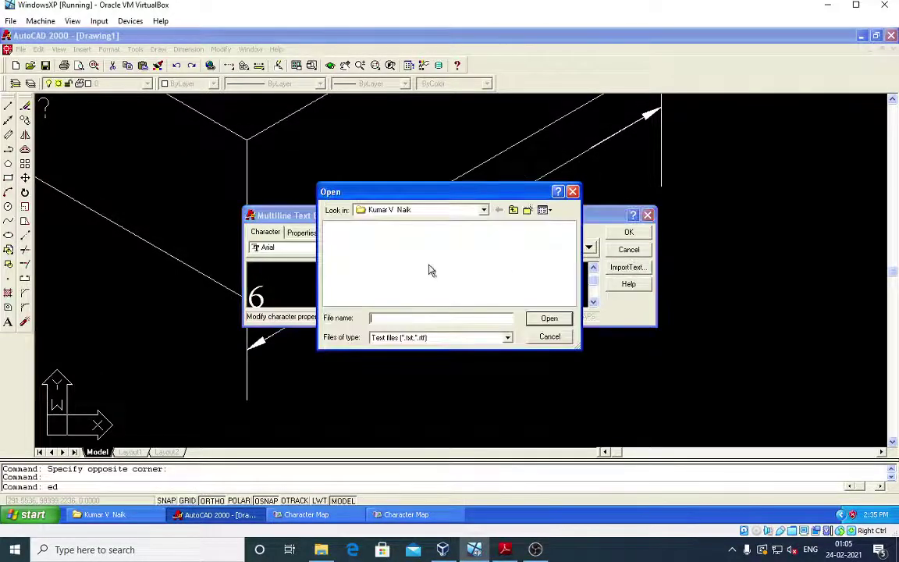
left_click(572, 192)
left_click(628, 232)
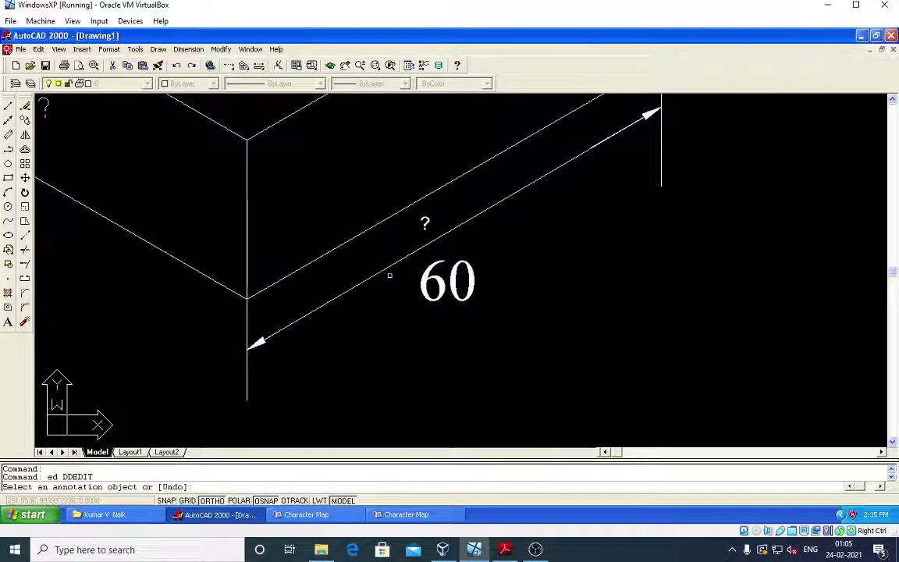
- Reopen the dimension text, delete the question mark above the 60 and bring up the character map
left_click(446, 281)
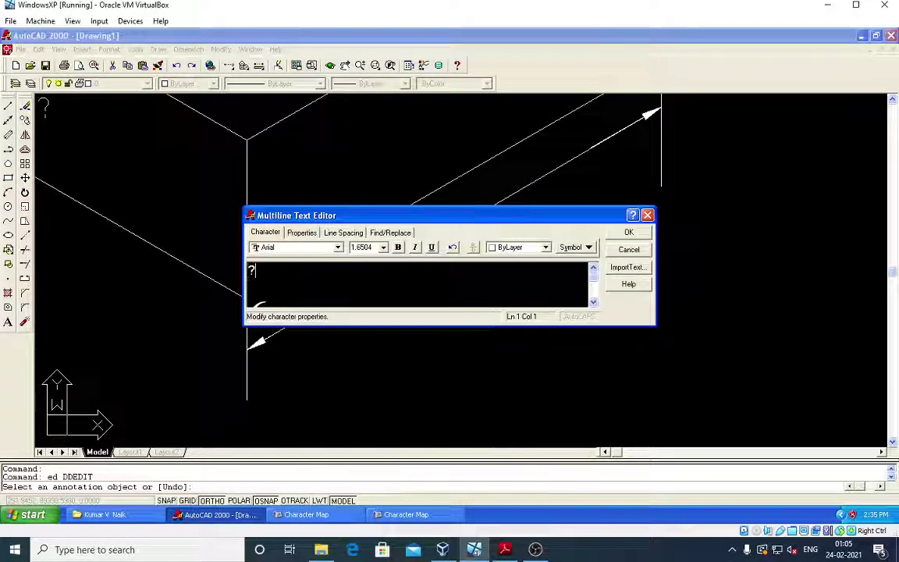
key("Delete")
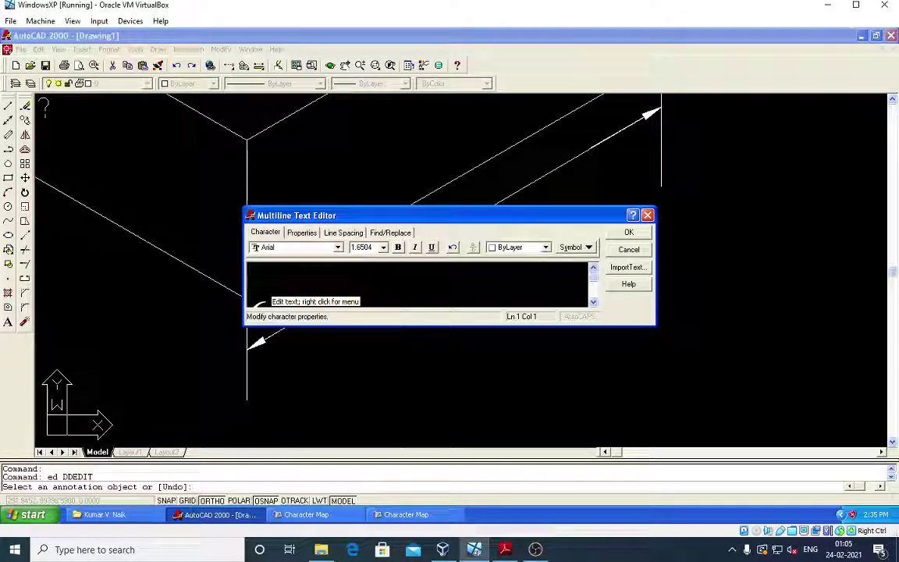
left_click(576, 246)
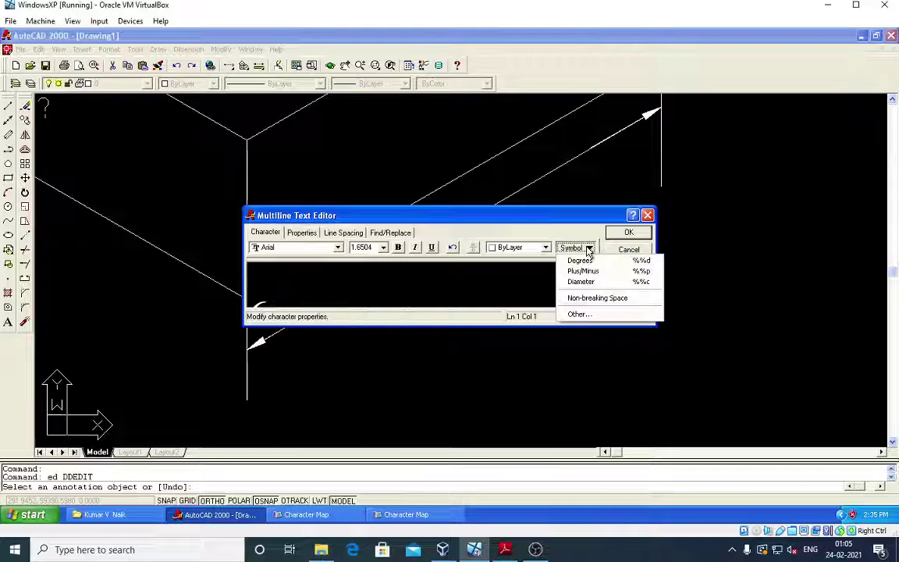
left_click(593, 314)
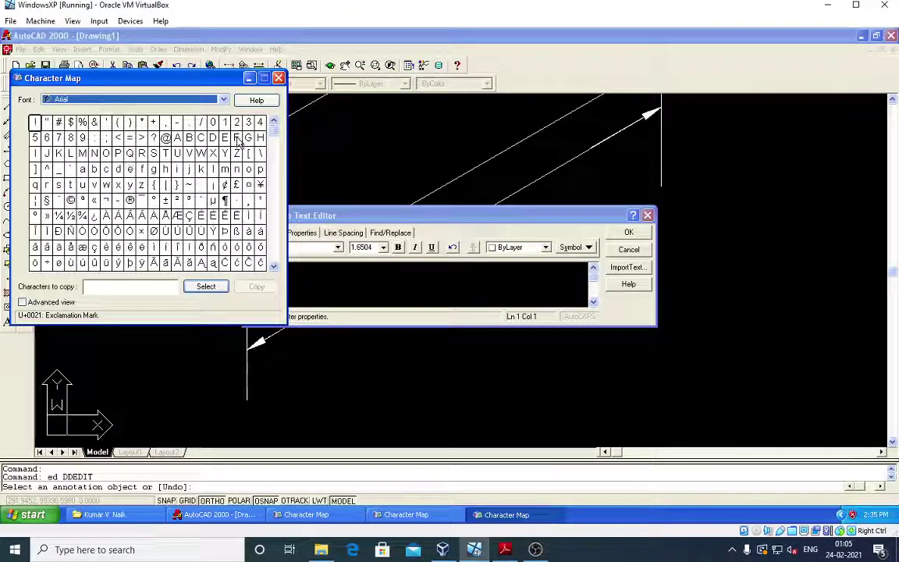
- Find the White Square character in Arial, check the available fonts and return to the text editor
left_click_drag(275, 137, 284, 233)
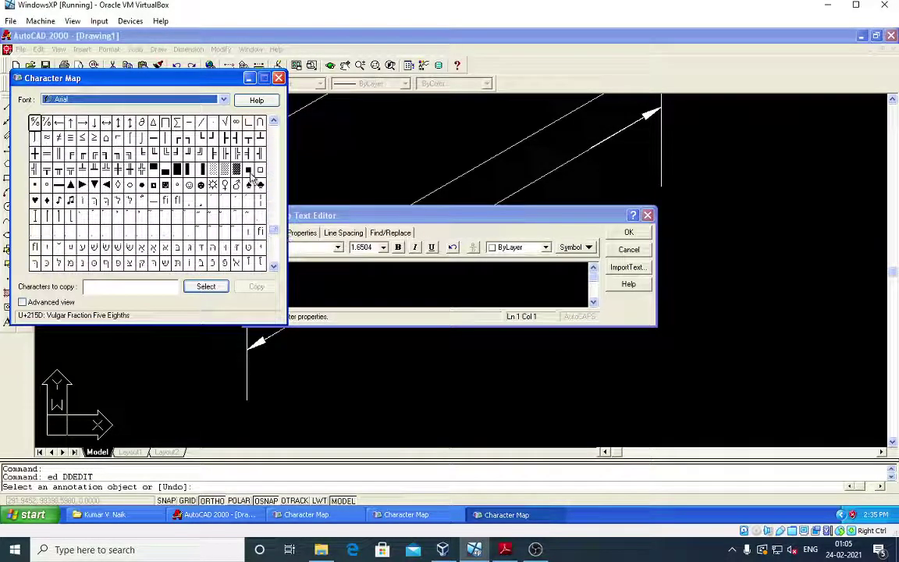
left_click(260, 171)
left_click(224, 99)
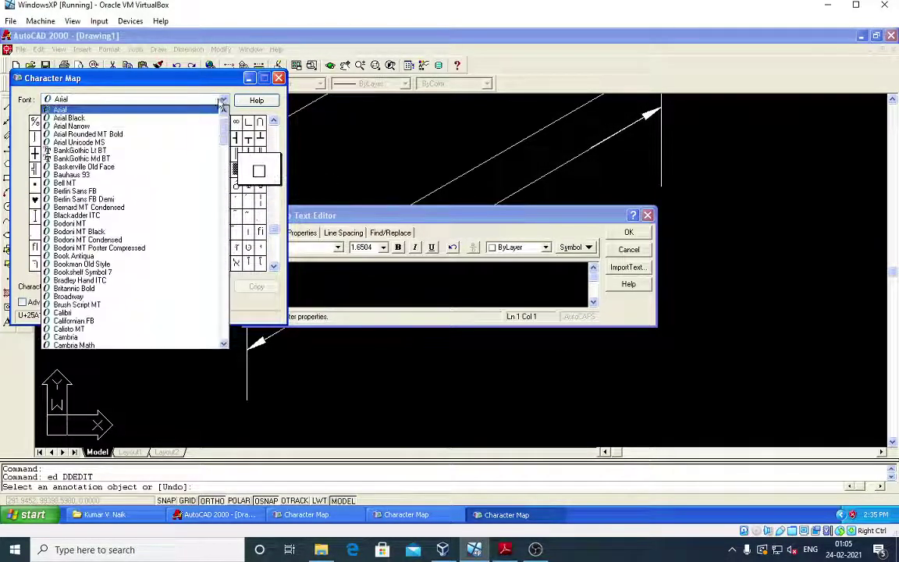
left_click(385, 177)
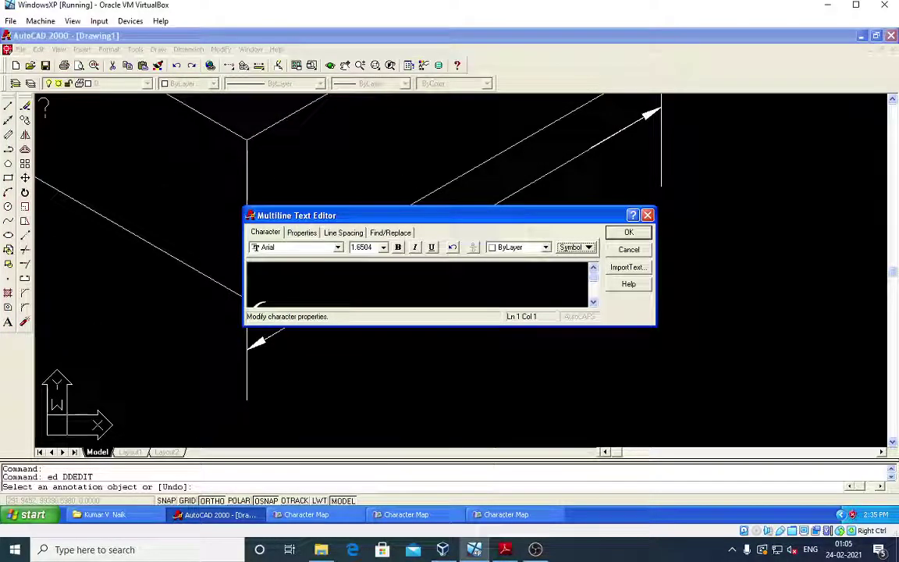
- Try to paste the copied symbol on a new line above the 60 and accept the text
key("Return")
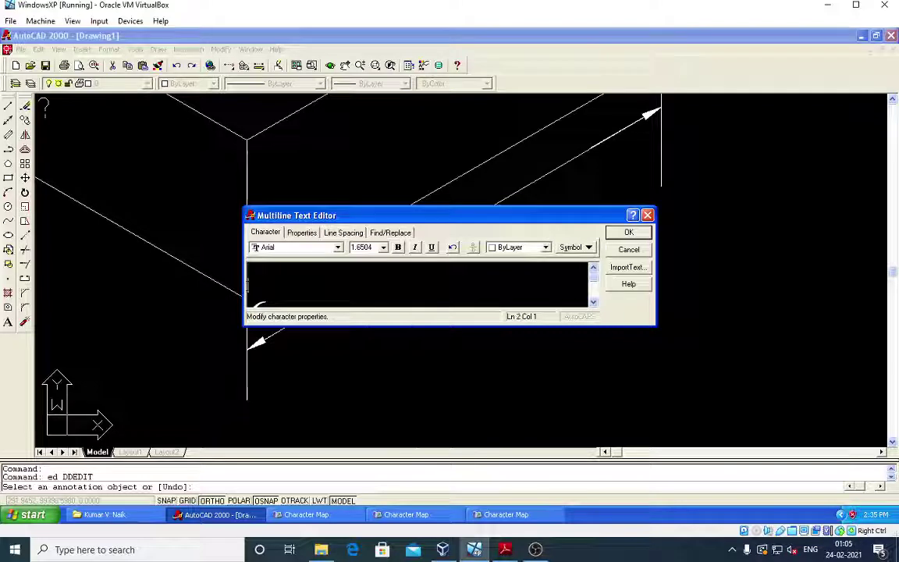
right_click(249, 285)
left_click(275, 320)
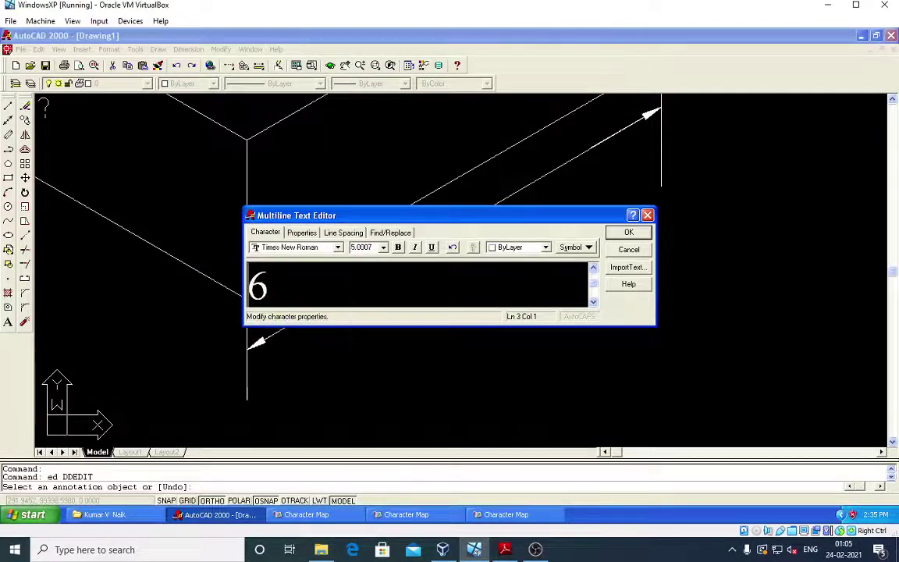
left_click(628, 233)
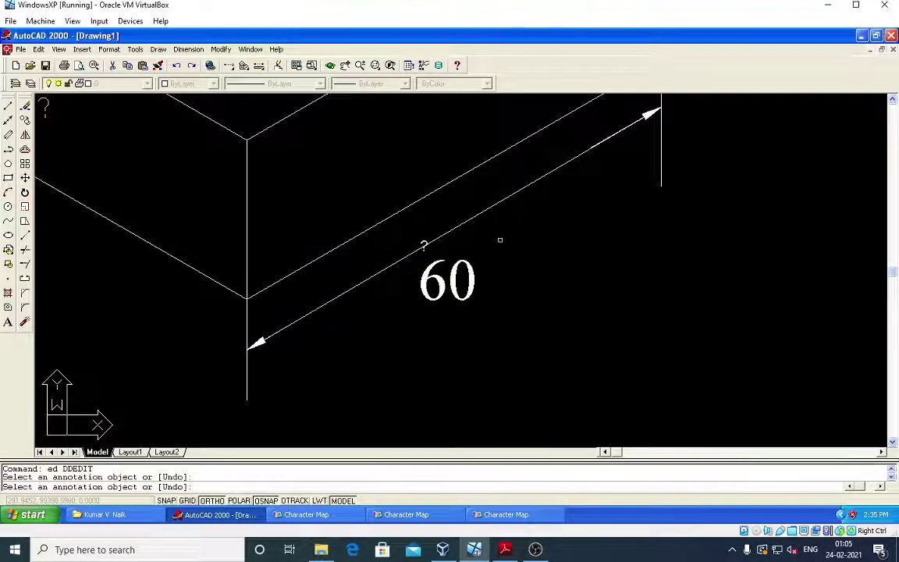
key("Escape")
left_click(426, 245)
type("e")
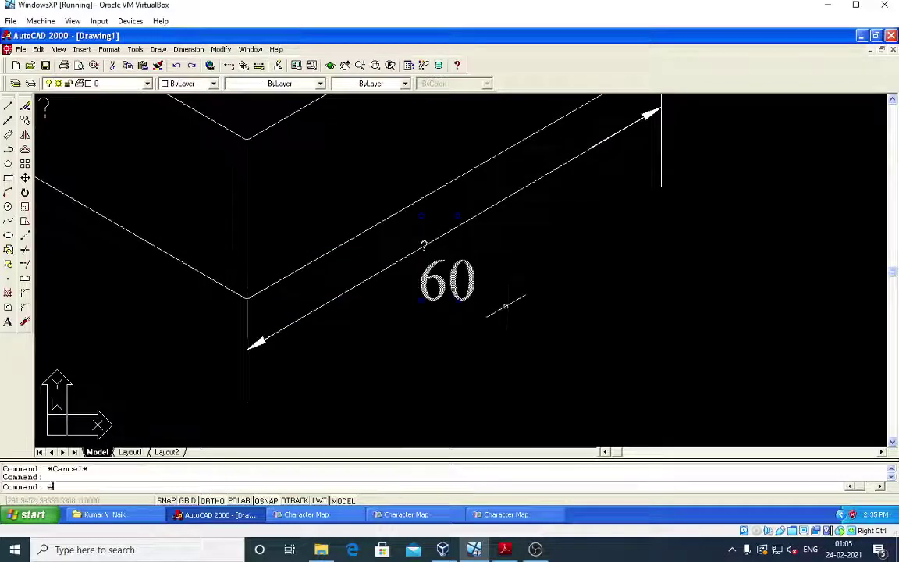
type("s")
key("Return")
key("Escape")
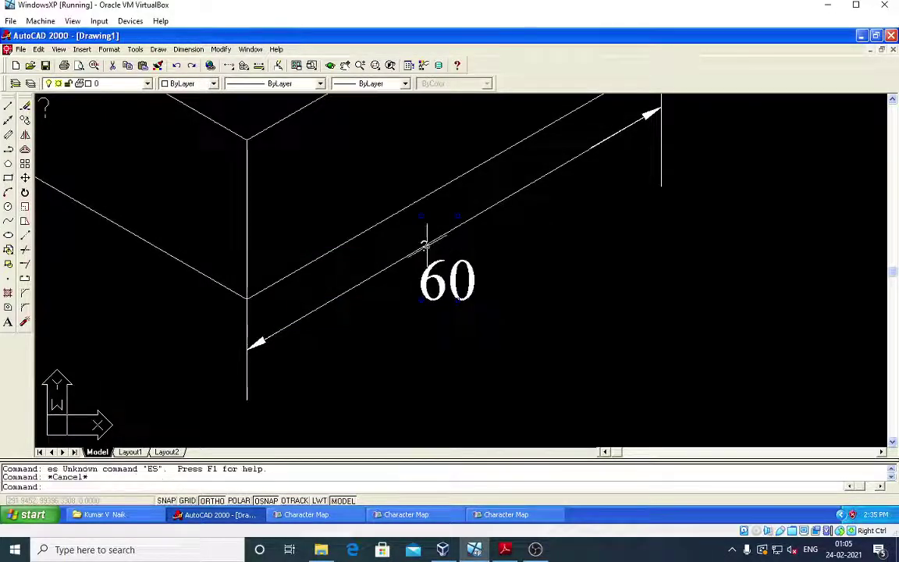
- Edit the dimension text so it reads only 60, without the question mark, and accept it
left_click(463, 259)
type("ed")
key("Return")
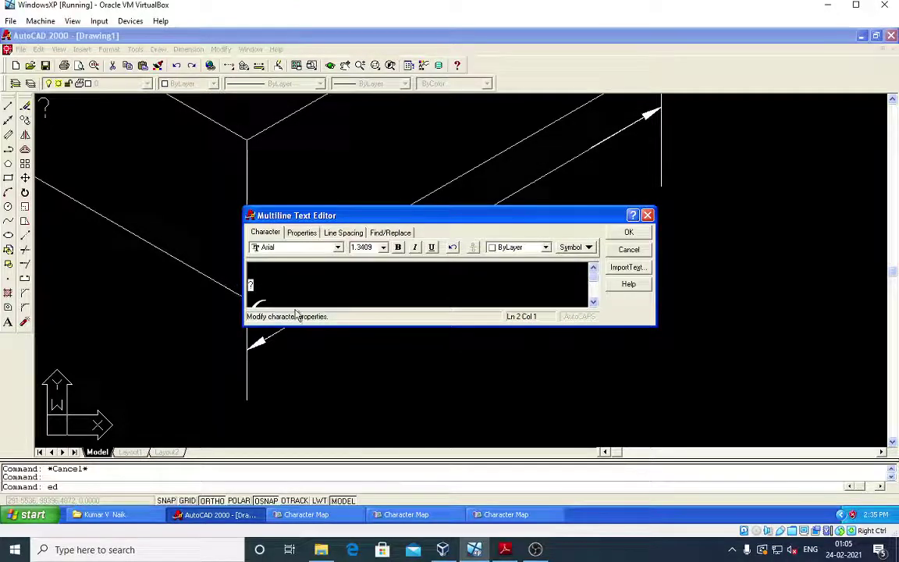
type("60")
key("Return")
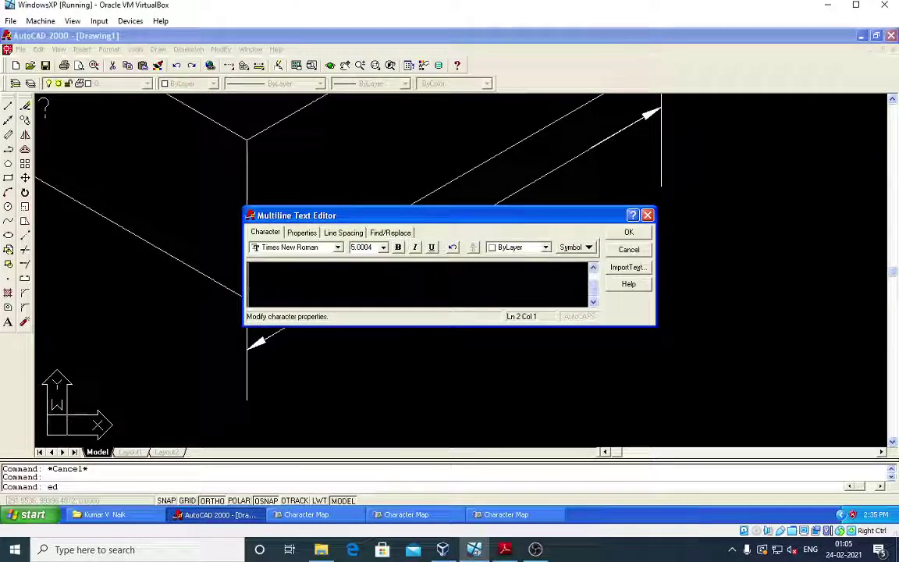
type("0")
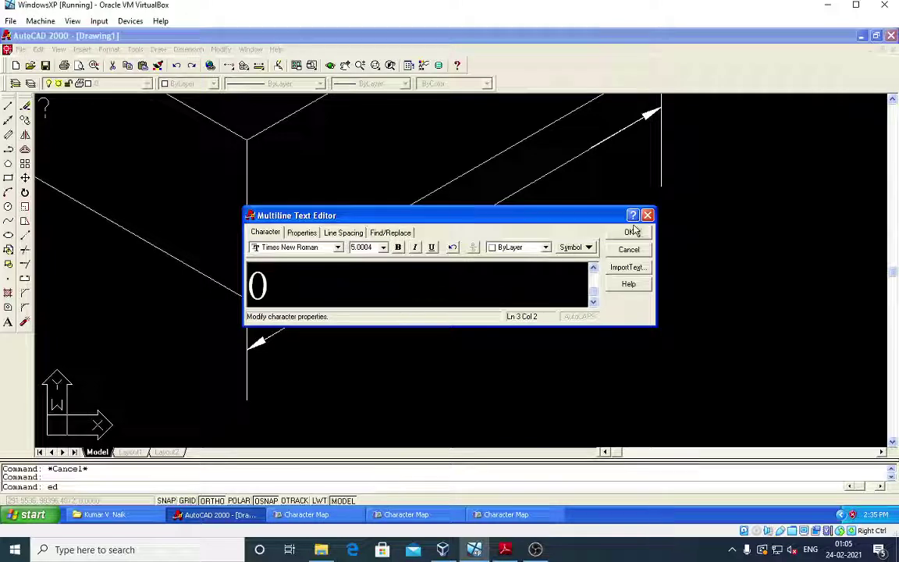
left_click(629, 232)
key("Escape")
key("Escape")
- Scale the 60 text by a factor of 0.5 about its insertion point
left_click(460, 269)
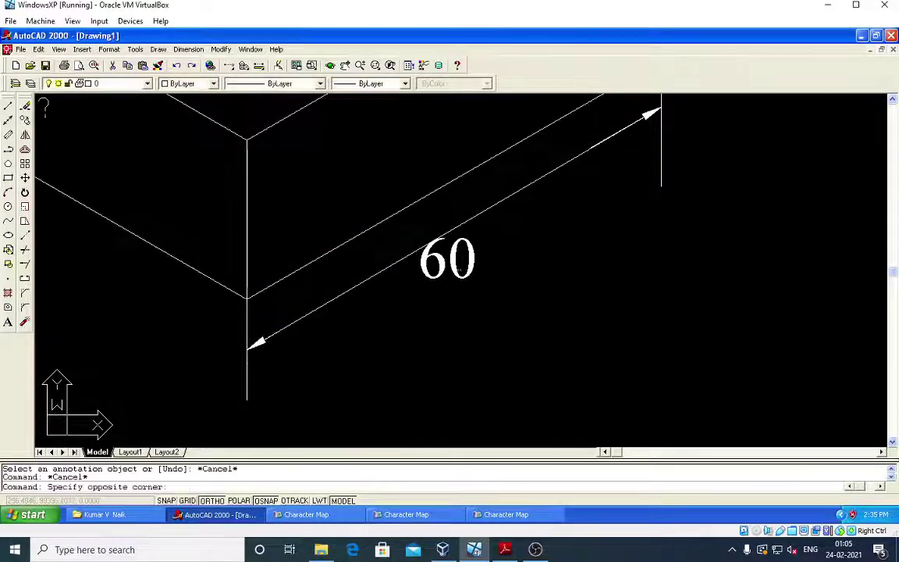
left_click(452, 279)
key("Return")
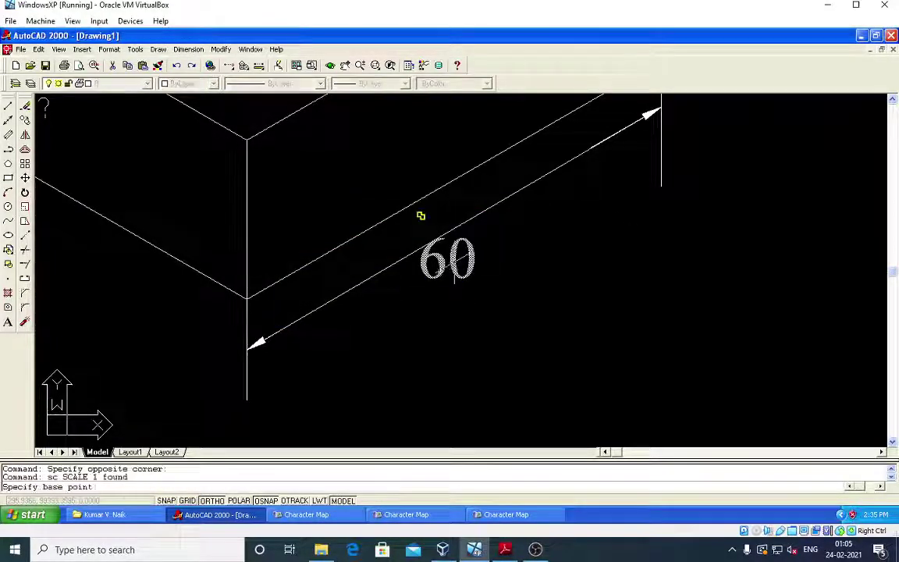
left_click(421, 215)
type("0.5")
key("Return")
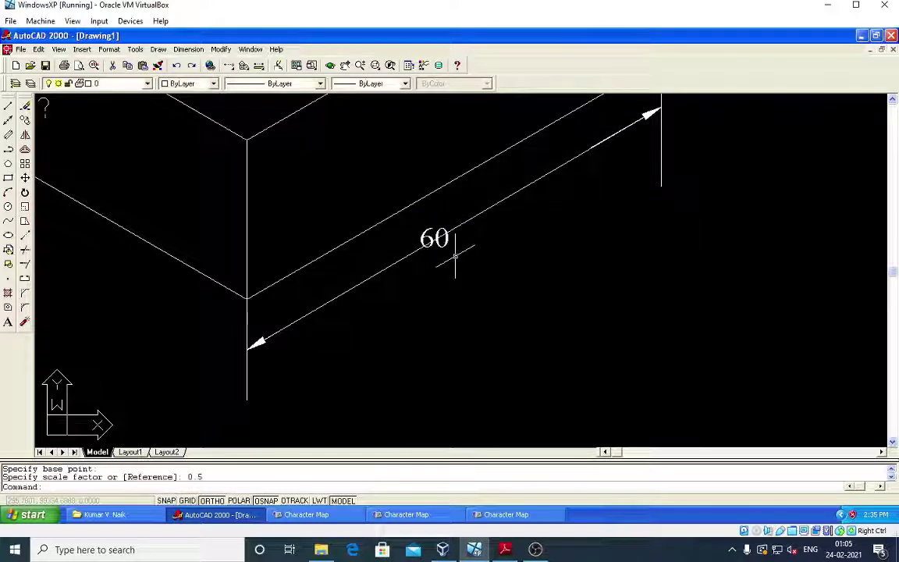
- Move the 60 text with Ortho off into the gap between the block's lower edge and its dimension line
key("Escape")
key("Escape")
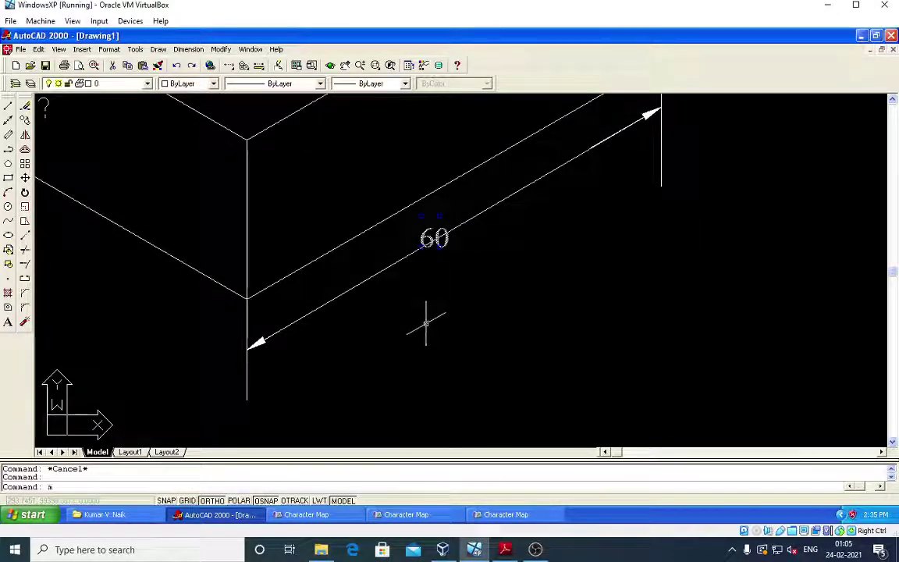
type("m")
key("Return")
left_click(437, 317)
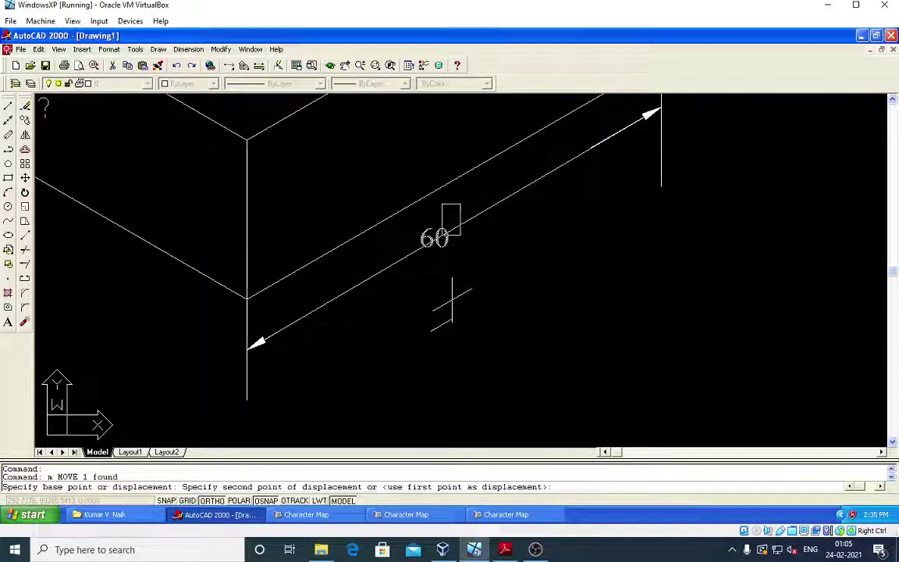
left_click(210, 500)
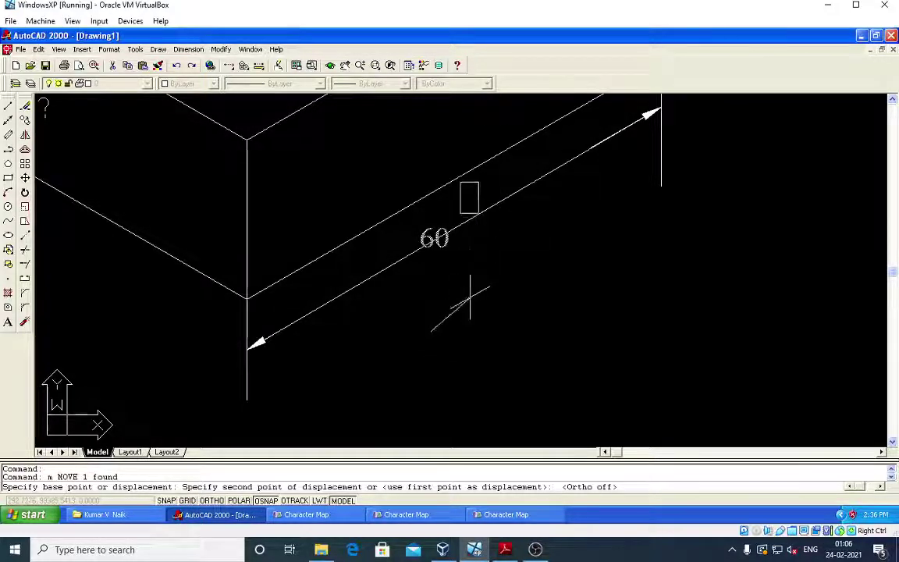
- Nudge the 60 text slightly to the left so it sits clear between the block edge and the dimension line
key("Escape")
type("m")
key("Return")
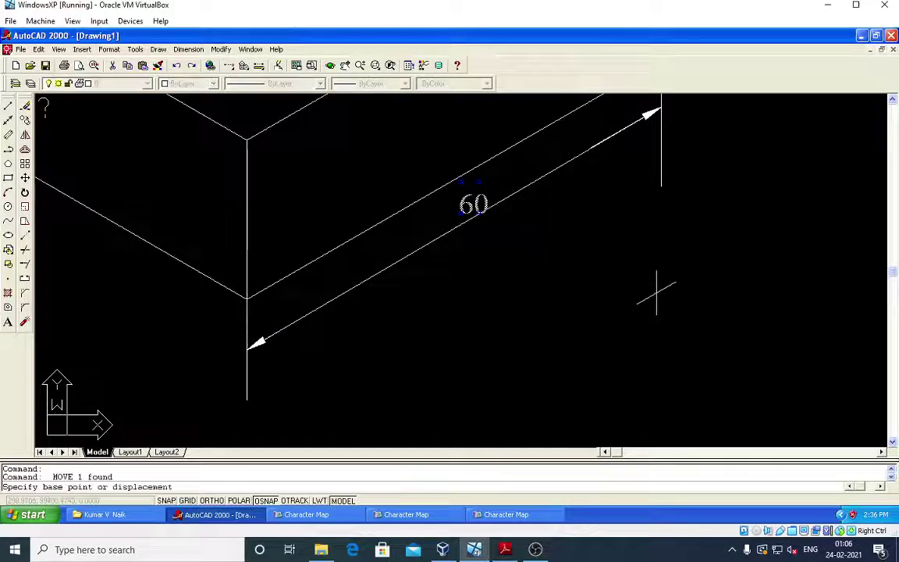
left_click(656, 295)
left_click(650, 294)
key("Escape")
key("Escape")
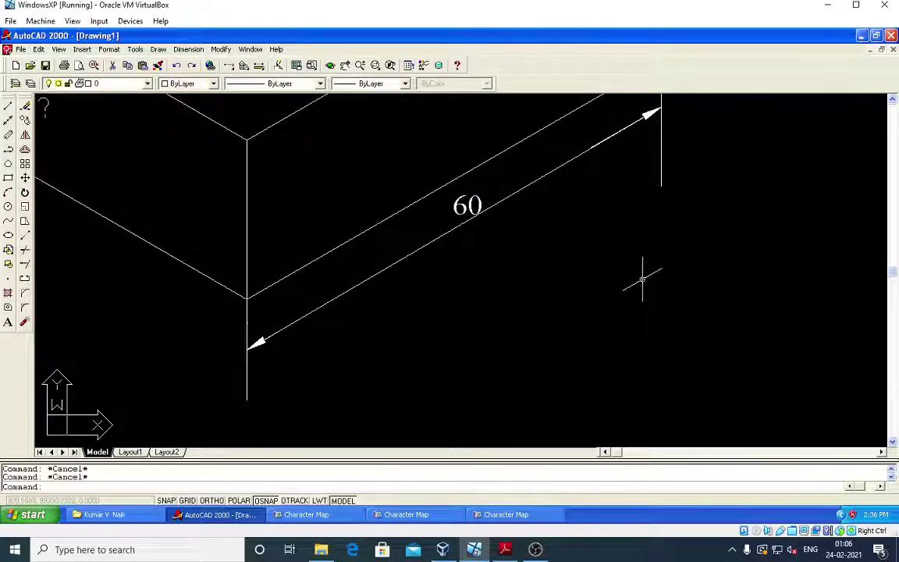
- Erase the stray question mark text from the left face of the pyramid's base block
scroll(471, 316, "down", 5)
scroll(405, 292, "up", 2)
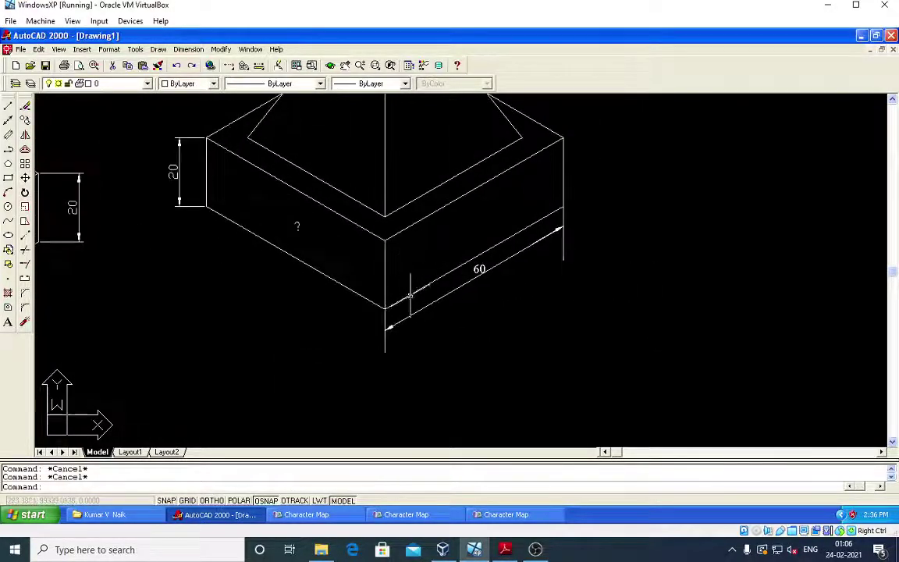
scroll(526, 259, "down", 3)
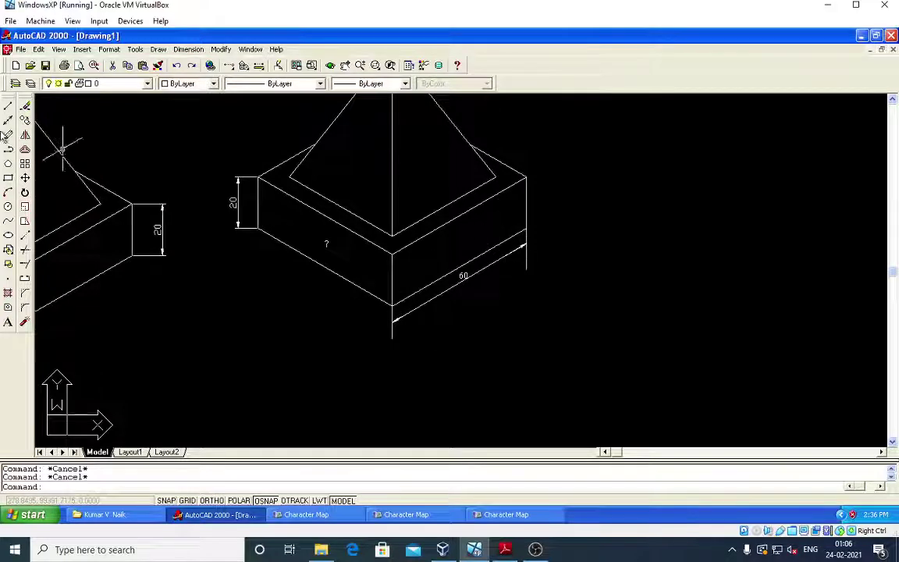
left_click(330, 244)
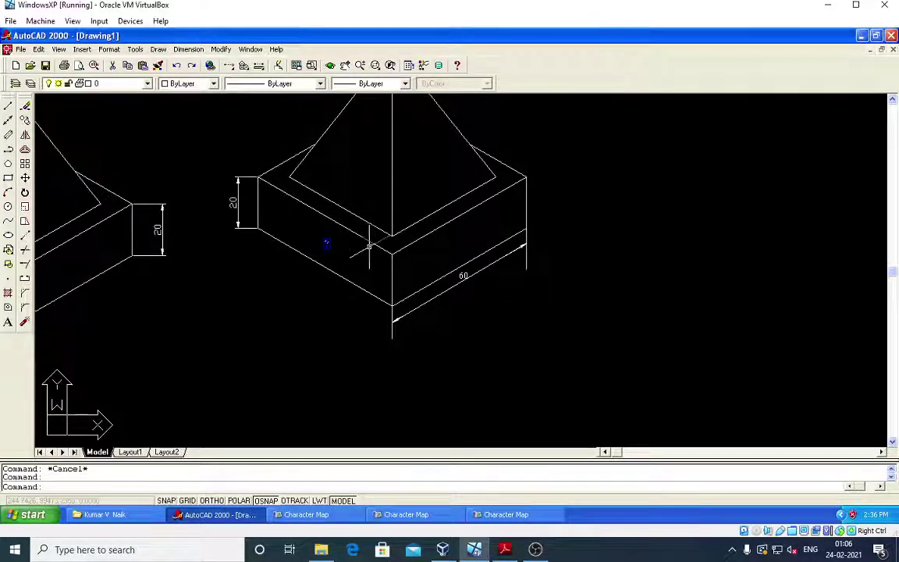
key("Delete")
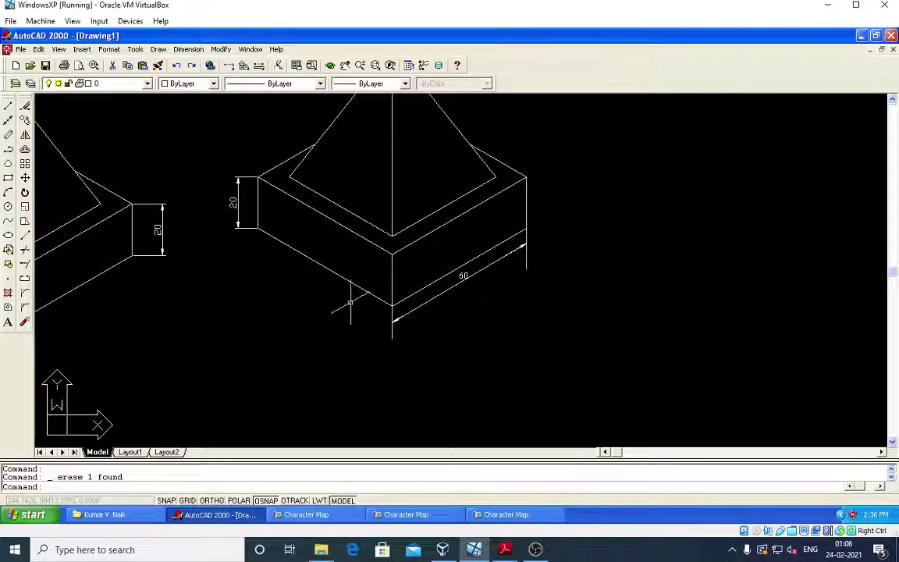
left_click(535, 549)
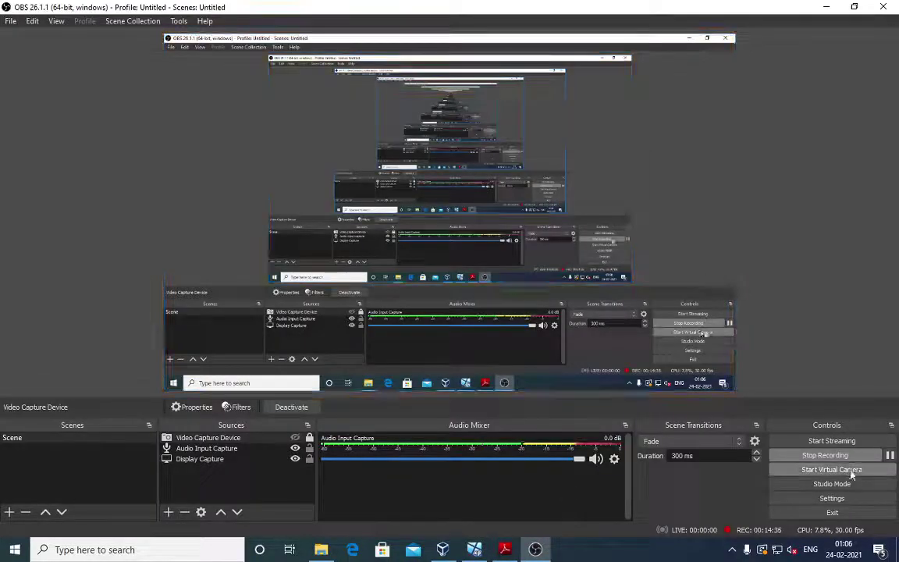